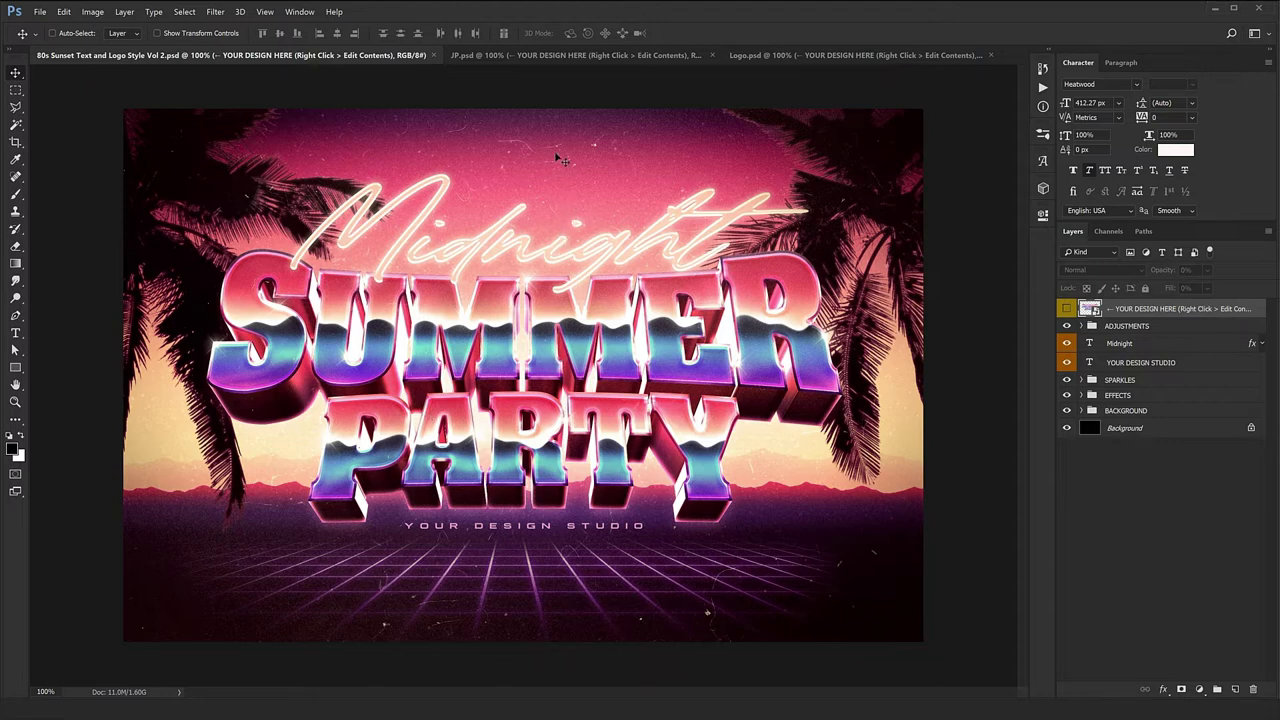
Inspect the Japanese lettering in JP.psd at close range and close that document without saving
{"action": "left_click", "coordinate": [566, 57]}
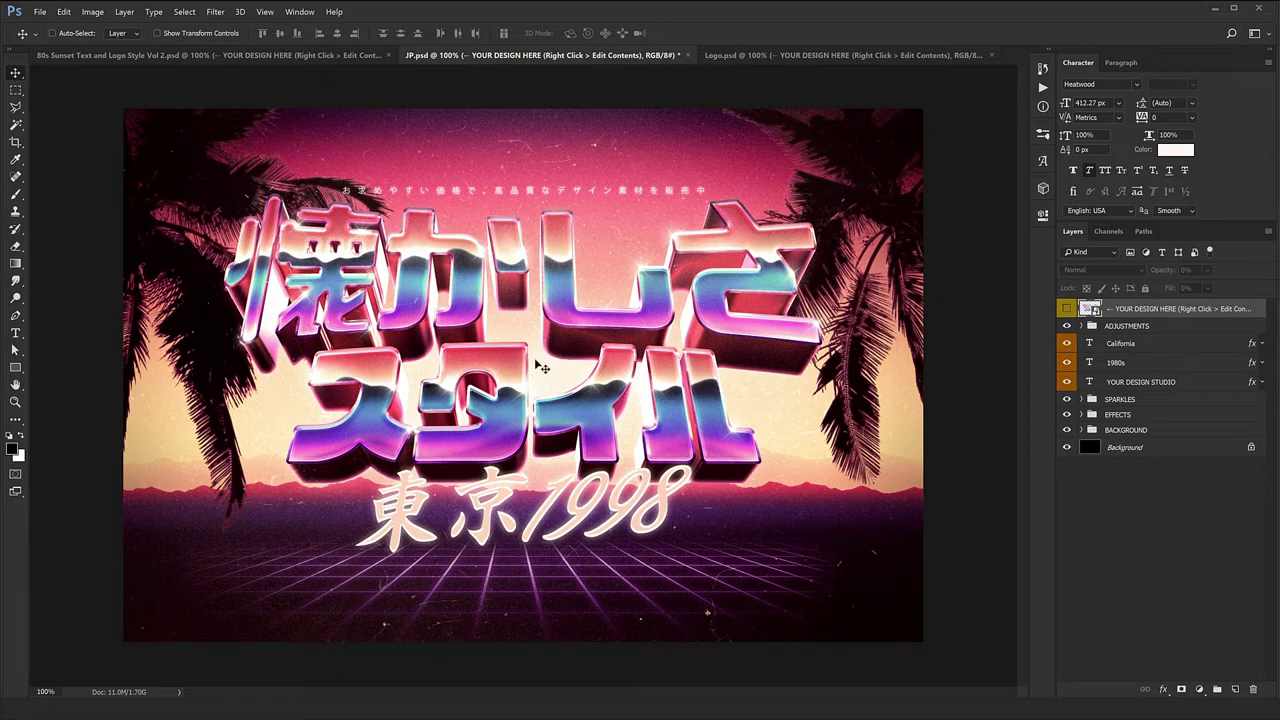
{"action": "key", "text": "ctrl+plus"}
{"action": "scroll", "coordinate": [394, 340], "scroll_direction": "up", "scroll_amount": 2}
{"action": "left_click_drag", "start_coordinate": [394, 428], "coordinate": [661, 424]}
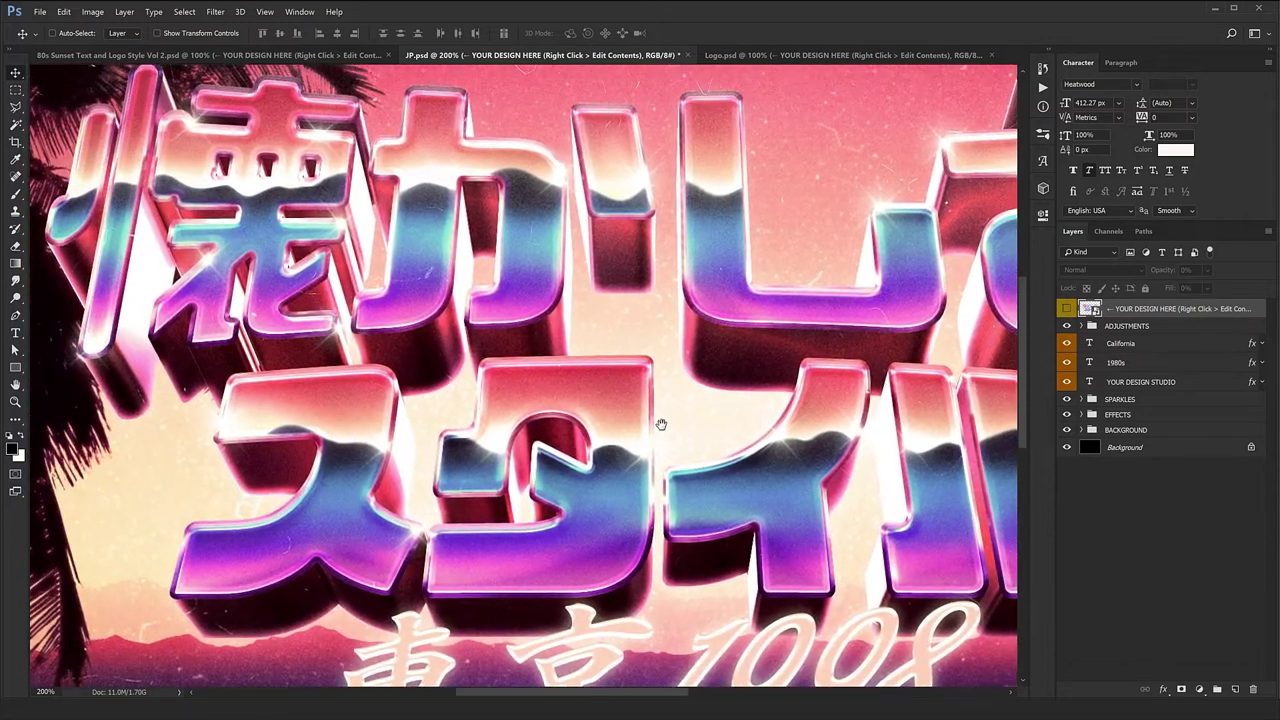
{"action": "key", "text": "ctrl+minus"}
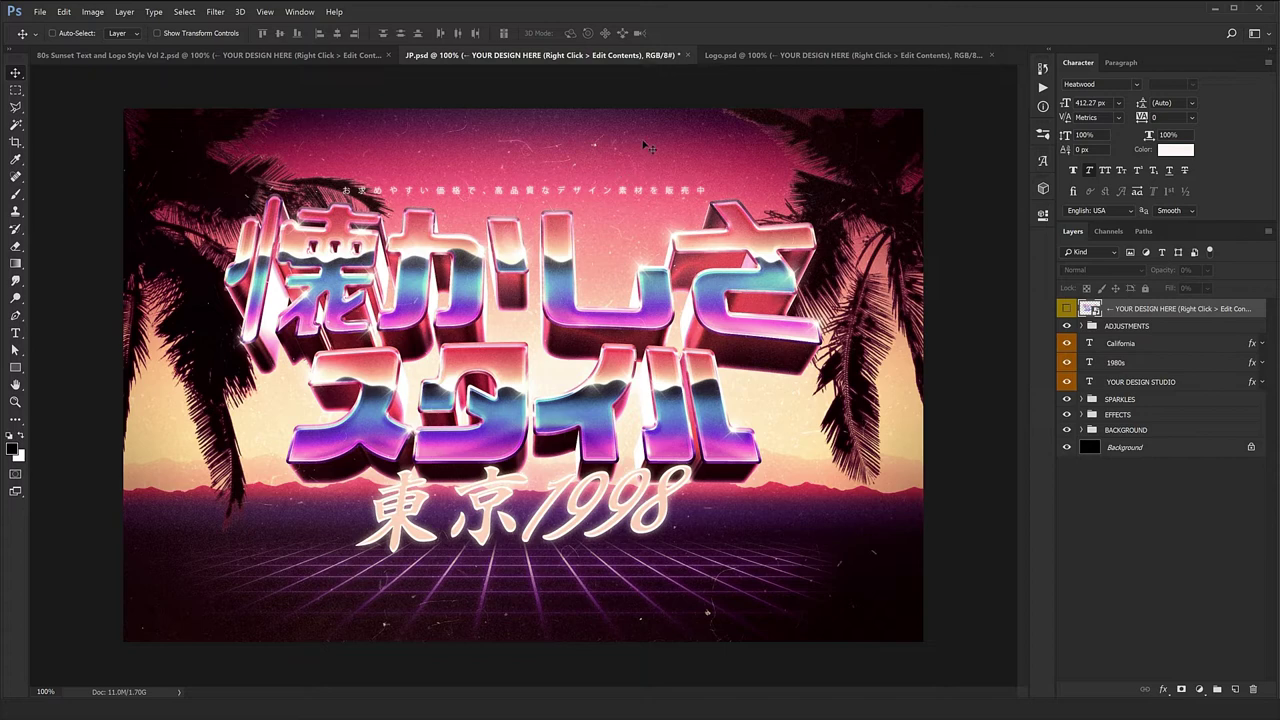
{"action": "left_click", "coordinate": [688, 55]}
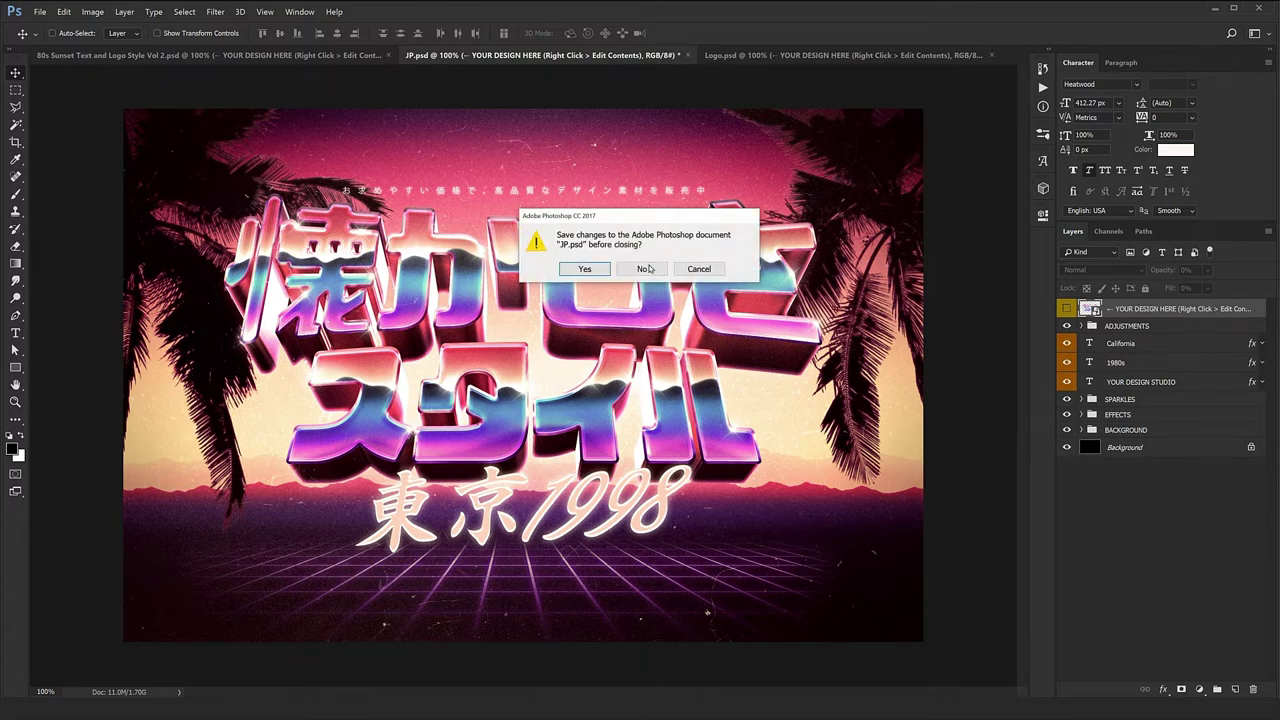
{"action": "left_click", "coordinate": [652, 265]}
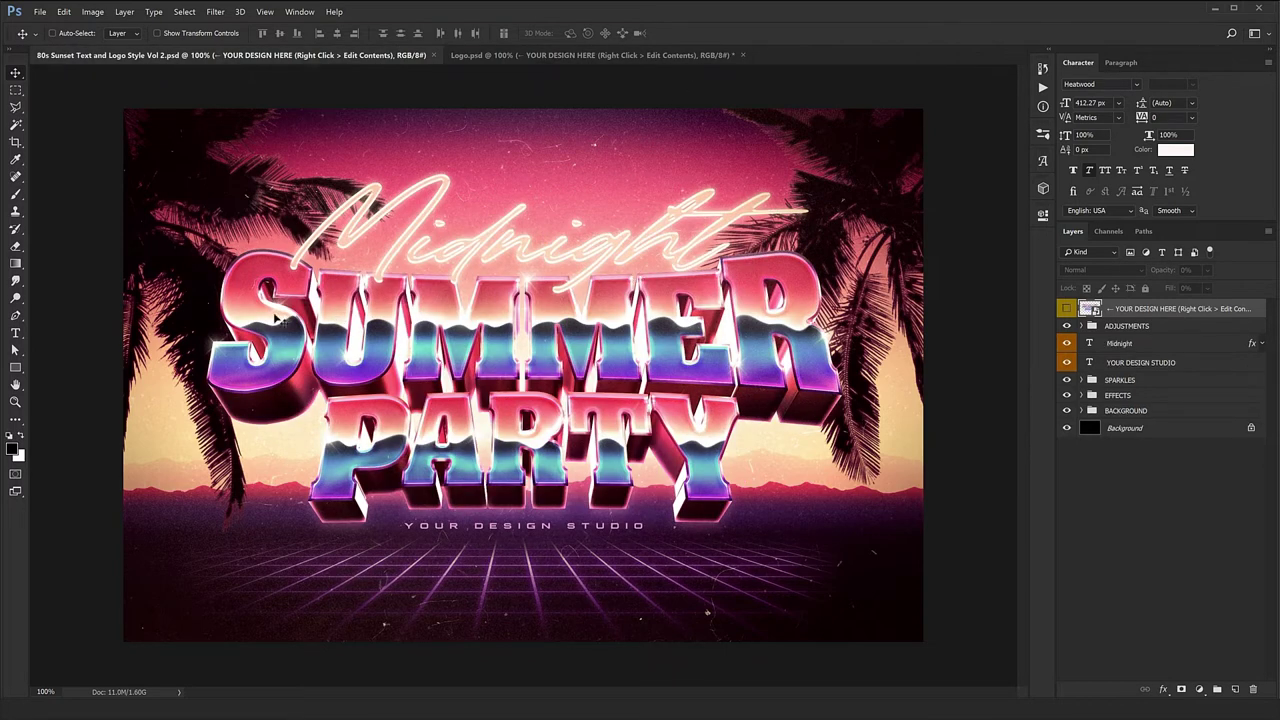
Open the contents of the YOUR DESIGN HERE smart object and view its lettering at 100%
{"action": "right_click", "coordinate": [1190, 313]}
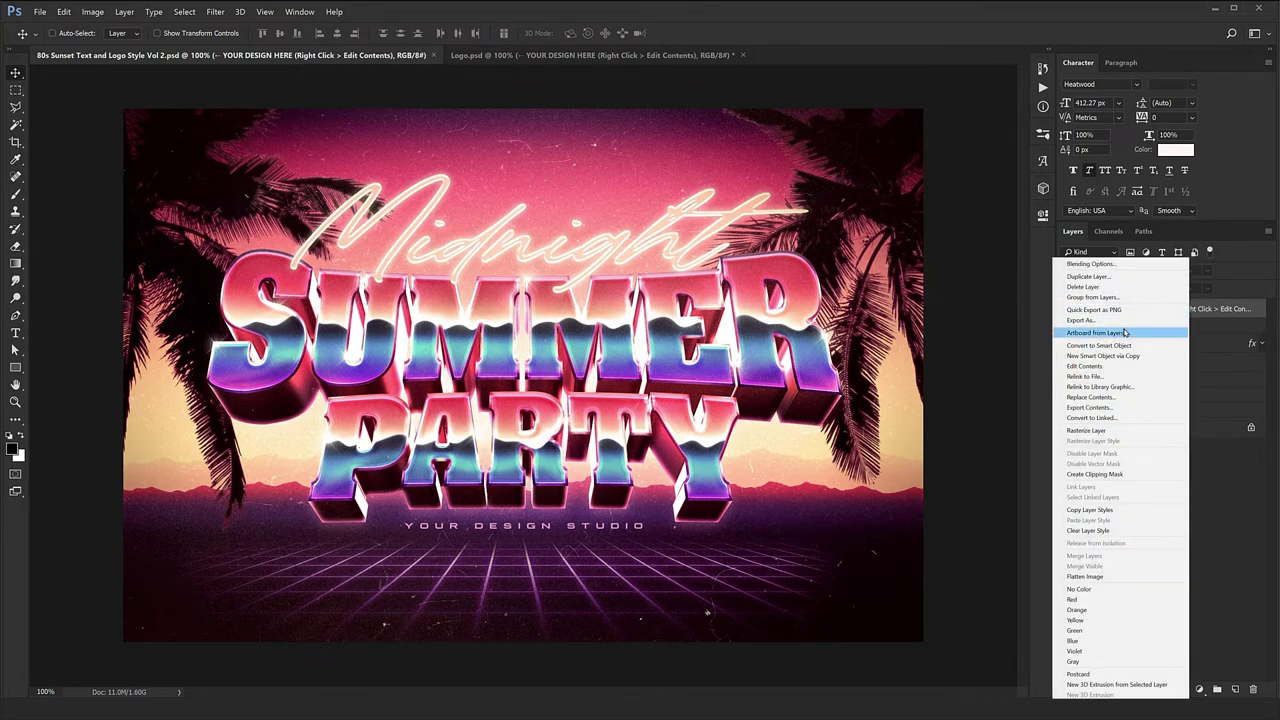
{"action": "left_click", "coordinate": [1077, 368]}
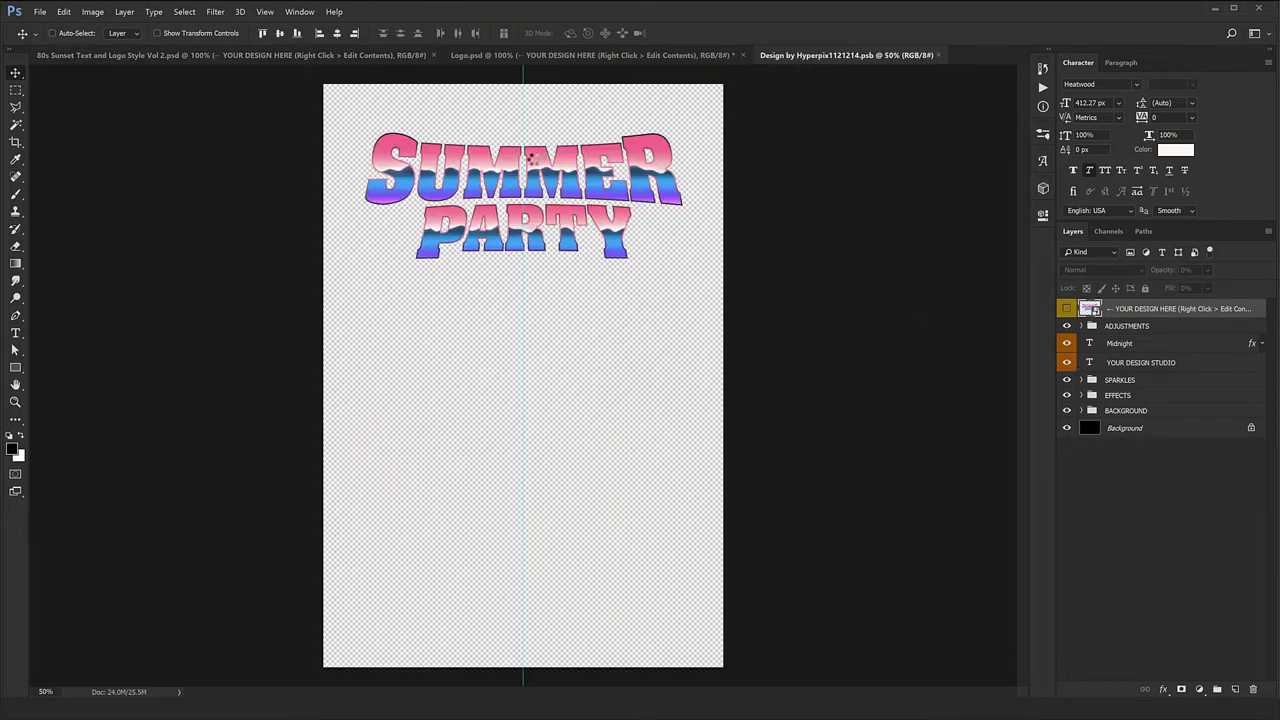
{"action": "key", "text": "ctrl+1"}
{"action": "left_click_drag", "start_coordinate": [533, 174], "coordinate": [537, 434]}
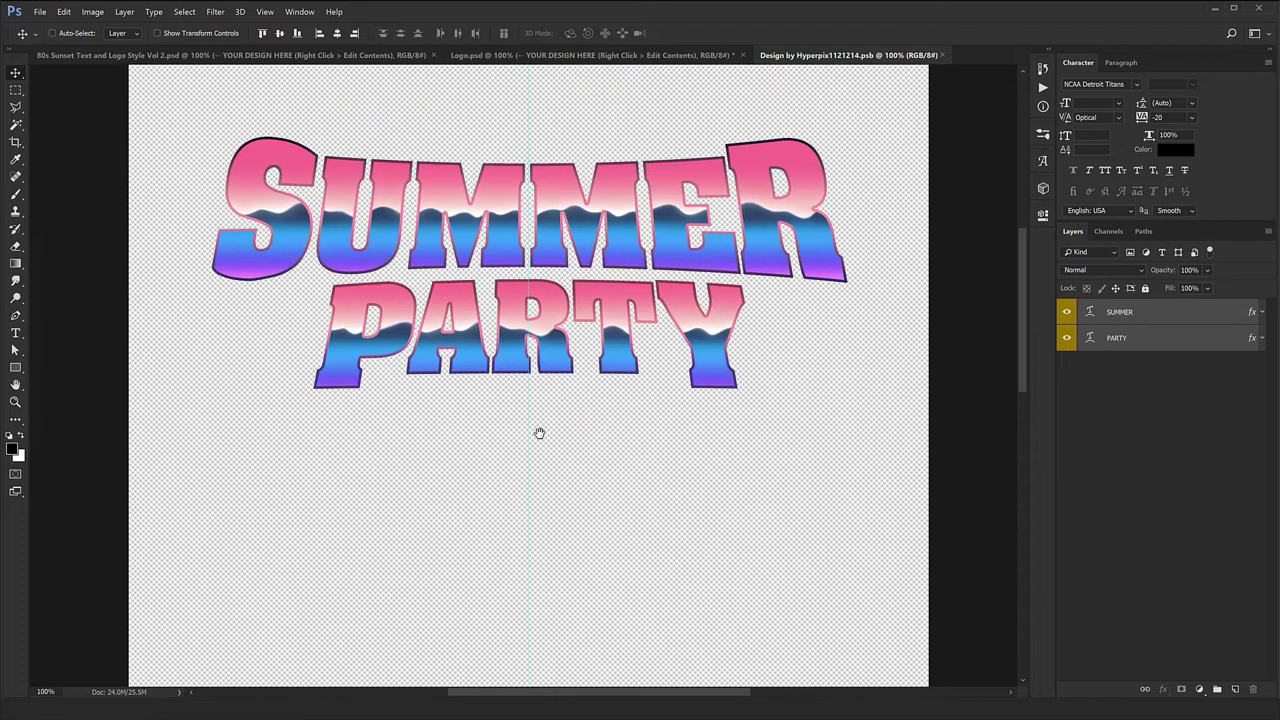
Examine the font sizes of the first, last and middle letters in the SUMMER text layer
{"action": "left_click", "coordinate": [1115, 313]}
{"action": "left_click", "coordinate": [1119, 347]}
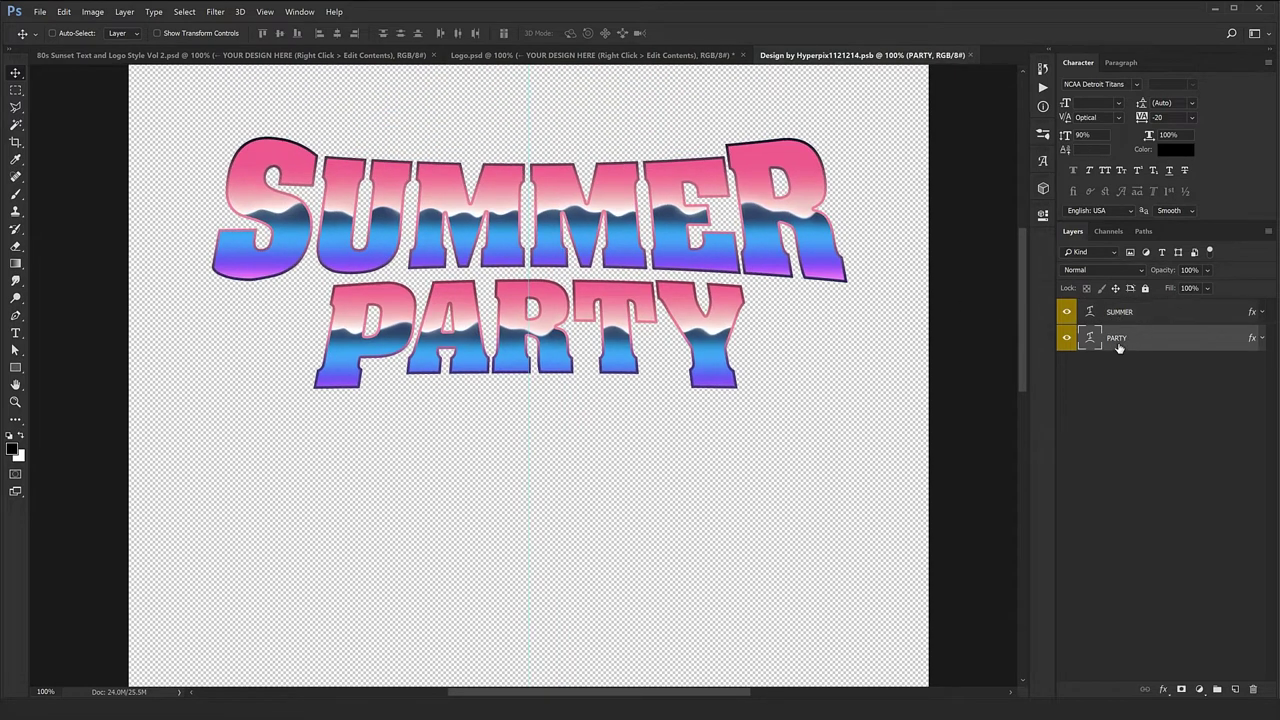
{"action": "left_click", "coordinate": [1125, 318]}
{"action": "double_click", "coordinate": [1093, 316]}
{"action": "key", "text": "Home"}
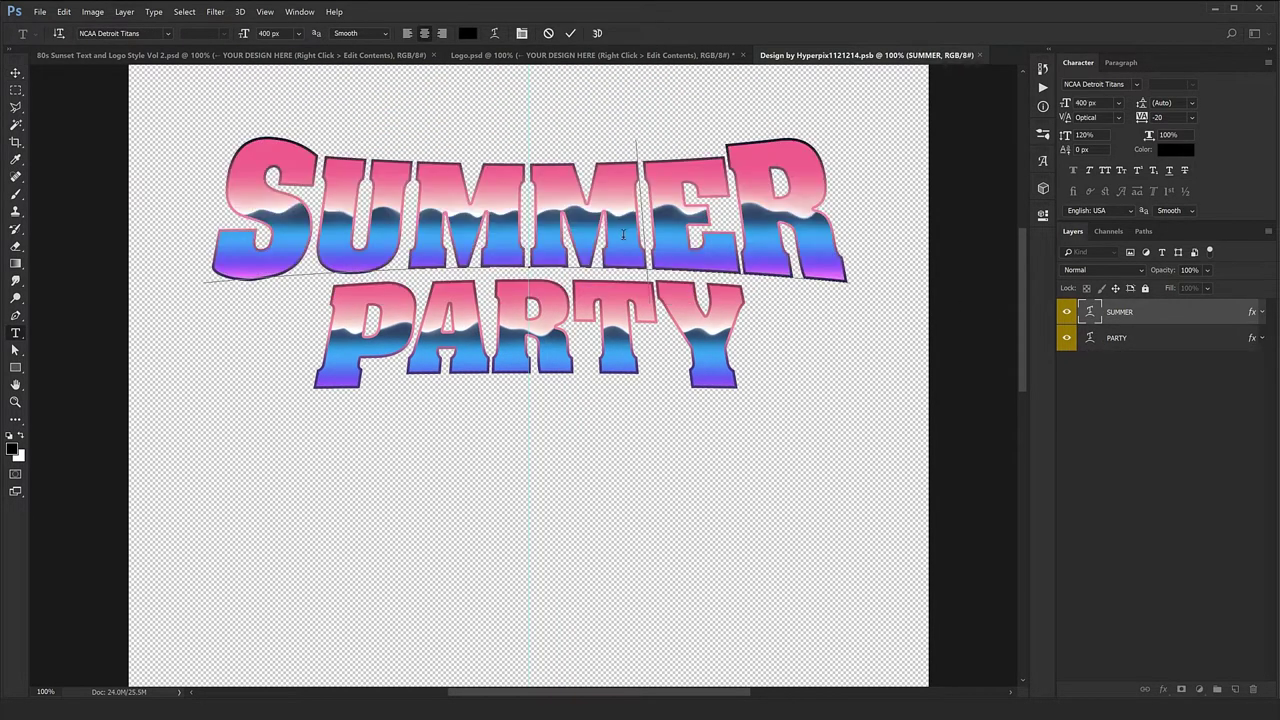
{"action": "key", "text": "shift+Right"}
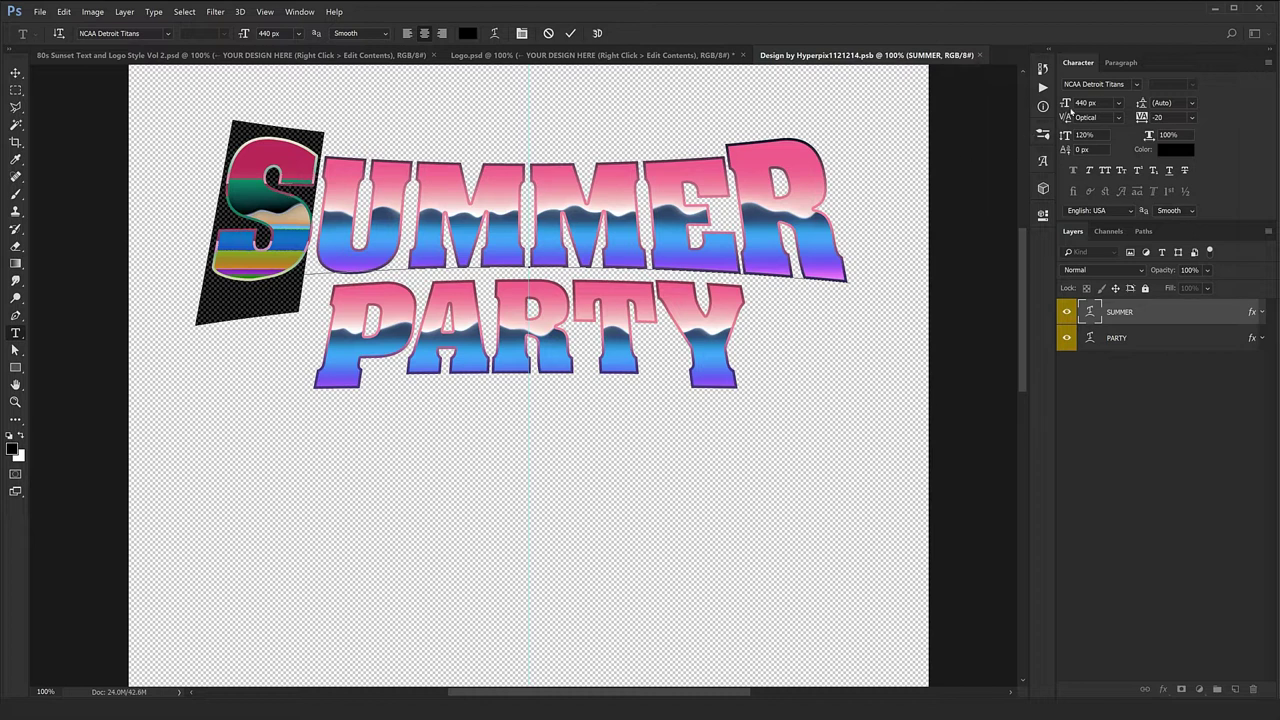
{"action": "key", "text": "End"}
{"action": "key", "text": "shift+Left"}
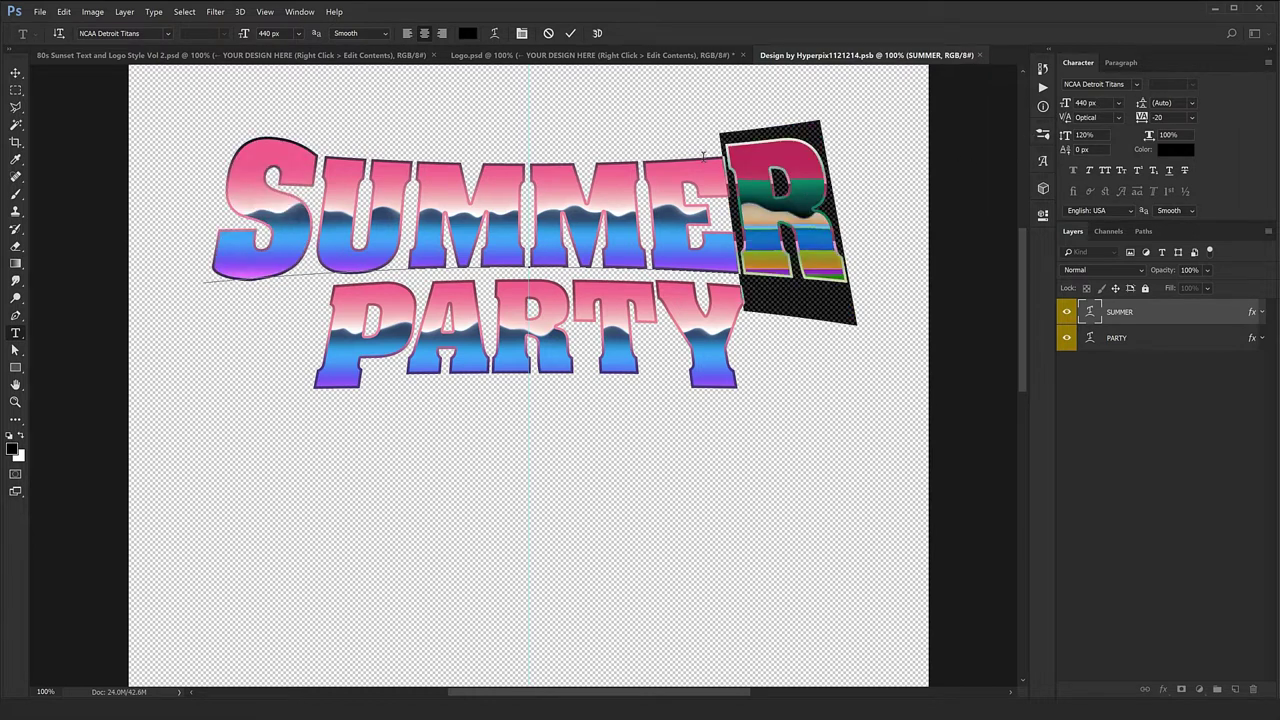
{"action": "key", "text": "Left"}
{"action": "key", "text": "Left"}
{"action": "key", "text": "shift+Left"}
{"action": "key", "text": "shift+Left"}
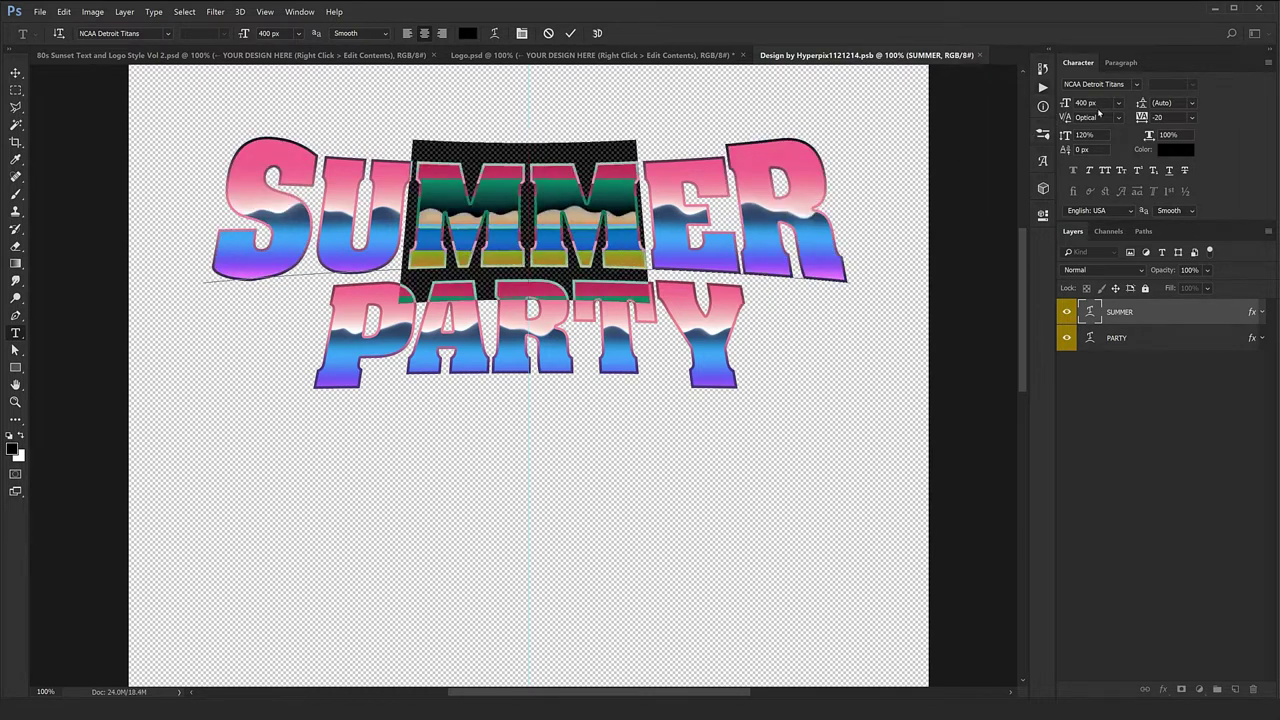
{"action": "left_click", "coordinate": [430, 210]}
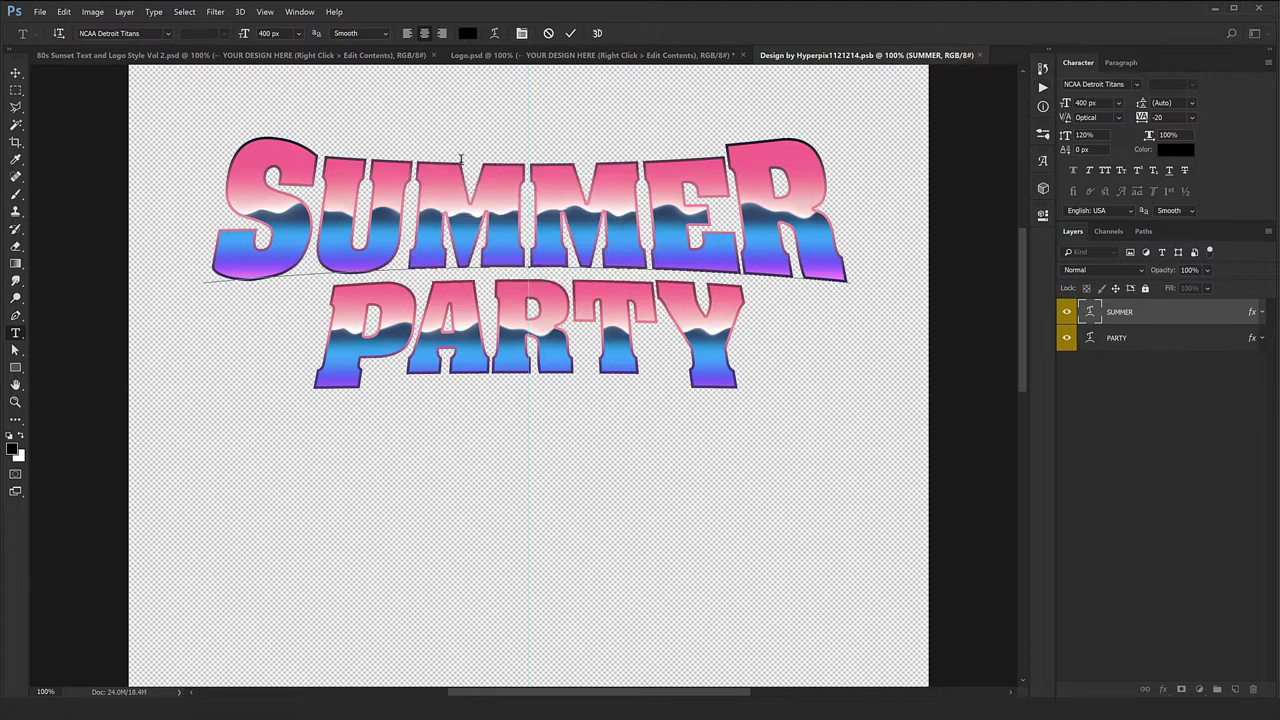
Replace the SUMMER text with OUTRUN in sections, keeping the separate character sizes of the first, middle and last letters
{"action": "left_click_drag", "start_coordinate": [316, 215], "coordinate": [171, 206]}
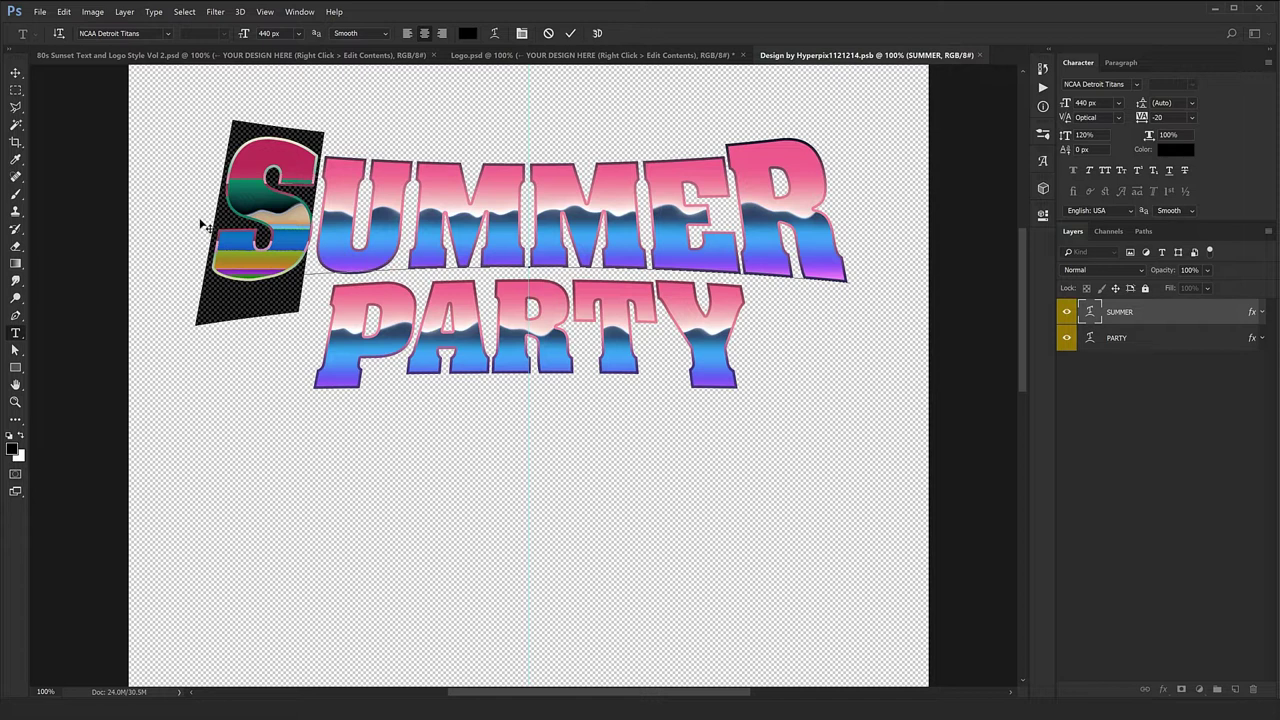
{"action": "type", "text": "O"}
{"action": "key", "text": "shift+Right"}
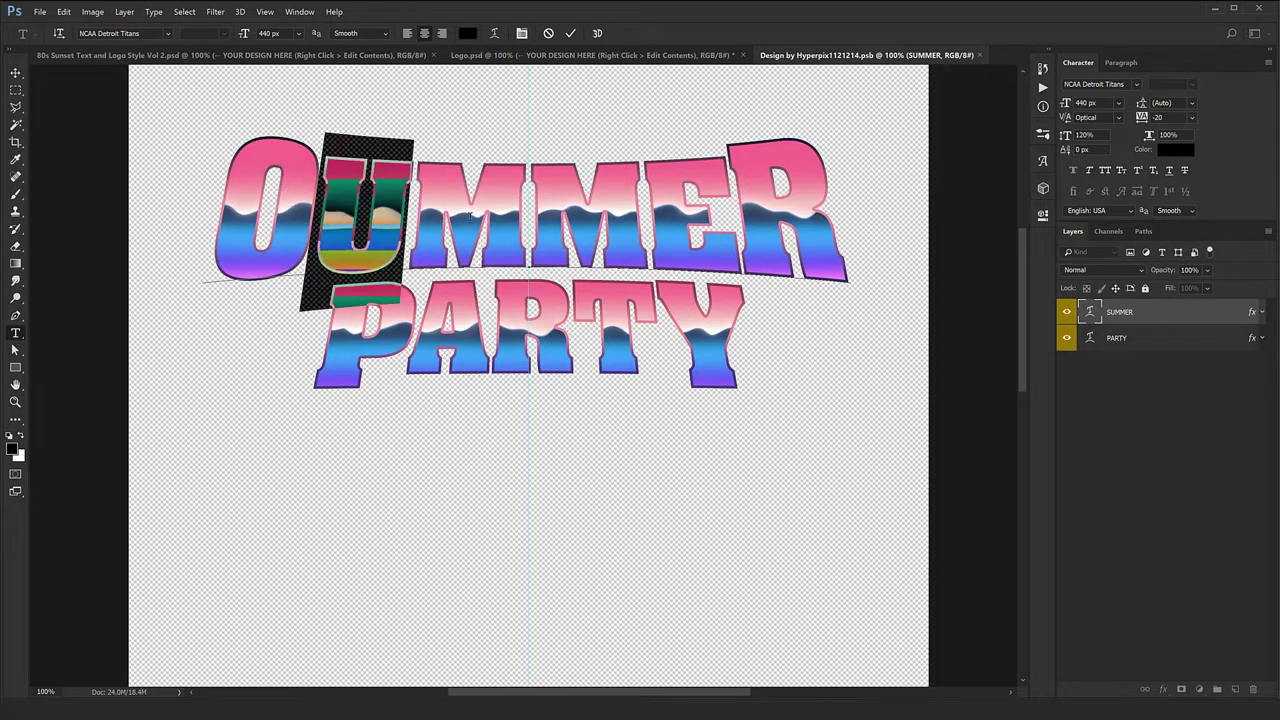
{"action": "key", "text": "shift+Right"}
{"action": "key", "text": "shift+Right"}
{"action": "key", "text": "shift+Right"}
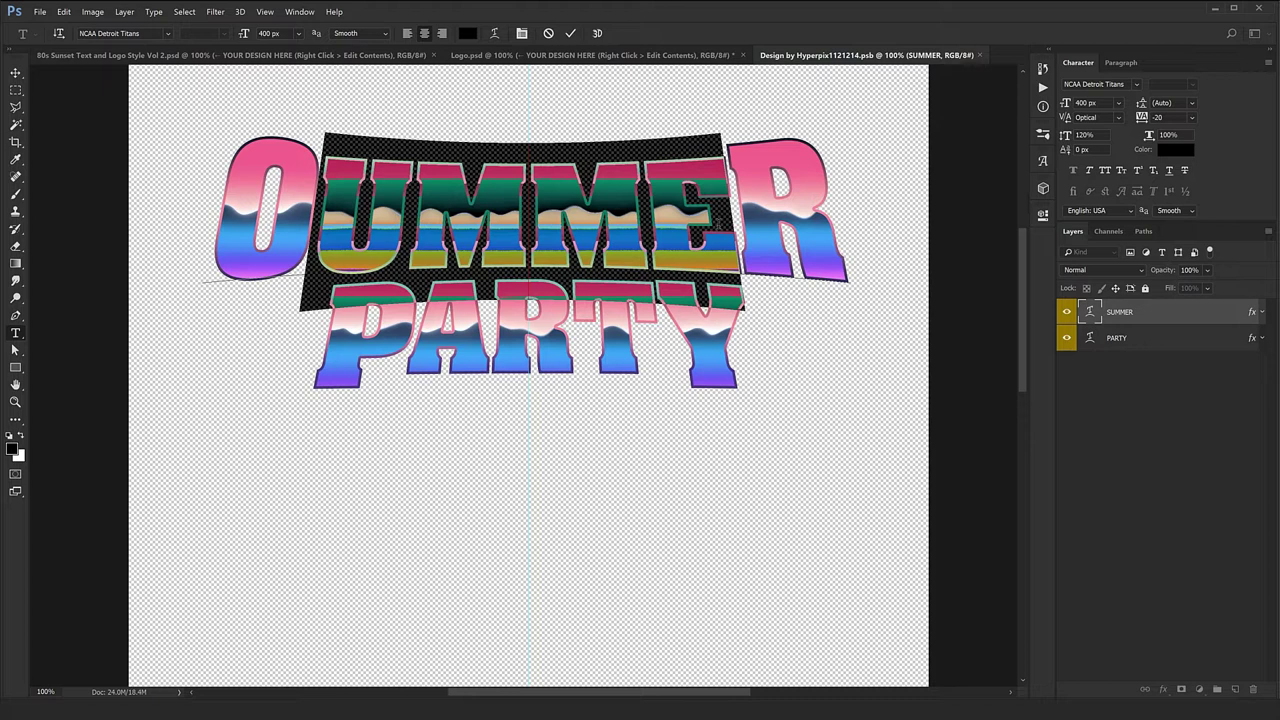
{"action": "type", "text": "UT"}
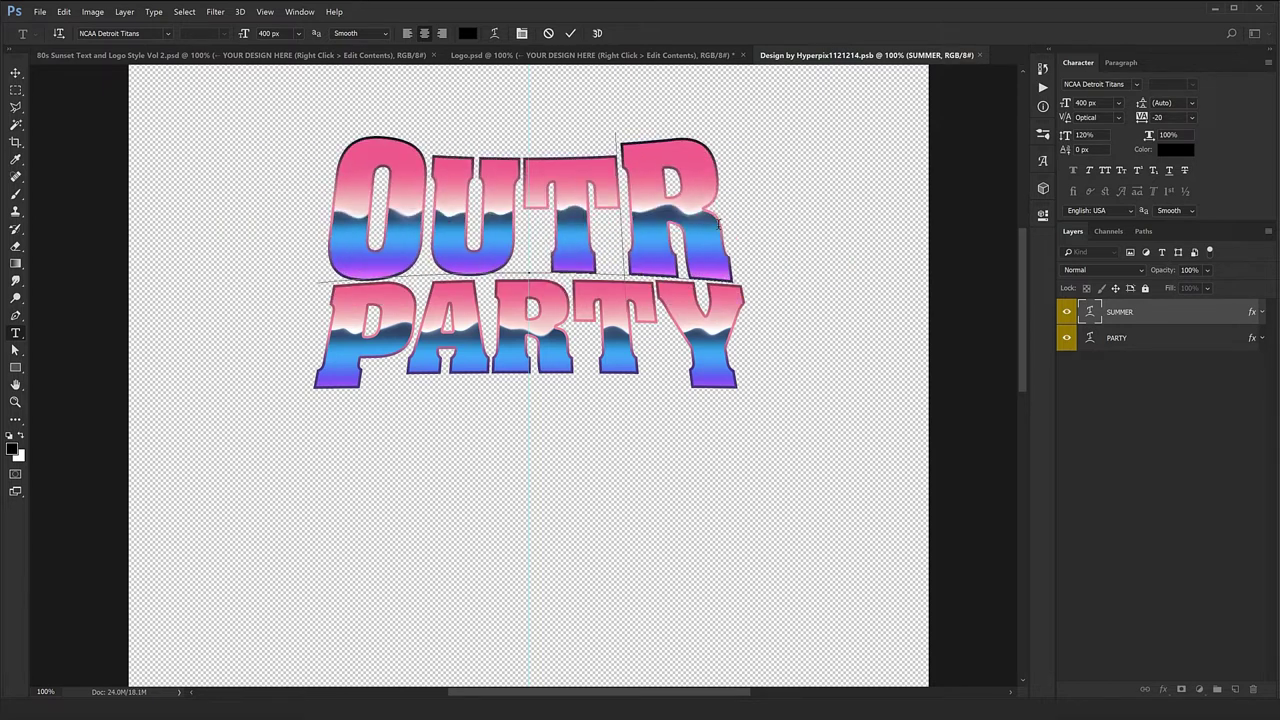
{"action": "type", "text": "RUR"}
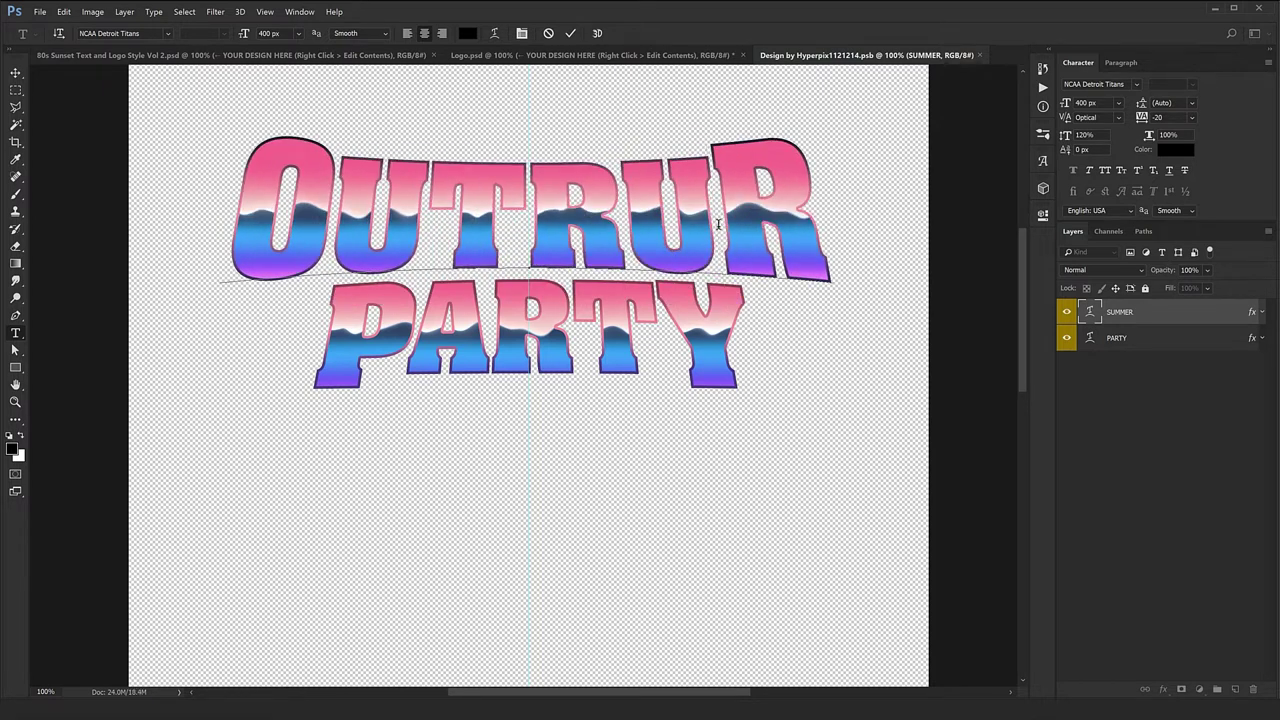
{"action": "left_click_drag", "start_coordinate": [718, 224], "coordinate": [803, 225]}
{"action": "type", "text": "N"}
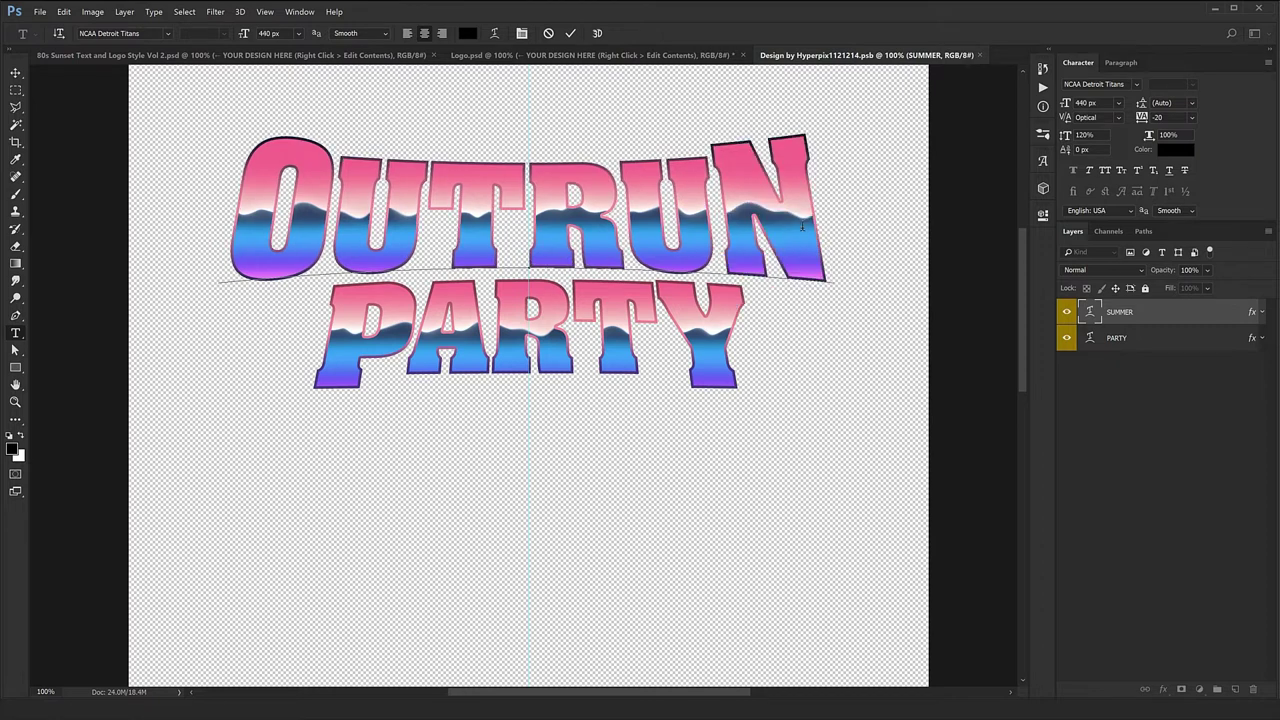
{"action": "left_click", "coordinate": [570, 33]}
{"action": "key", "text": "v"}
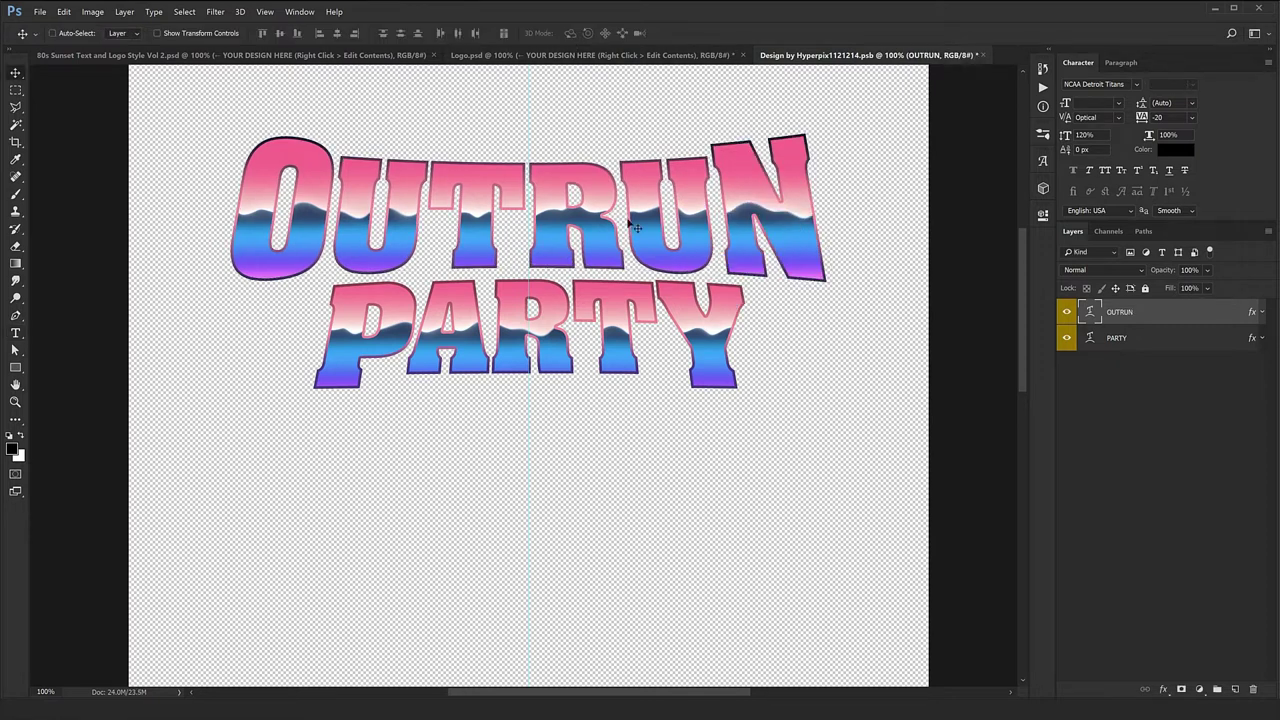
Replace the PARTY text with GAMES, swapping the first letter separately to keep its own character formatting
{"action": "left_click", "coordinate": [1139, 339]}
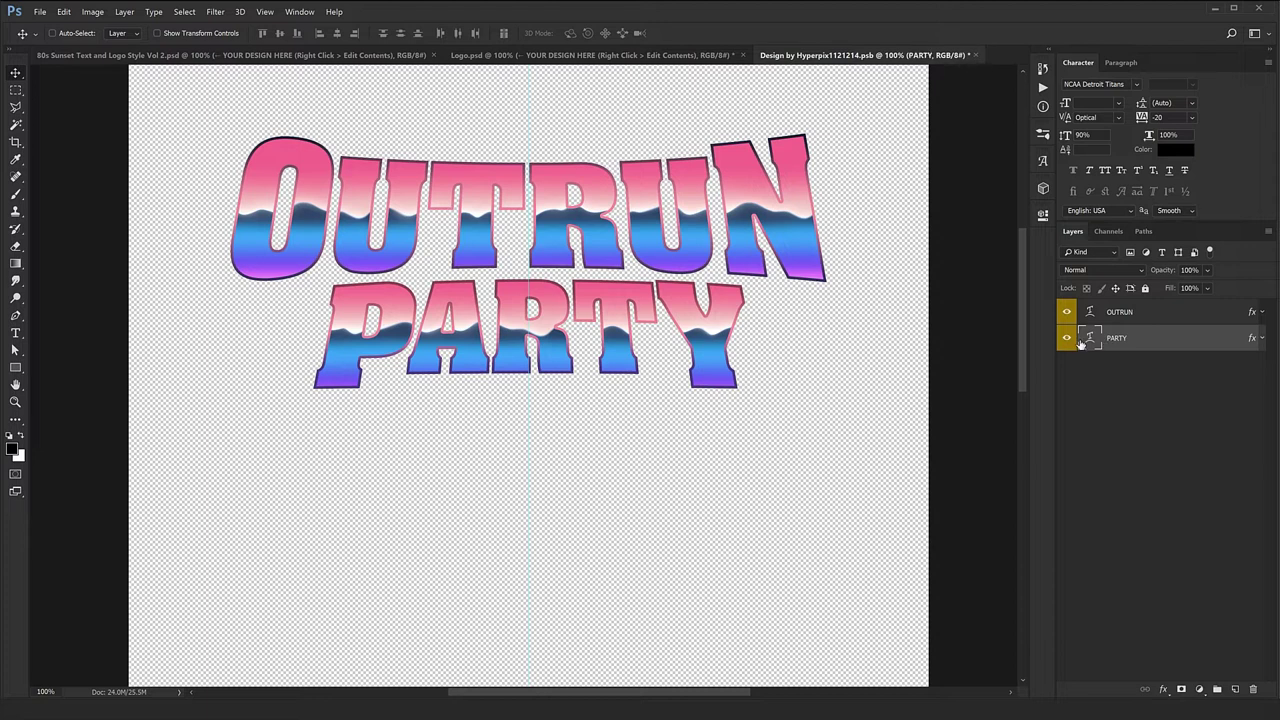
{"action": "double_click", "coordinate": [1089, 339]}
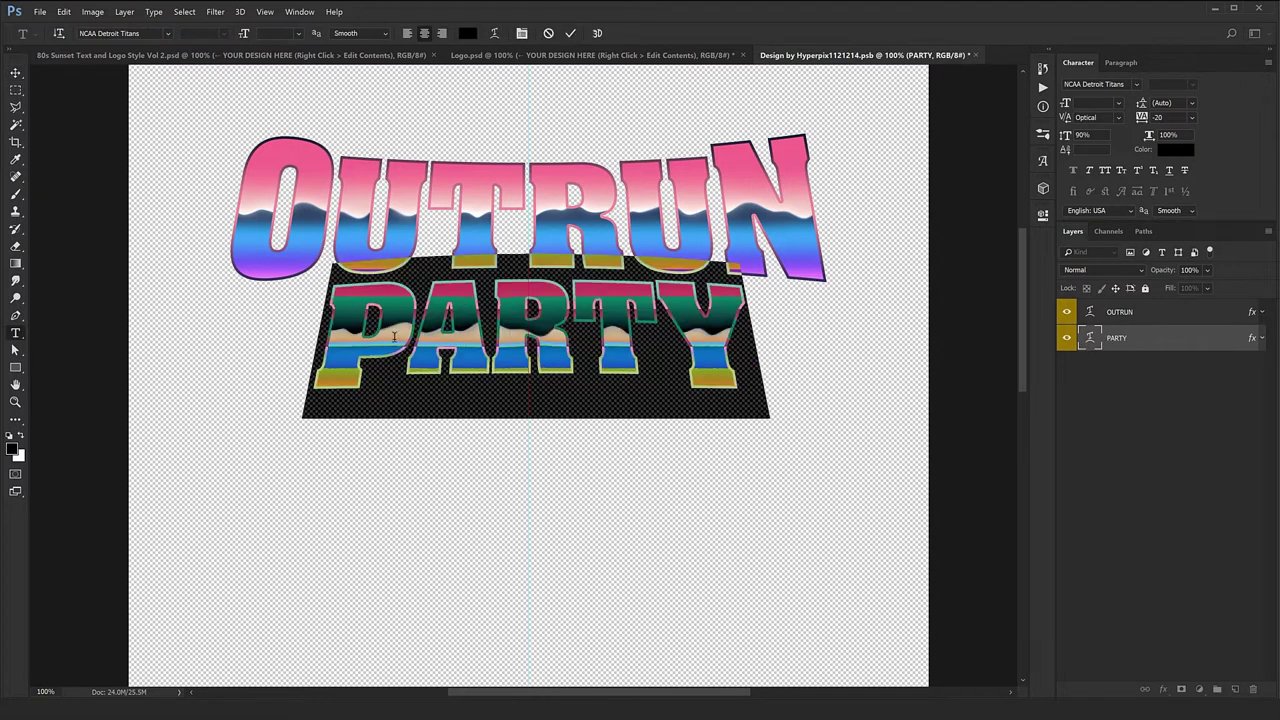
{"action": "left_click_drag", "start_coordinate": [388, 328], "coordinate": [356, 331]}
{"action": "left_click_drag", "start_coordinate": [668, 330], "coordinate": [763, 329]}
{"action": "left_click", "coordinate": [587, 332]}
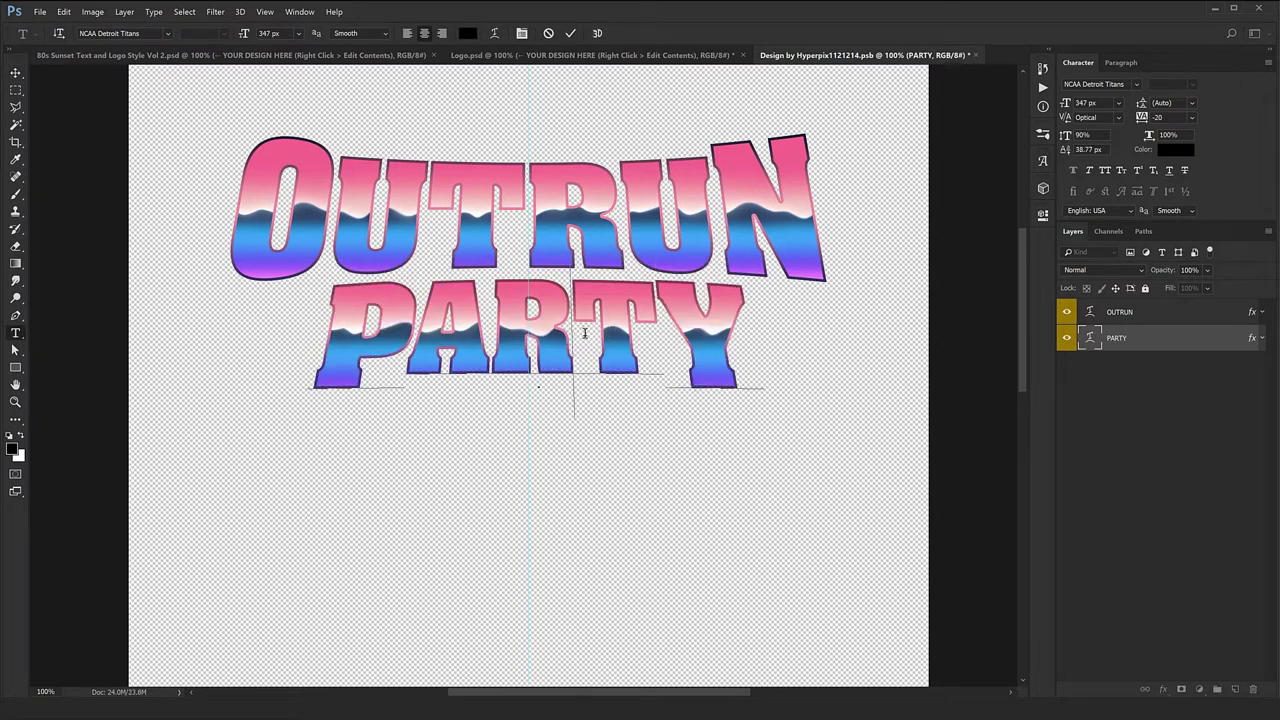
{"action": "left_click_drag", "start_coordinate": [405, 332], "coordinate": [322, 345]}
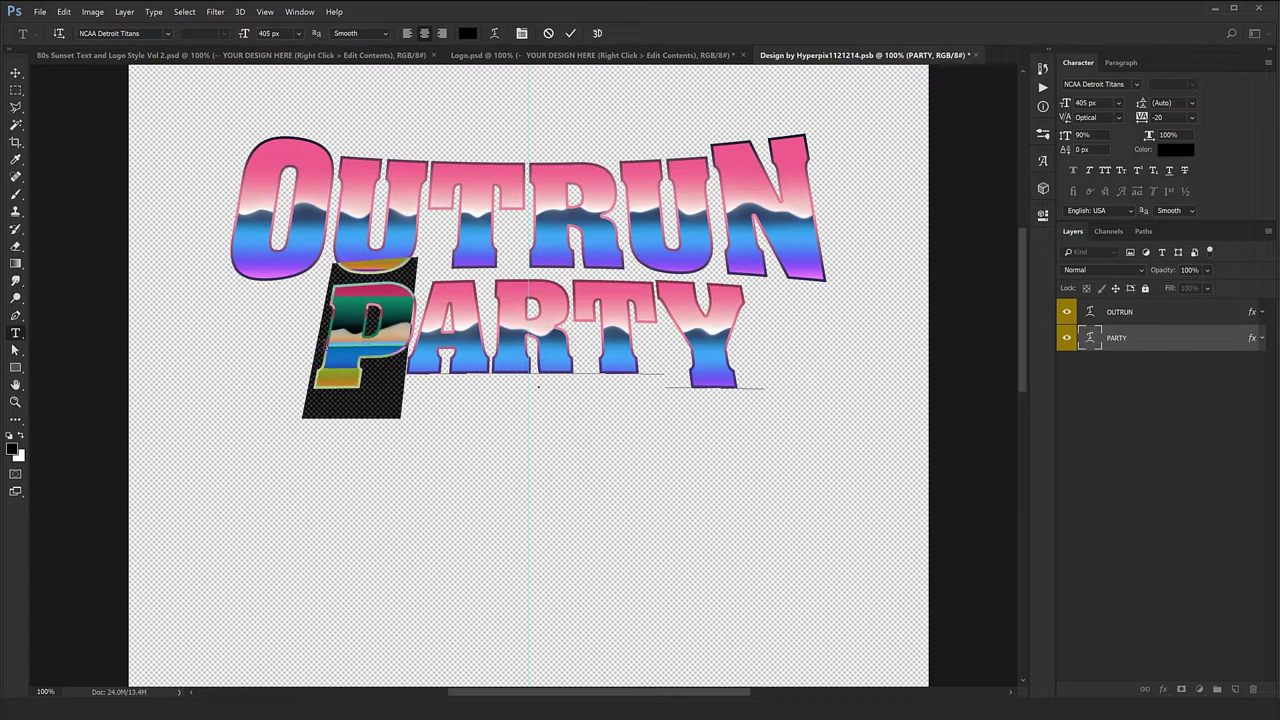
{"action": "type", "text": "G"}
{"action": "left_click_drag", "start_coordinate": [433, 342], "coordinate": [766, 345]}
{"action": "type", "text": "AMES"}
{"action": "key", "text": "ctrl+Return"}
{"action": "key", "text": "v"}
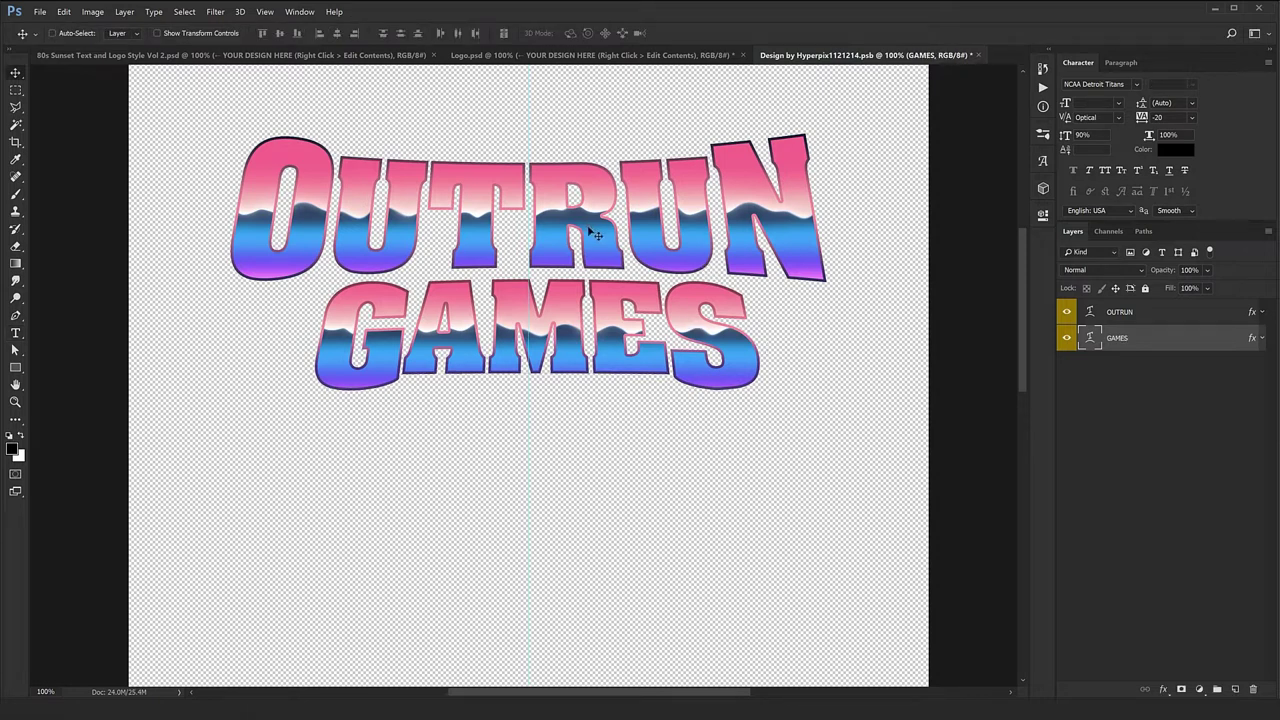
Remove the Bulge warp from the OUTRUN text by setting bend and vertical distortion to 0%
{"action": "left_click", "coordinate": [811, 205], "text": "ctrl"}
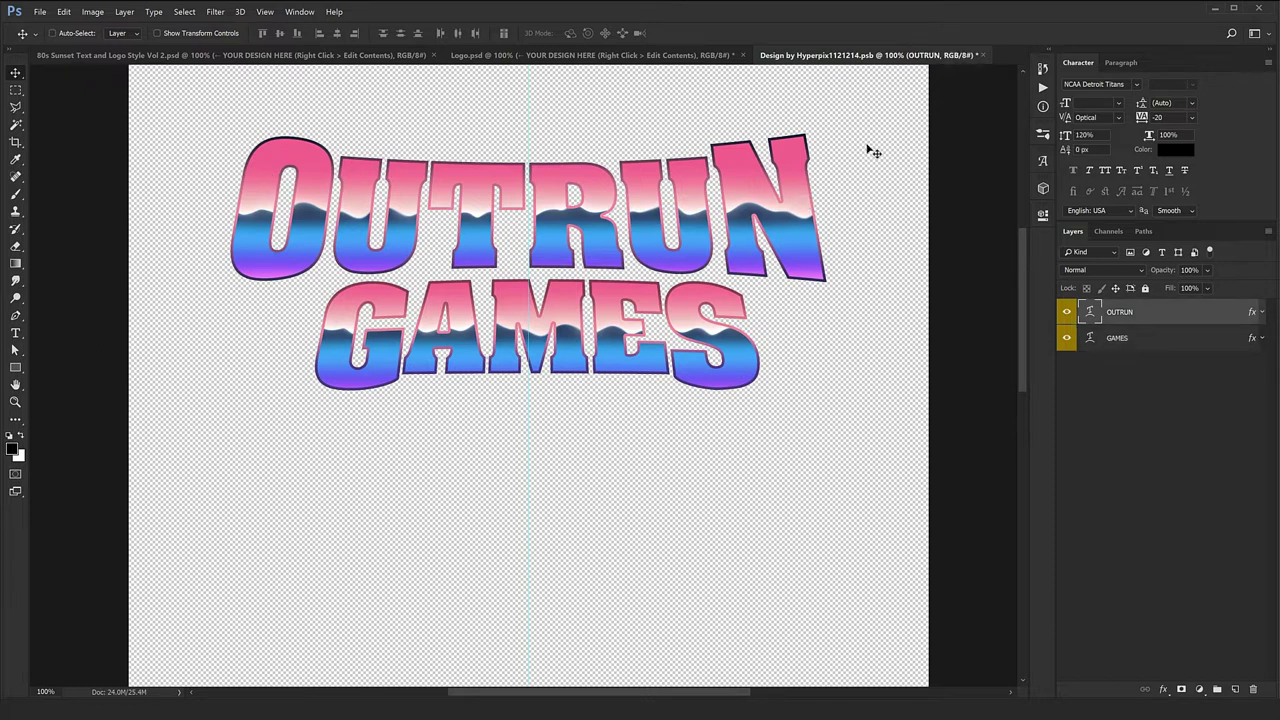
{"action": "left_click", "coordinate": [15, 336]}
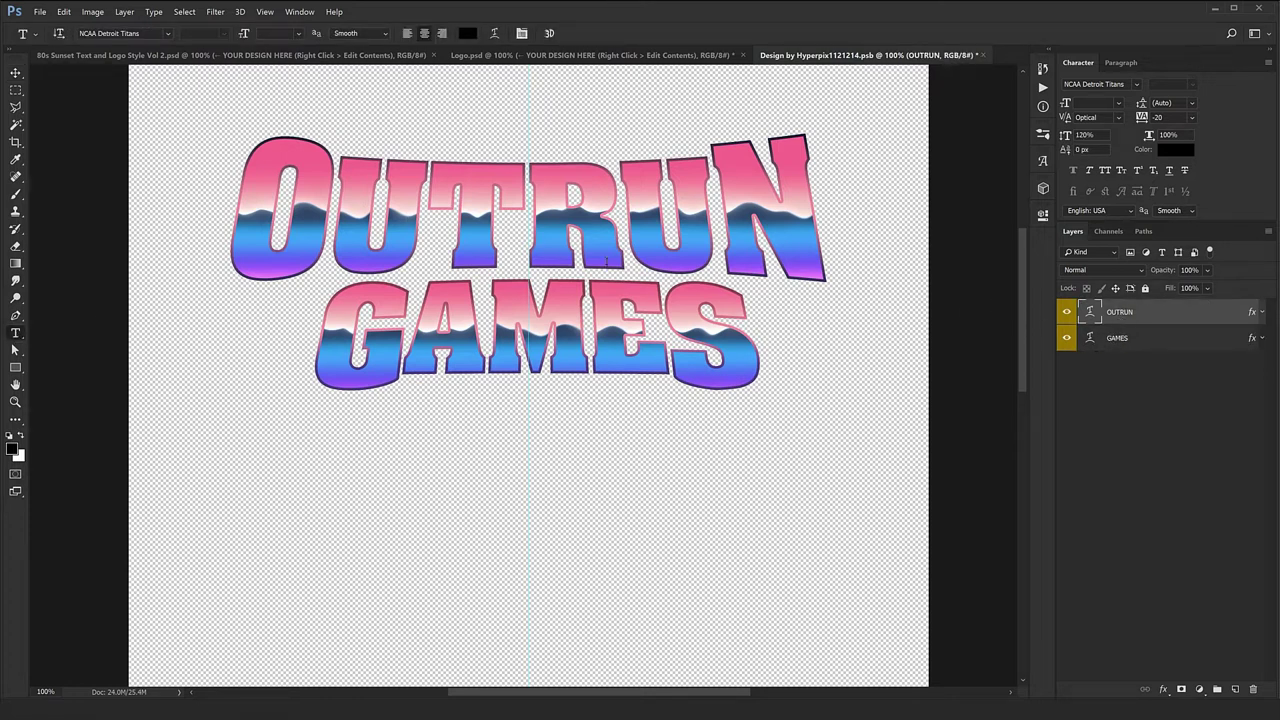
{"action": "right_click", "coordinate": [520, 208]}
{"action": "left_click", "coordinate": [553, 419]}
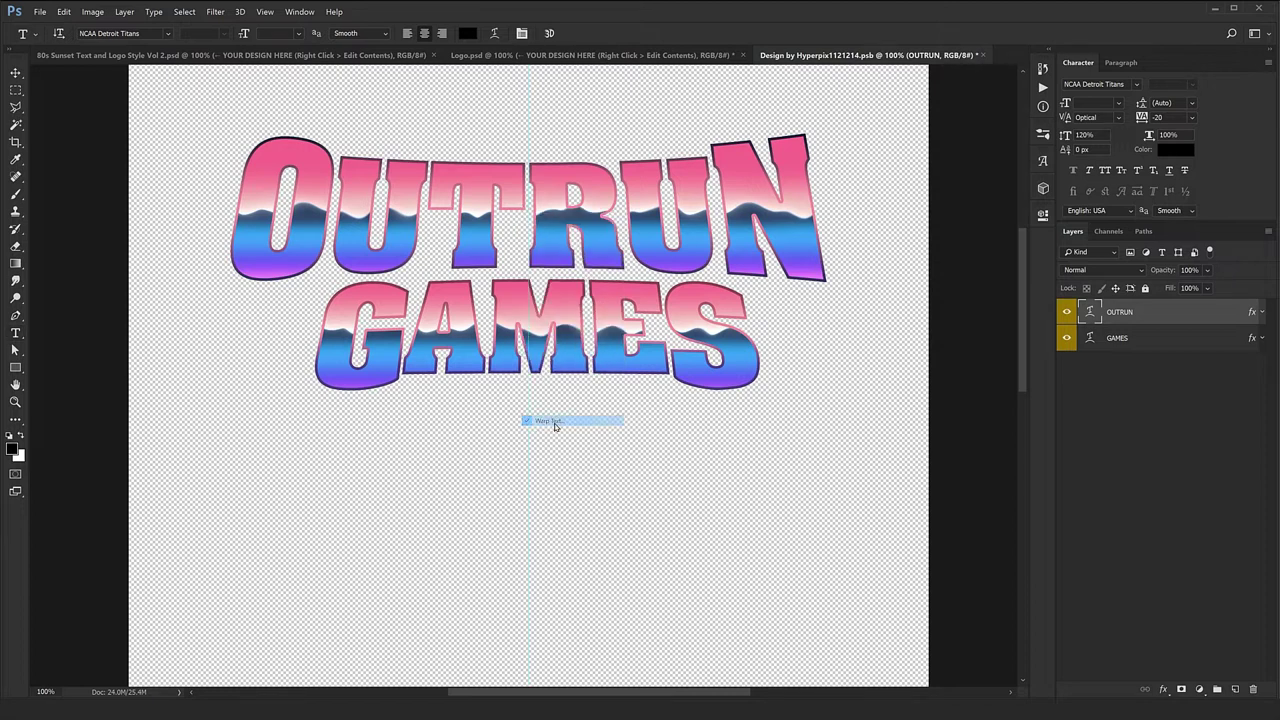
{"action": "mouse_move", "coordinate": [847, 426]}
{"action": "left_mouse_down"}
{"action": "mouse_move", "coordinate": [885, 427]}
{"action": "mouse_move", "coordinate": [841, 426]}
{"action": "left_mouse_up"}
{"action": "left_click", "coordinate": [849, 424]}
{"action": "mouse_move", "coordinate": [858, 482]}
{"action": "left_mouse_down"}
{"action": "mouse_move", "coordinate": [880, 482]}
{"action": "mouse_move", "coordinate": [848, 483]}
{"action": "left_mouse_up"}
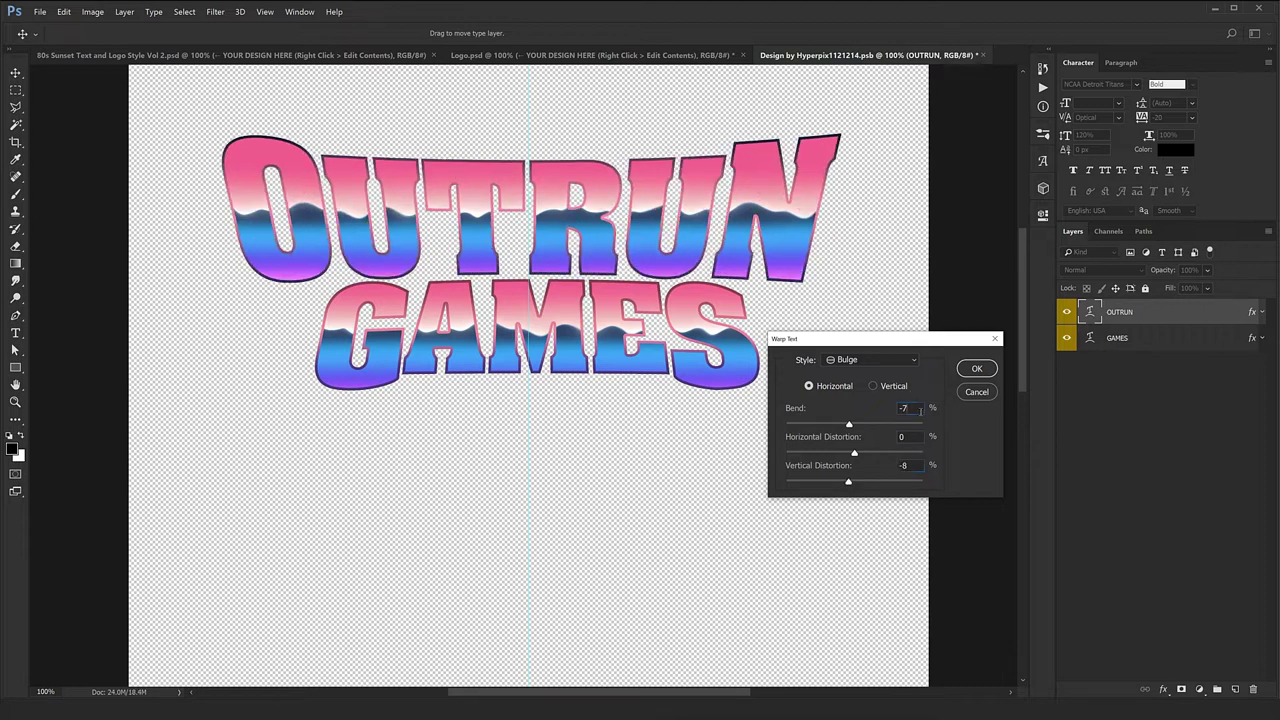
{"action": "type", "text": "00"}
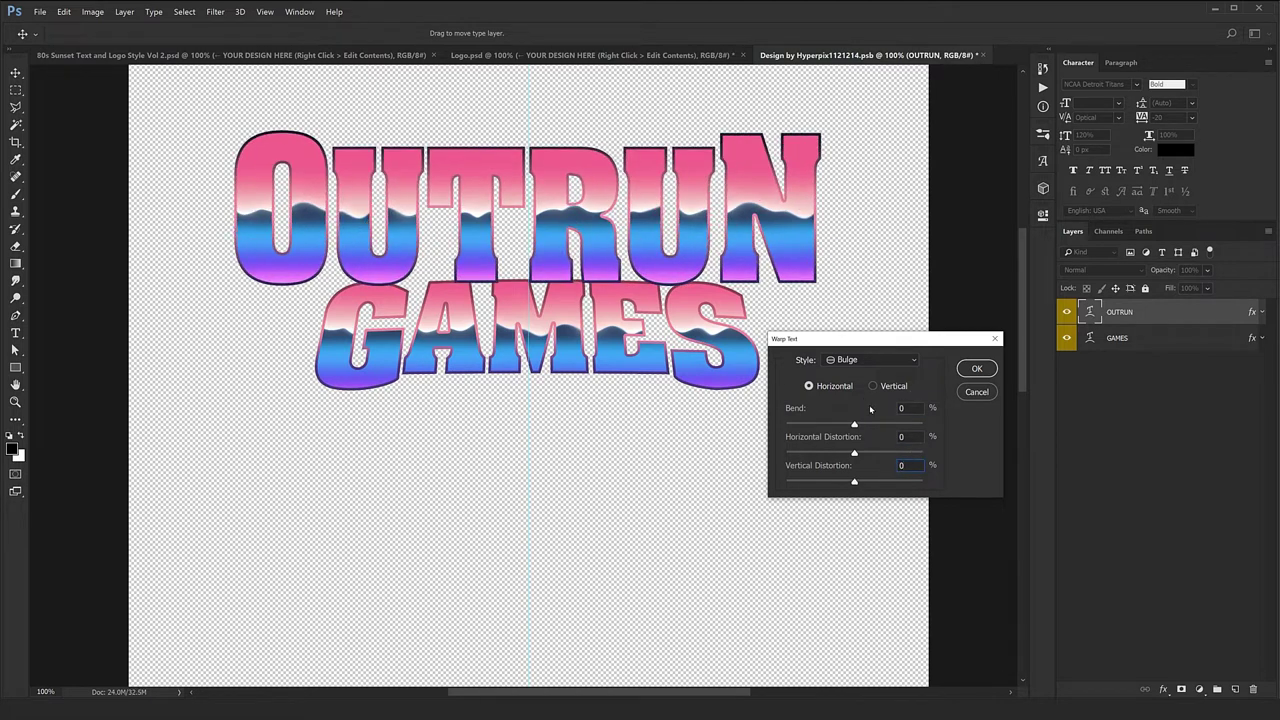
{"action": "key", "text": "Return"}
Set the OUTRUN text's vertical scale to 100%, and undo both this scaling and the warp change
{"action": "left_click", "coordinate": [1103, 135]}
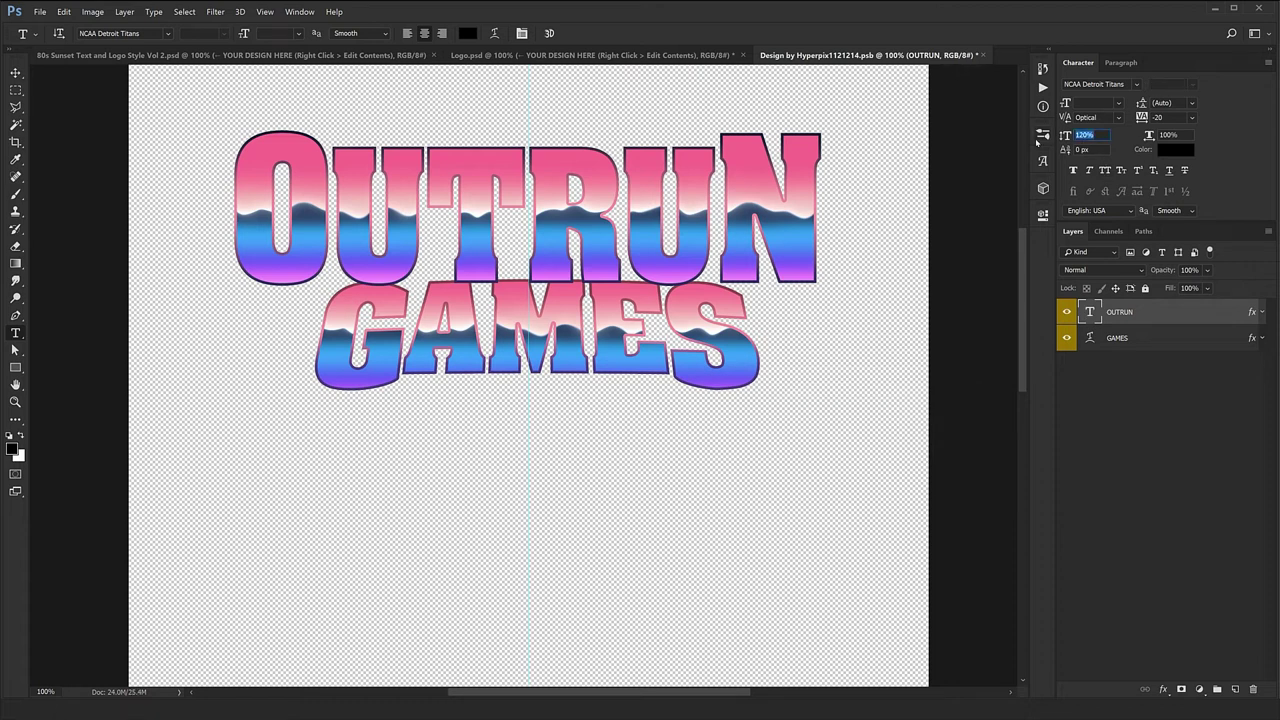
{"action": "type", "text": "10"}
{"action": "key", "text": "Return"}
{"action": "key", "text": "v"}
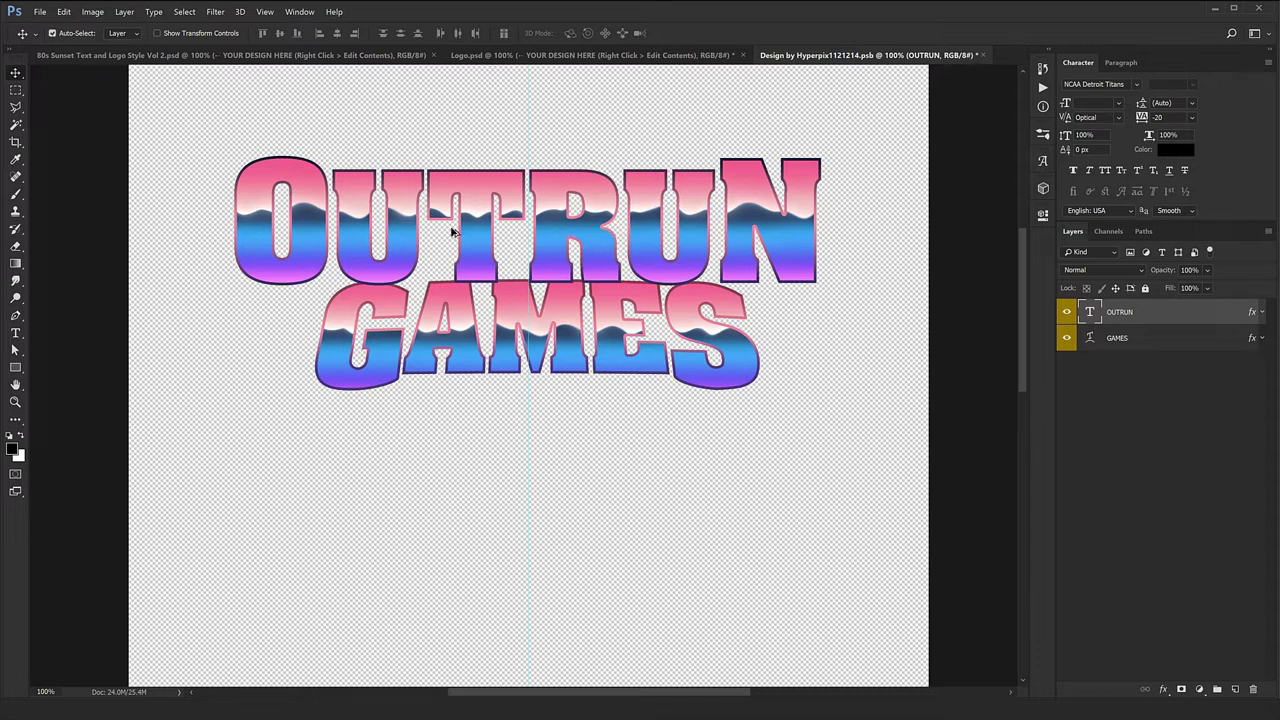
{"action": "key", "text": "ctrl+alt+z"}
{"action": "key", "text": "ctrl+alt+z"}
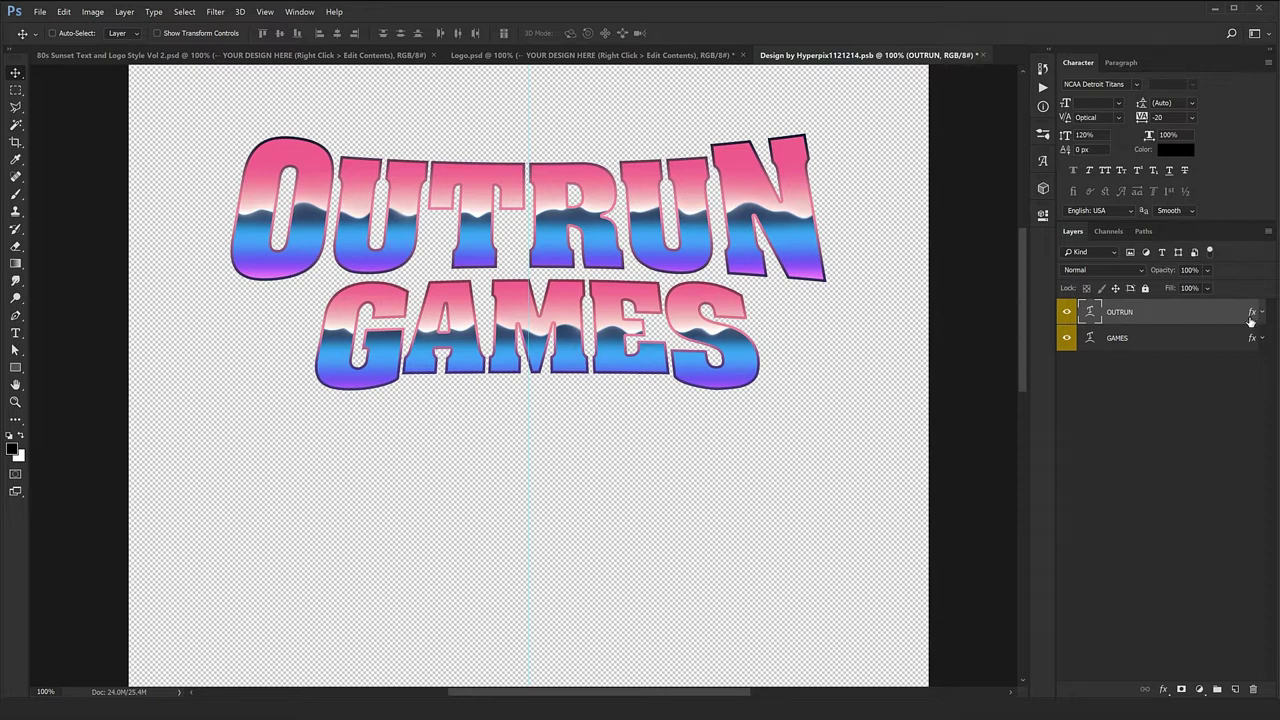
Shift the pattern overlay horizontally within the OUTRUN lettering and apply the layer style
{"action": "double_click", "coordinate": [1254, 314]}
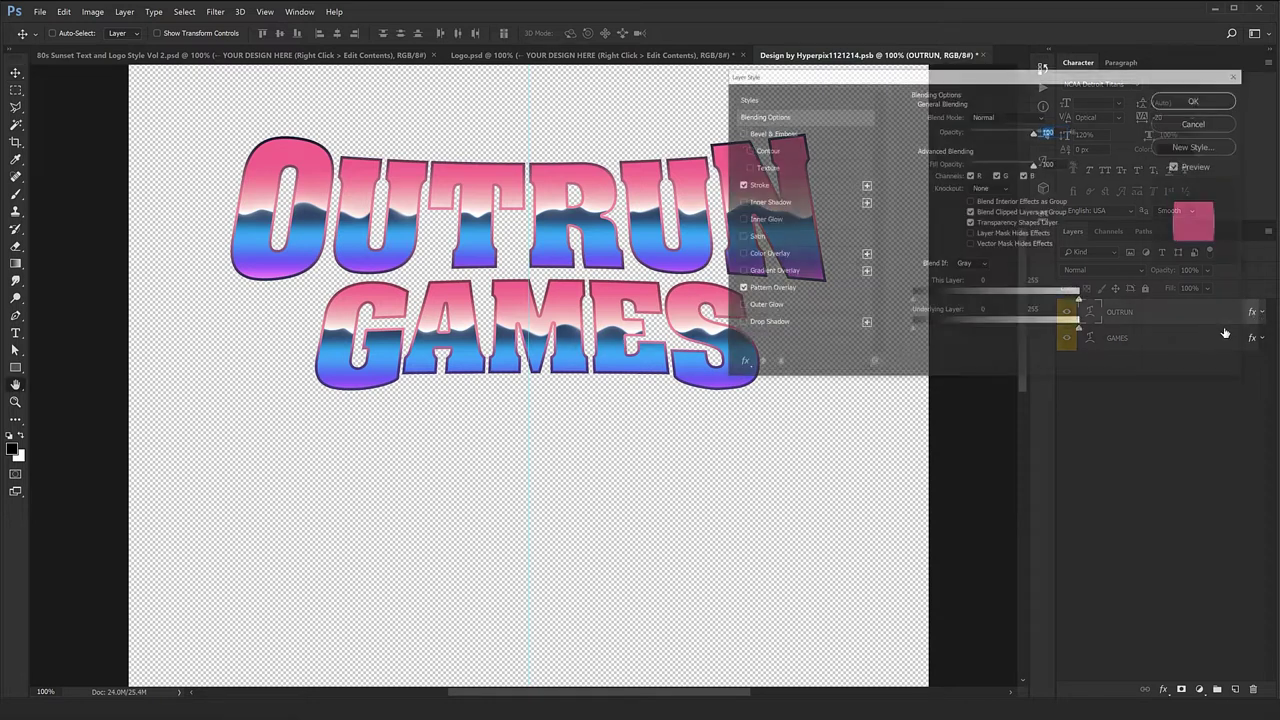
{"action": "left_click", "coordinate": [770, 289]}
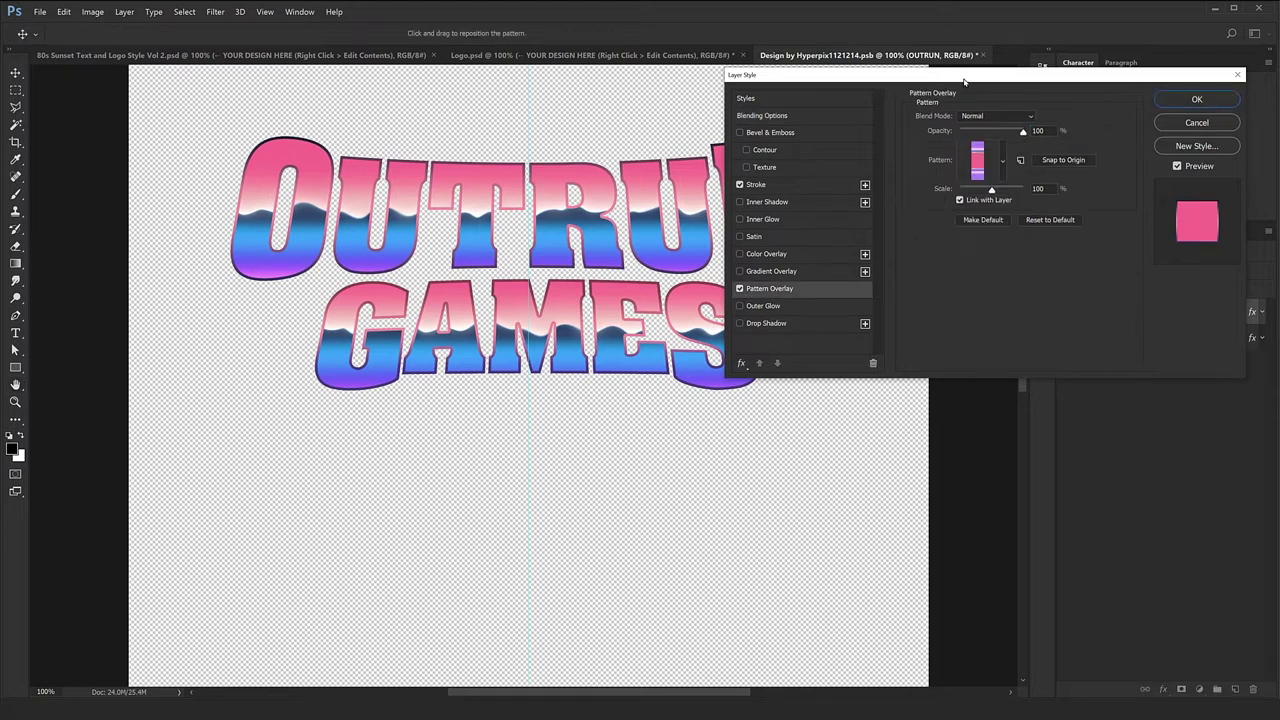
{"action": "left_click_drag", "start_coordinate": [964, 80], "coordinate": [875, 450]}
{"action": "mouse_move", "coordinate": [497, 272]}
{"action": "left_mouse_down"}
{"action": "mouse_move", "coordinate": [229, 269]}
{"action": "mouse_move", "coordinate": [748, 256]}
{"action": "left_mouse_up"}
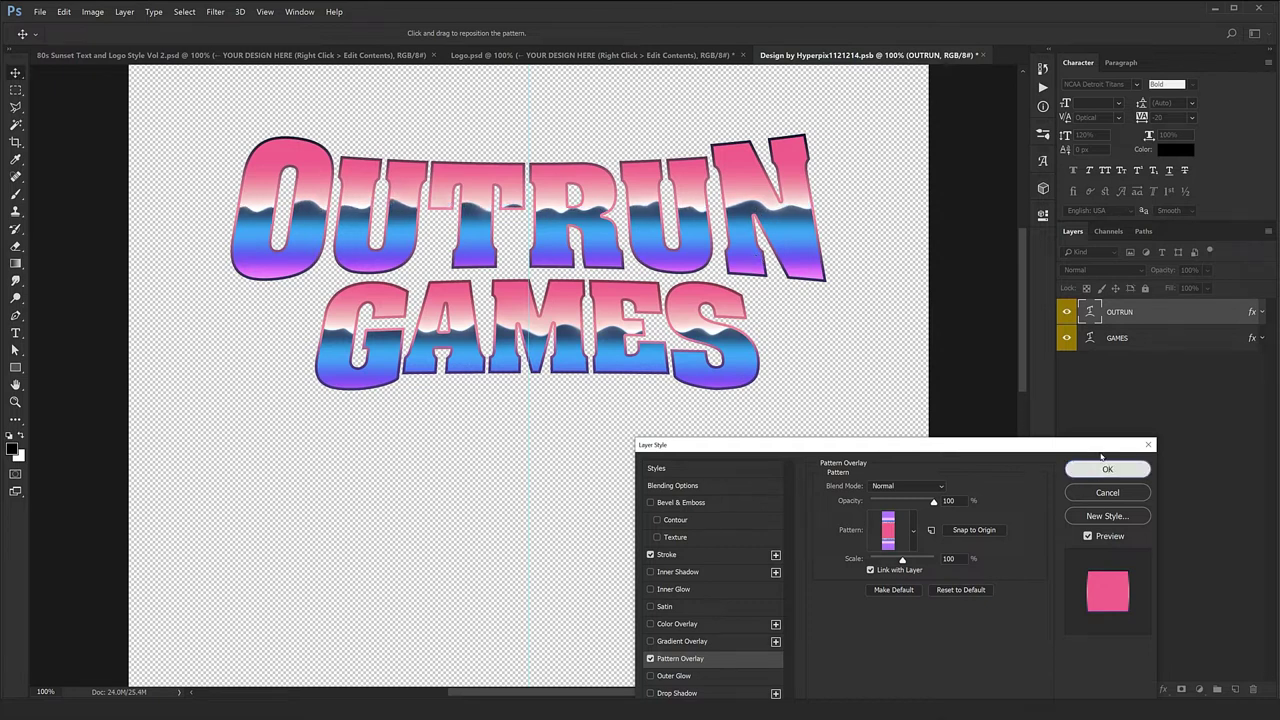
{"action": "left_click", "coordinate": [1105, 468]}
Try repositioning the pattern overlay inside the GAMES lettering through its layer style
{"action": "left_click", "coordinate": [1240, 342]}
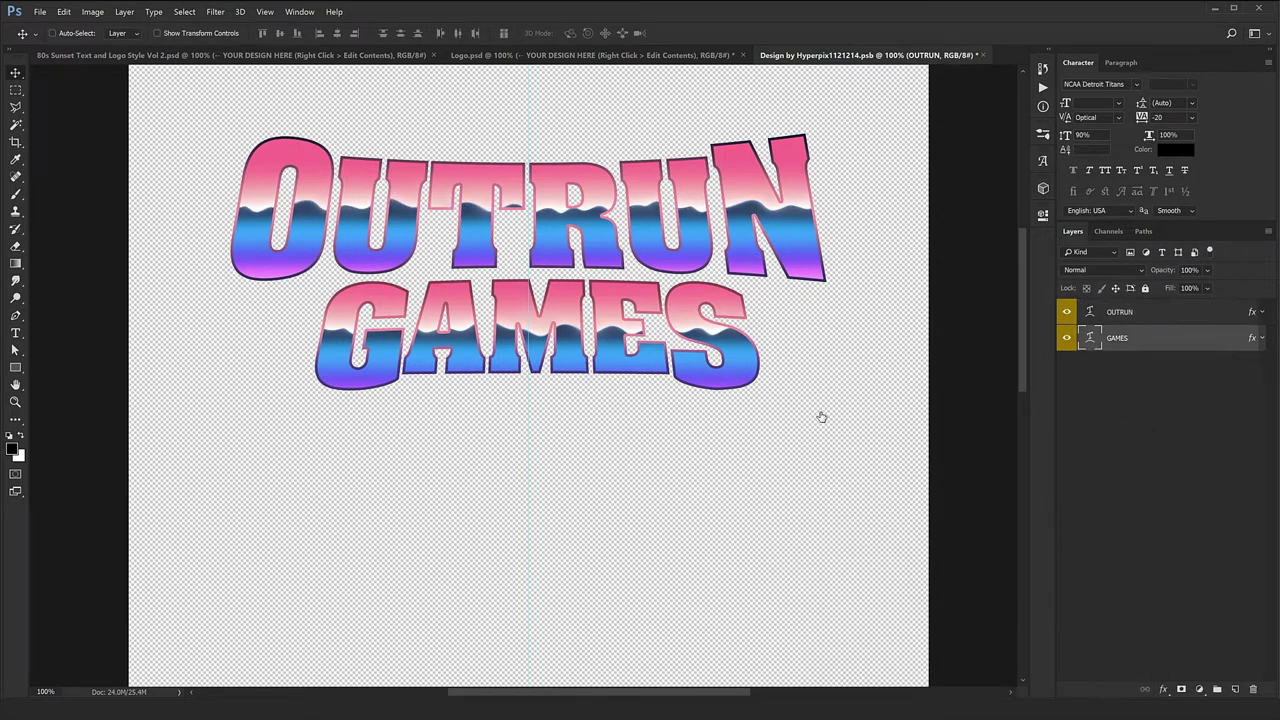
{"action": "double_click", "coordinate": [1200, 338]}
{"action": "left_click", "coordinate": [418, 349]}
{"action": "left_click_drag", "start_coordinate": [641, 126], "coordinate": [641, 462]}
{"action": "left_click_drag", "start_coordinate": [560, 305], "coordinate": [542, 330]}
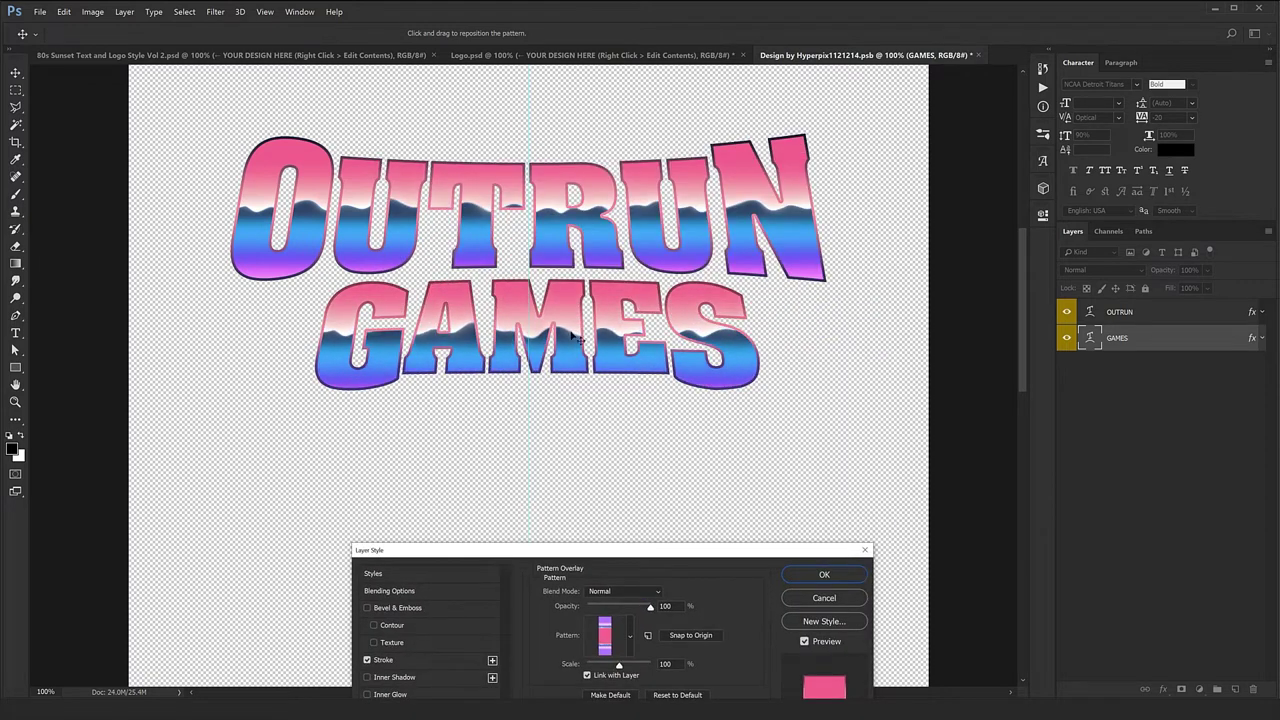
{"action": "left_click_drag", "start_coordinate": [679, 560], "coordinate": [814, 408]}
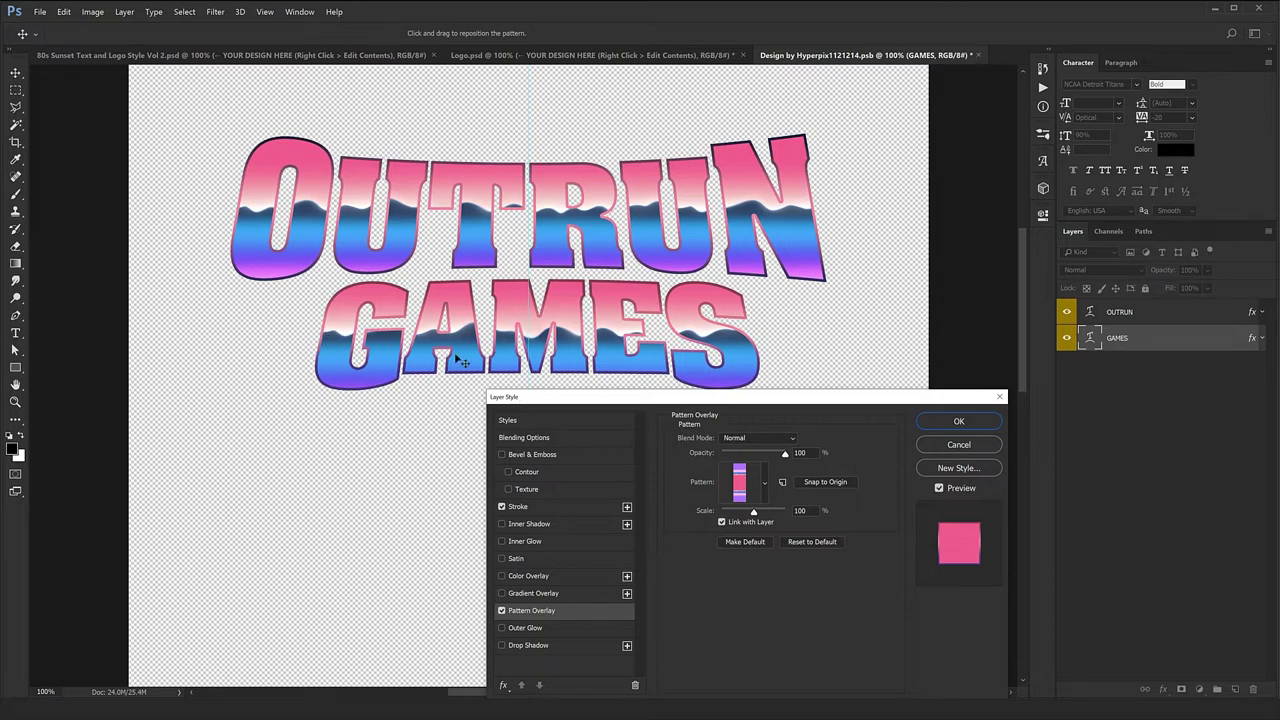
Try pattern overlay scales of 25% and 50% on the GAMES text, shift the pattern, and discard these layer style changes
{"action": "left_click", "coordinate": [810, 511]}
{"action": "type", "text": "25"}
{"action": "left_click_drag", "start_coordinate": [680, 378], "coordinate": [588, 384]}
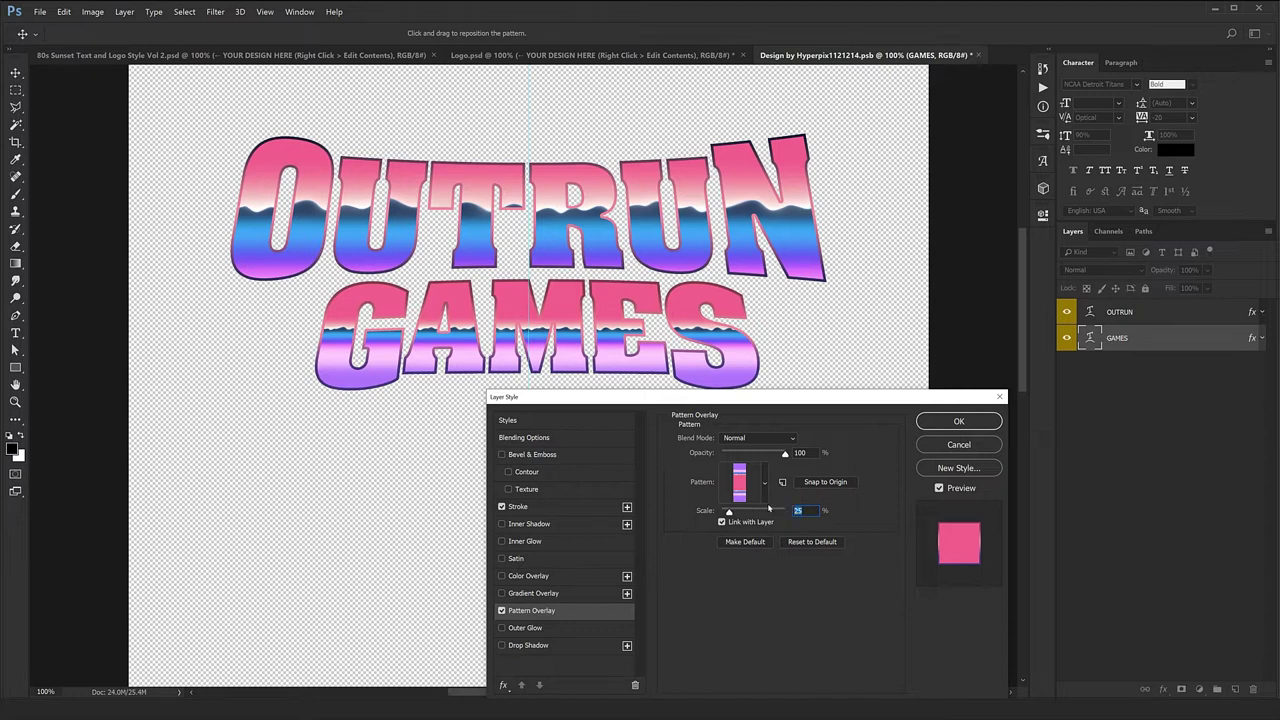
{"action": "type", "text": "50"}
{"action": "left_click_drag", "start_coordinate": [665, 342], "coordinate": [650, 292]}
{"action": "left_click_drag", "start_coordinate": [410, 450], "coordinate": [380, 517]}
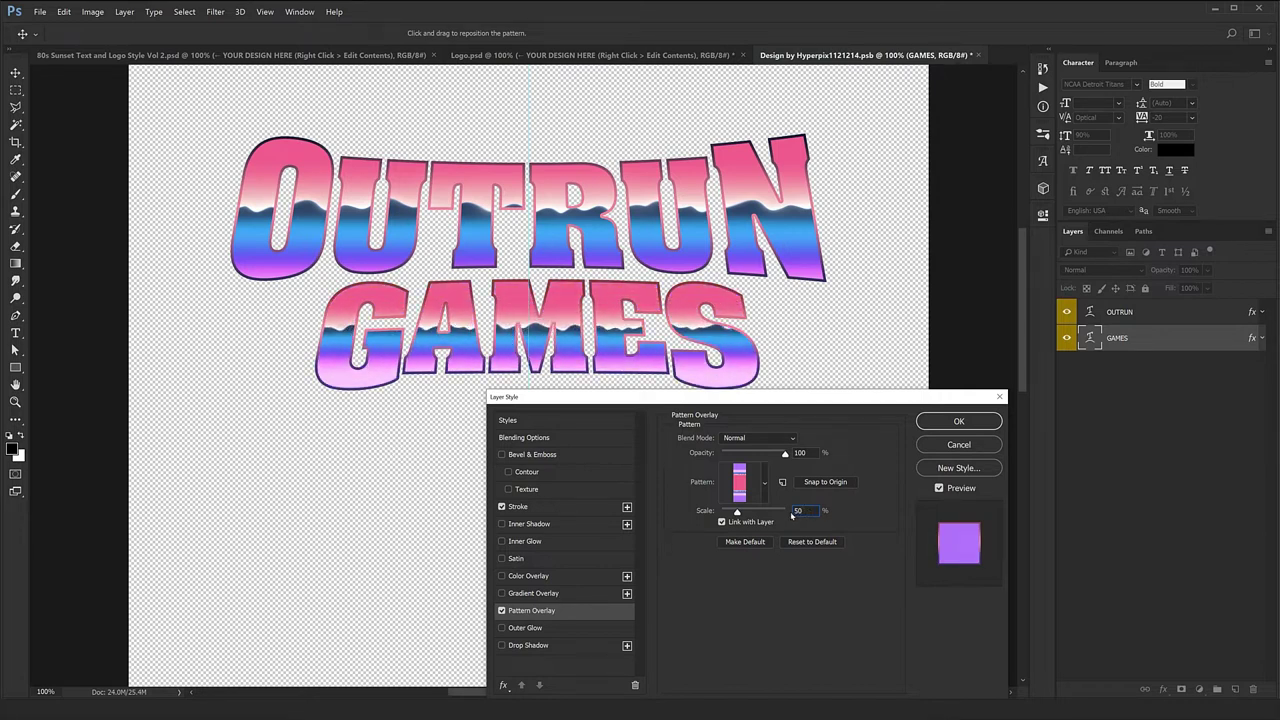
{"action": "left_click_drag", "start_coordinate": [770, 390], "coordinate": [757, 374]}
{"action": "left_click", "coordinate": [958, 444]}
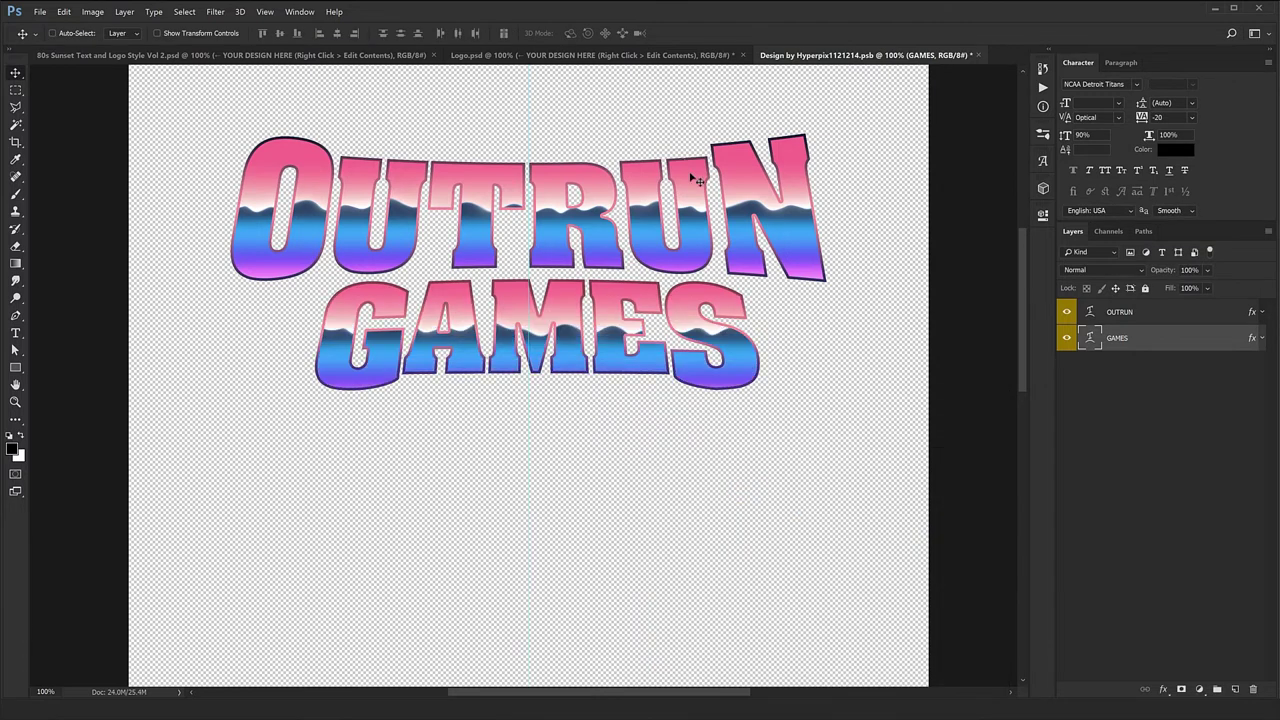
Close the Design by Hyperpix smart object document and save its changes into the main template
{"action": "key", "text": "ctrl+w"}
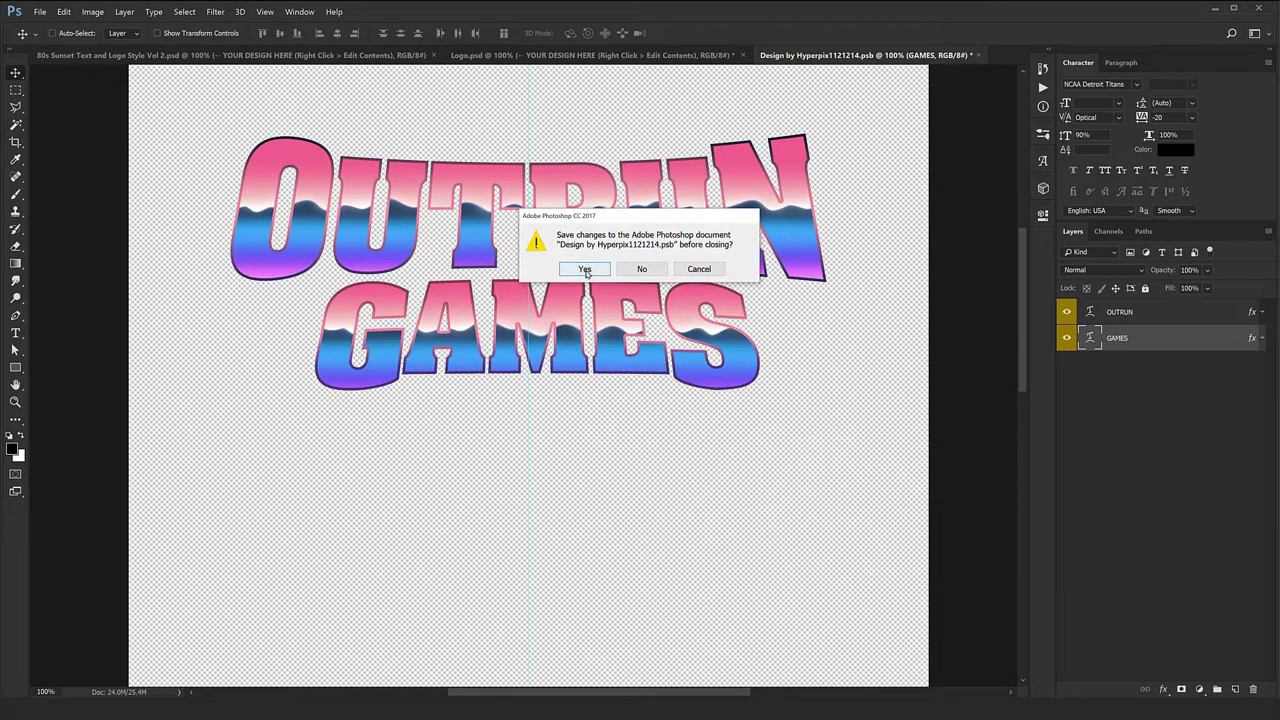
{"action": "left_click", "coordinate": [585, 270]}
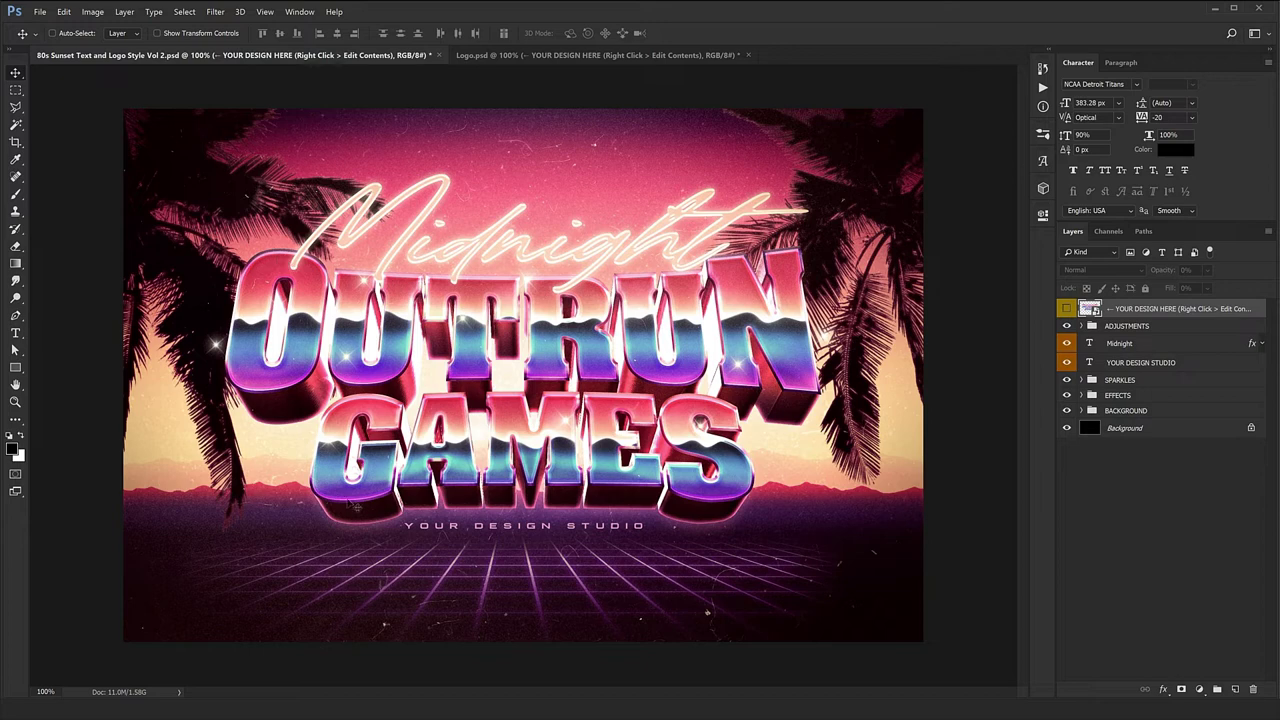
Expand the EFFECTS group and hide its EXTRUSION group to remove the 3D depth from the lettering
{"action": "left_click", "coordinate": [1090, 398]}
{"action": "left_click", "coordinate": [1082, 395]}
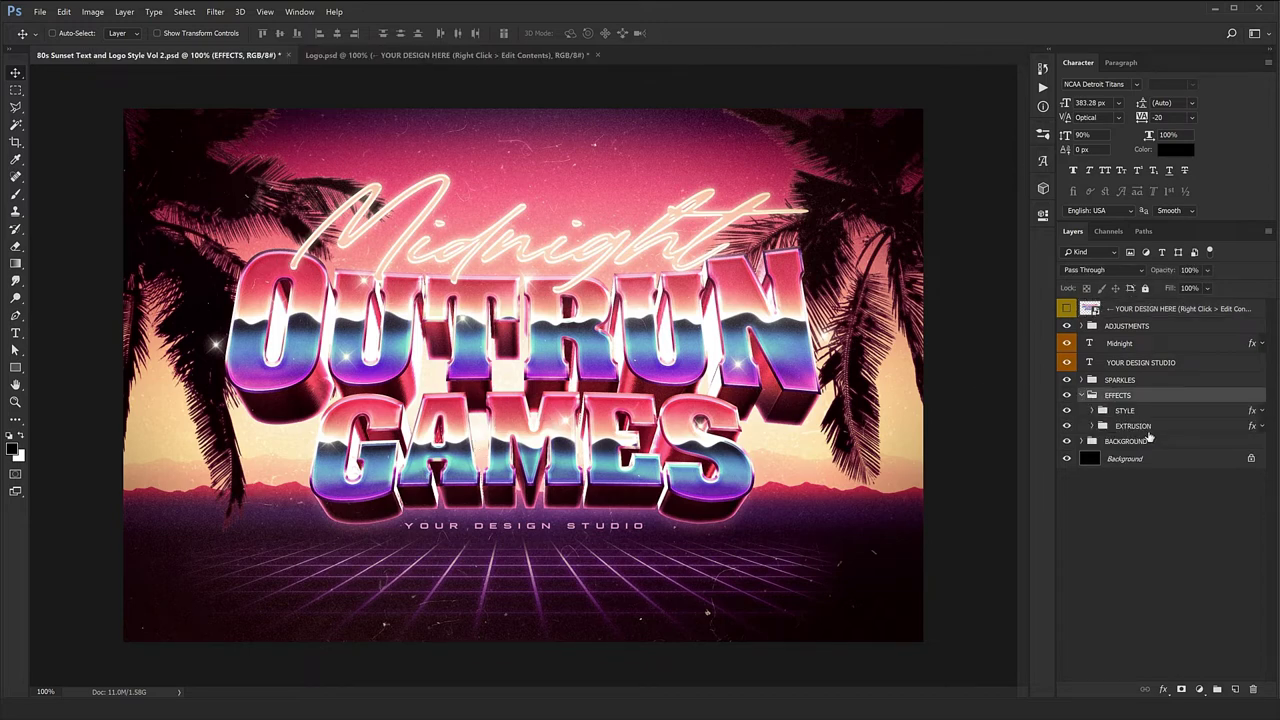
{"action": "left_click", "coordinate": [1145, 428]}
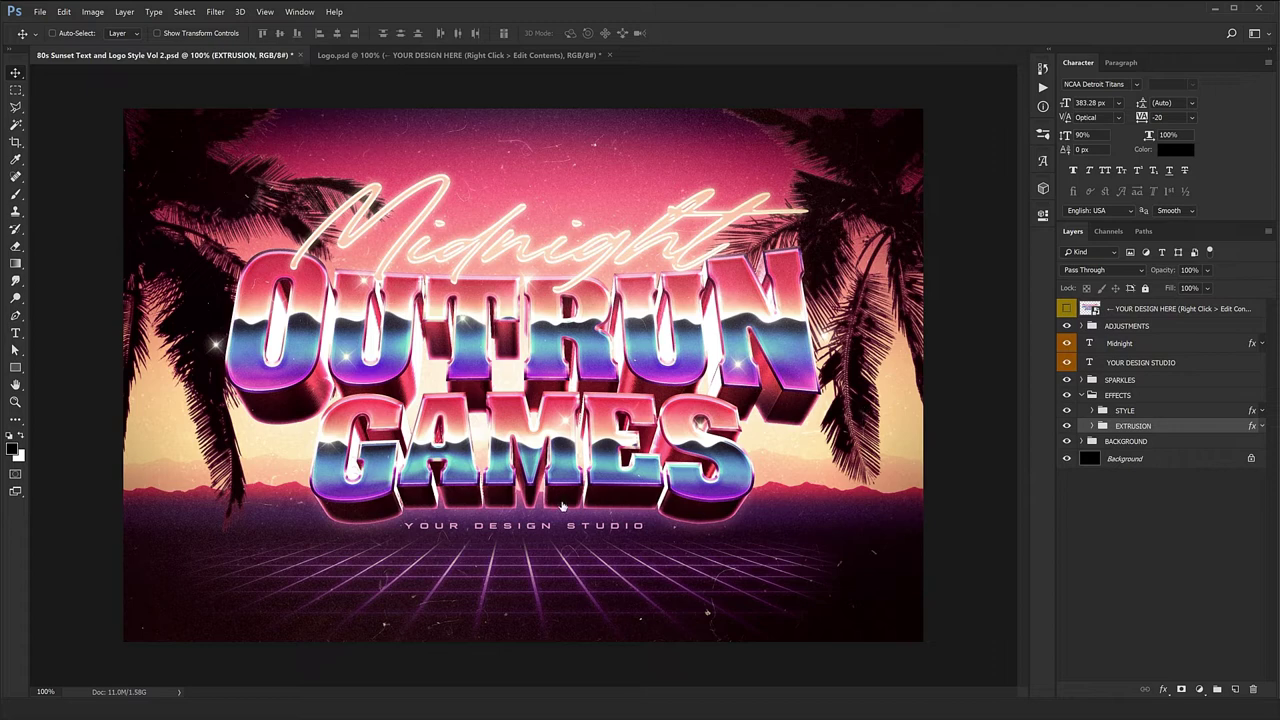
{"action": "left_click", "coordinate": [1067, 427]}
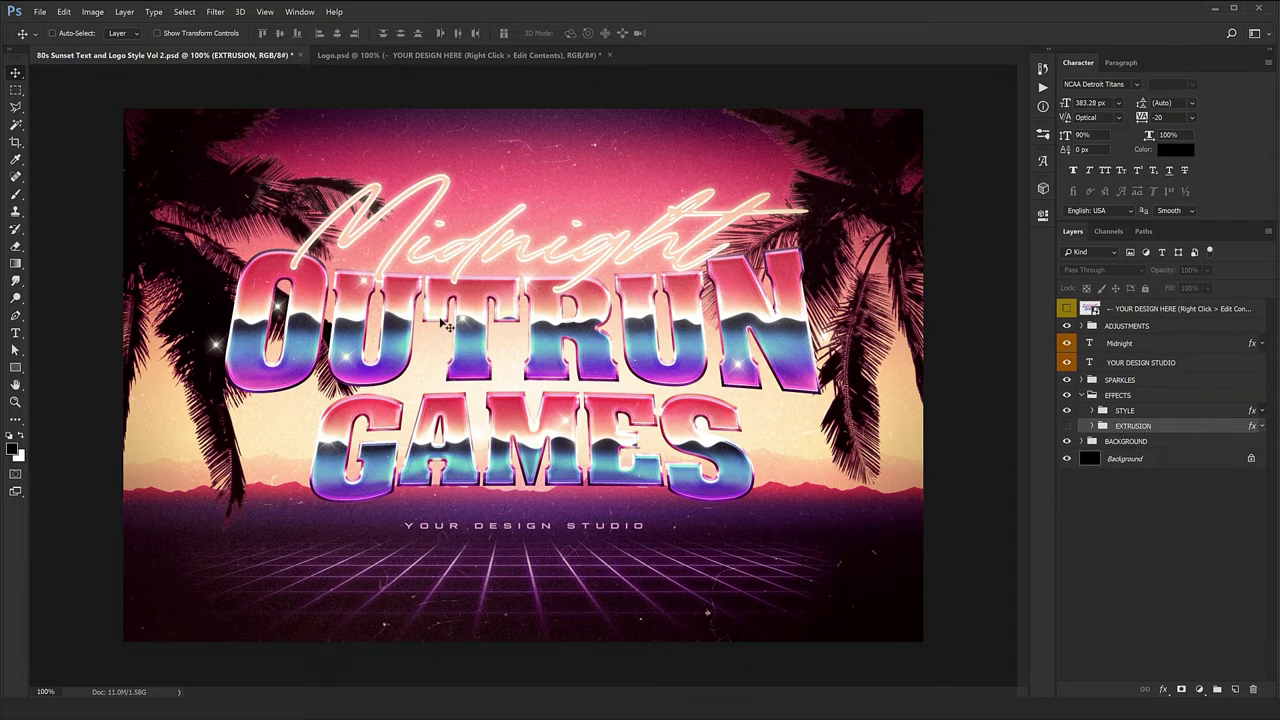
Open the ADJUSTMENTS group and compare the artwork with COLOR / BRIGHTNESS / CONTRAST hidden and shown
{"action": "left_click", "coordinate": [1158, 345]}
{"action": "left_click", "coordinate": [1083, 326]}
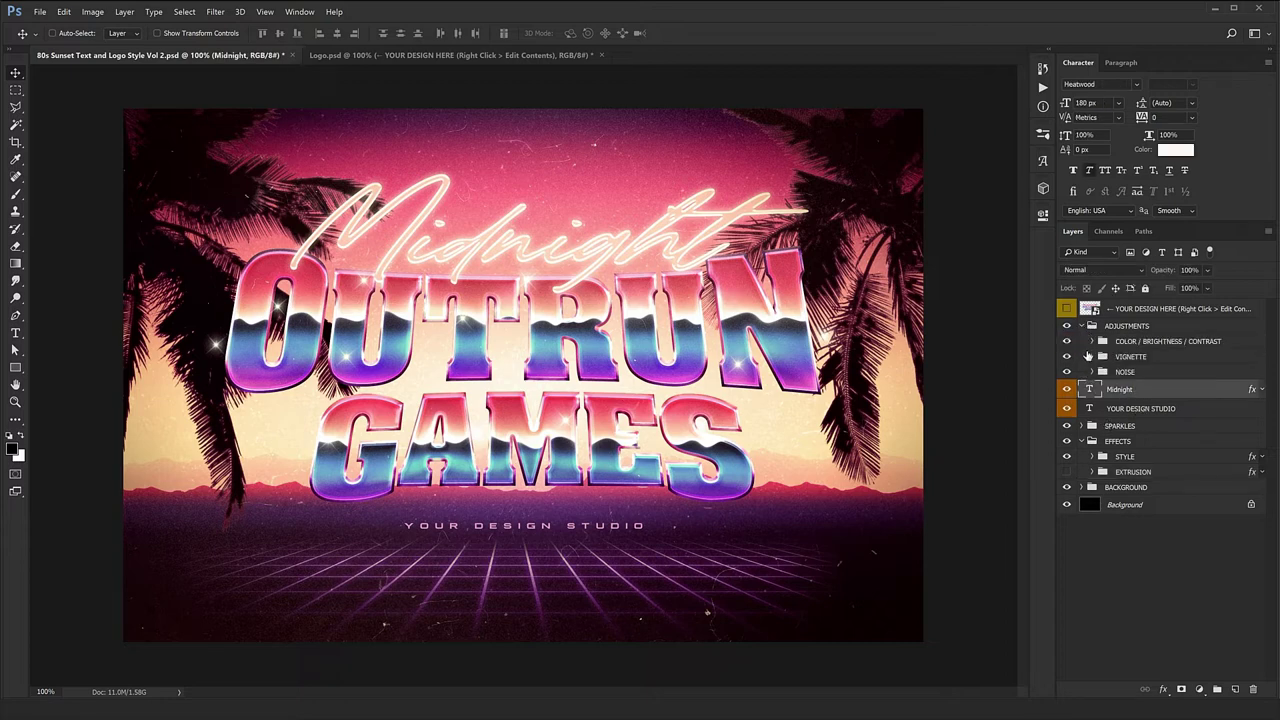
{"action": "left_click", "coordinate": [1093, 372]}
{"action": "left_click", "coordinate": [1094, 372]}
{"action": "left_click", "coordinate": [1067, 342]}
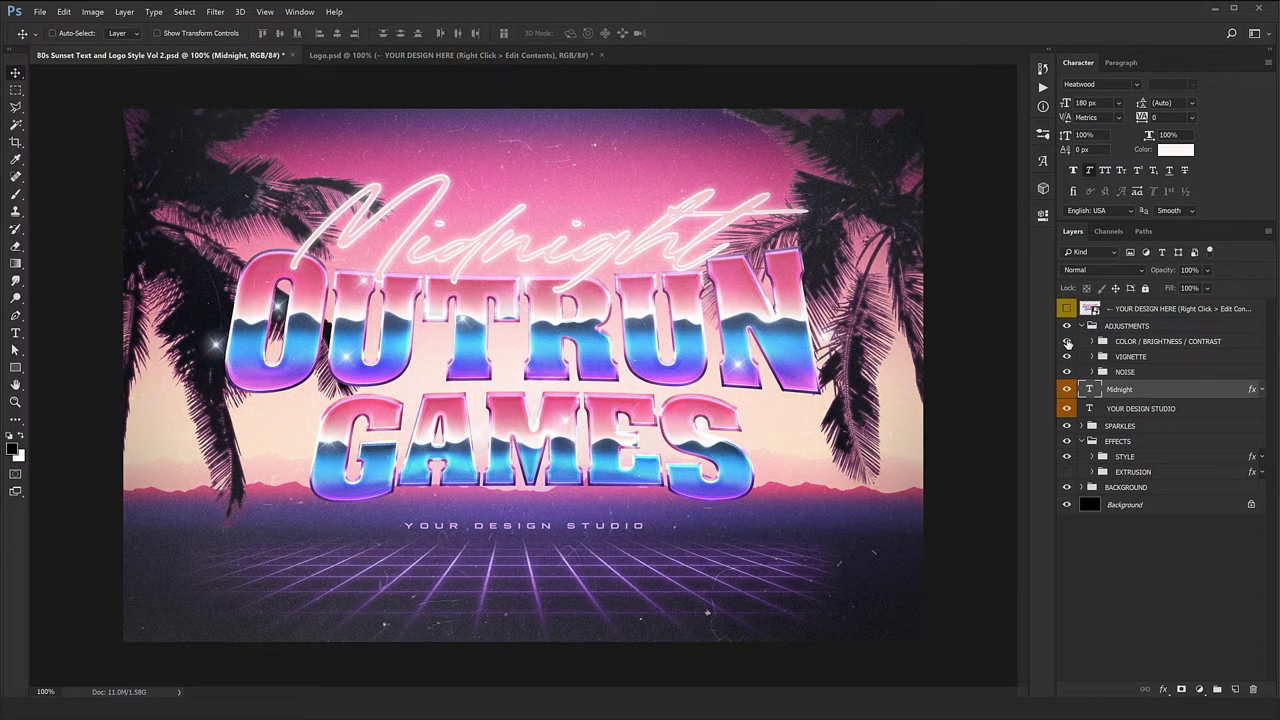
{"action": "key", "text": "ctrl+z"}
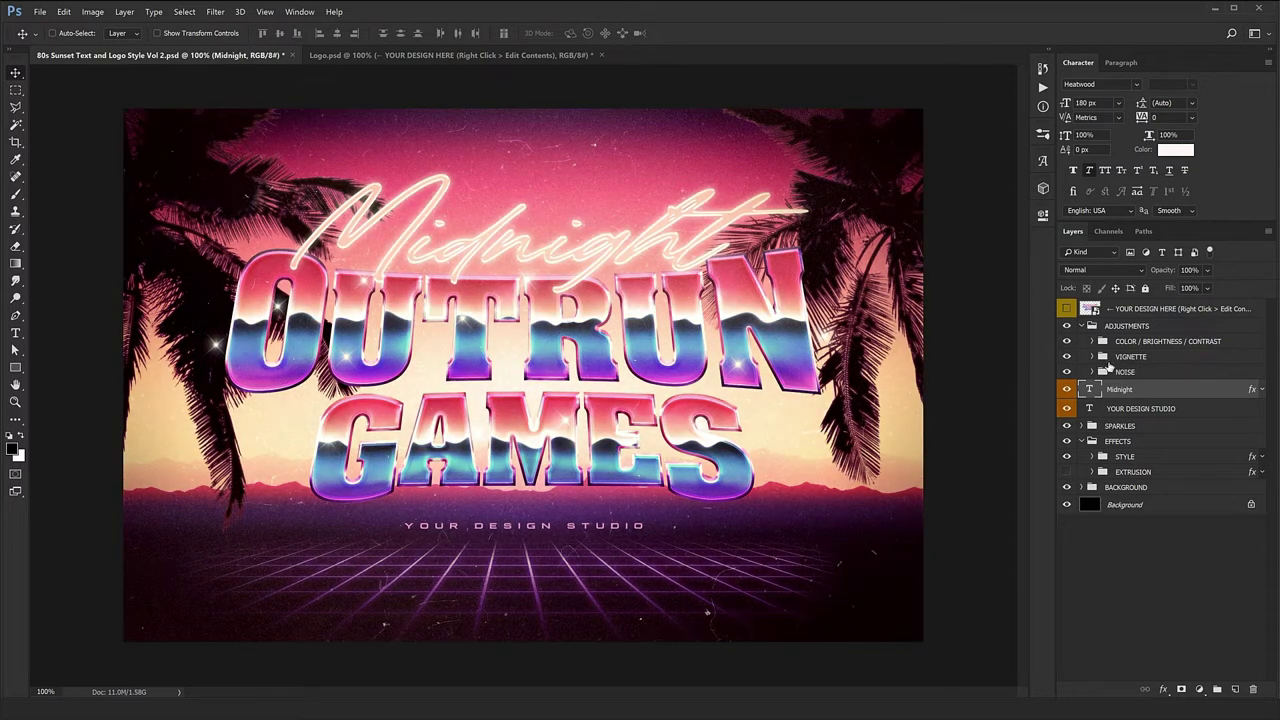
Check the VIGNETTE group's contents and compare the artwork with the vignette hidden and shown
{"action": "left_click", "coordinate": [1092, 357]}
{"action": "left_click", "coordinate": [1092, 357]}
{"action": "left_click", "coordinate": [1067, 357]}
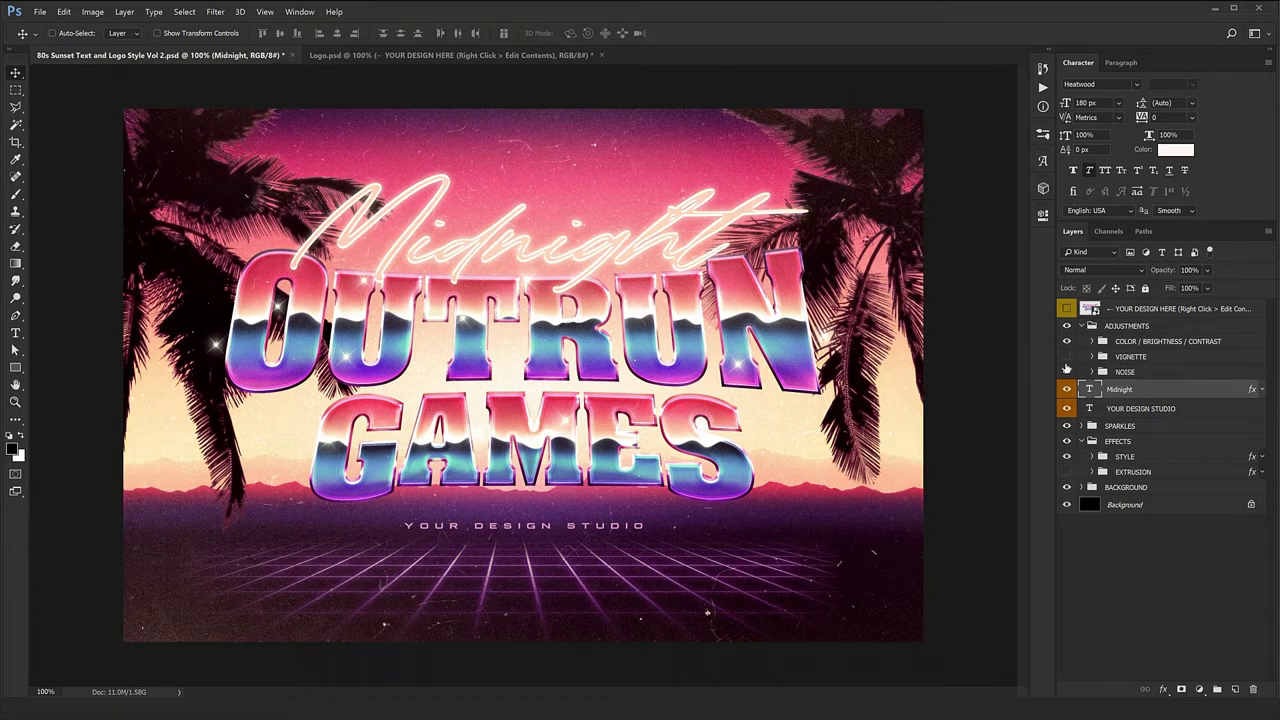
{"action": "left_click", "coordinate": [1067, 357]}
Examine the NOISE group's effect on the lettering by hiding and showing it, and collapse the adjustment groups
{"action": "key", "text": "ctrl+plus"}
{"action": "key", "text": "ctrl+plus"}
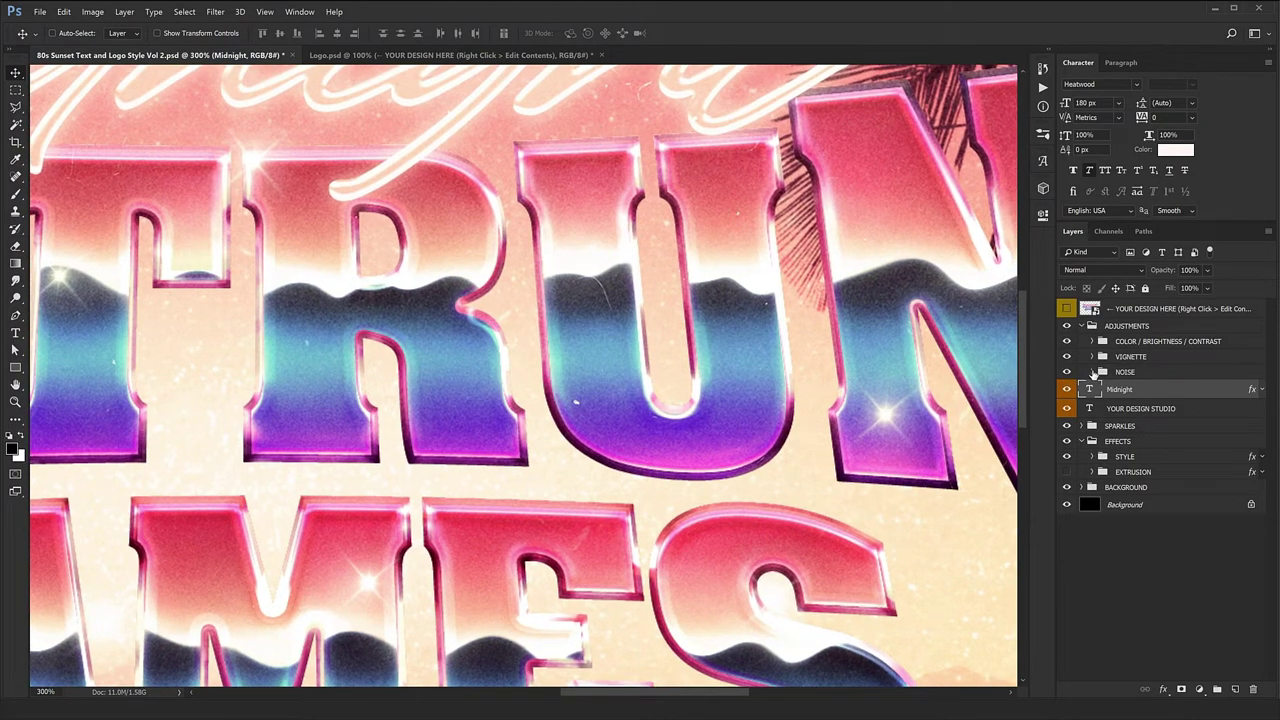
{"action": "left_click", "coordinate": [1092, 372]}
{"action": "left_click", "coordinate": [1066, 372]}
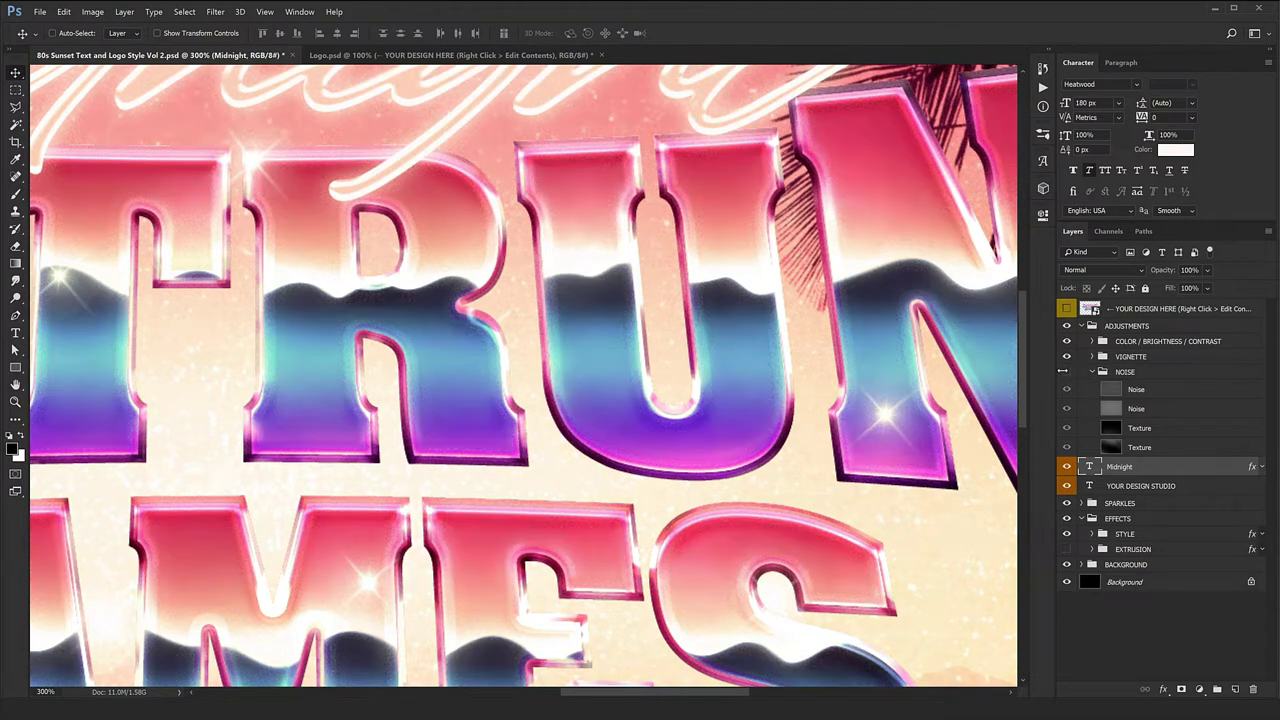
{"action": "scroll", "coordinate": [538, 333], "scroll_direction": "down", "scroll_amount": 5}
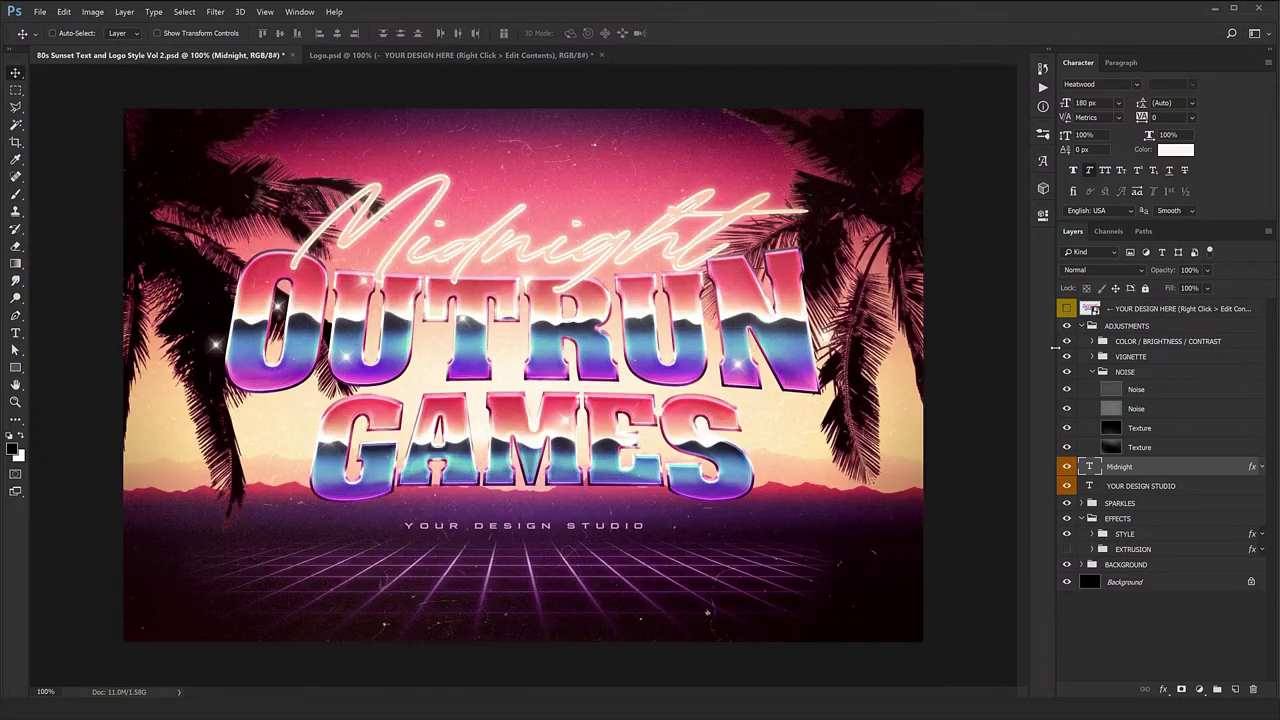
{"action": "left_click", "coordinate": [1090, 373]}
{"action": "left_click", "coordinate": [1091, 372]}
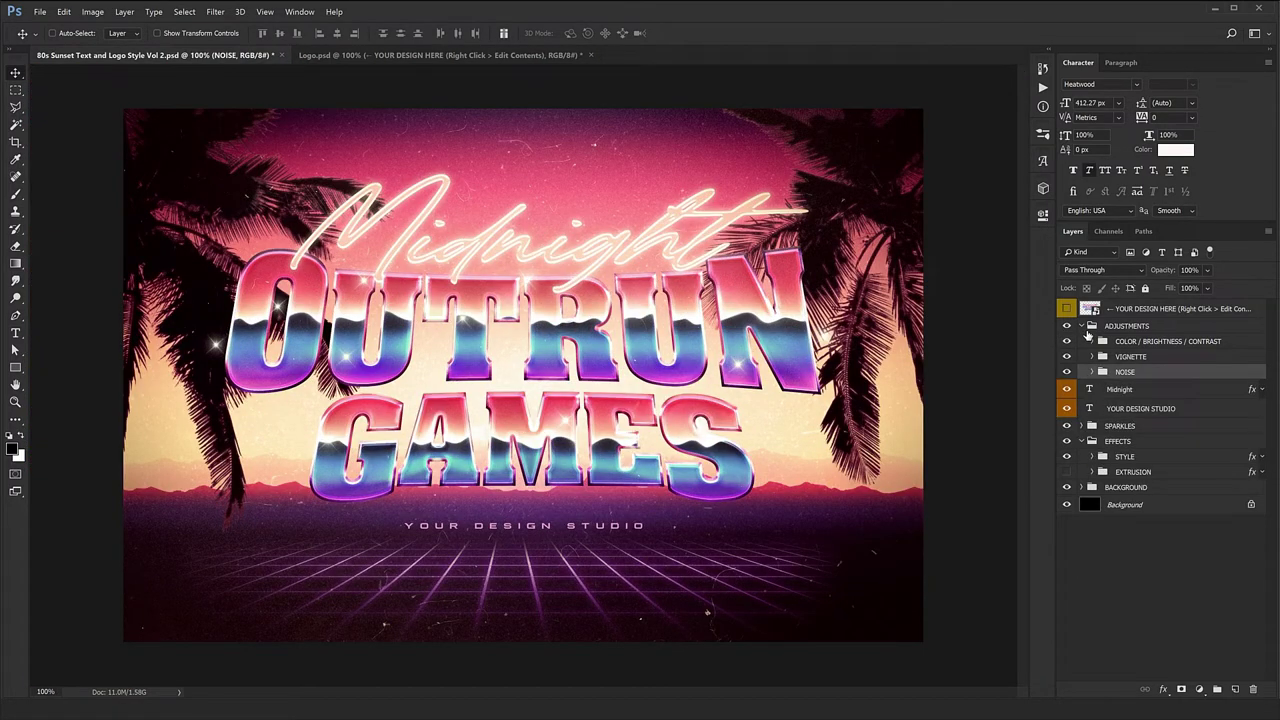
{"action": "left_click", "coordinate": [1086, 330]}
{"action": "left_click", "coordinate": [1091, 328]}
Replace the Midnight script text with Nostalgia and shift it slightly to the right above OUTRUN
{"action": "left_click", "coordinate": [1104, 343]}
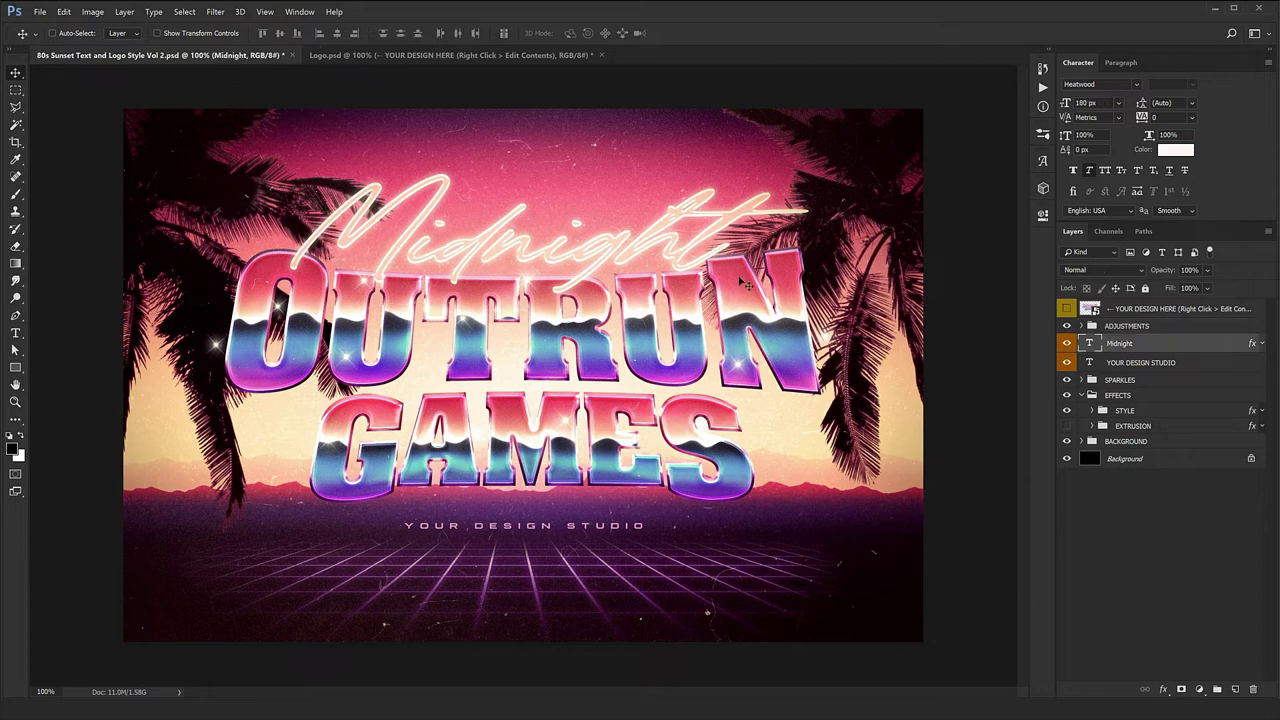
{"action": "double_click", "coordinate": [1093, 343]}
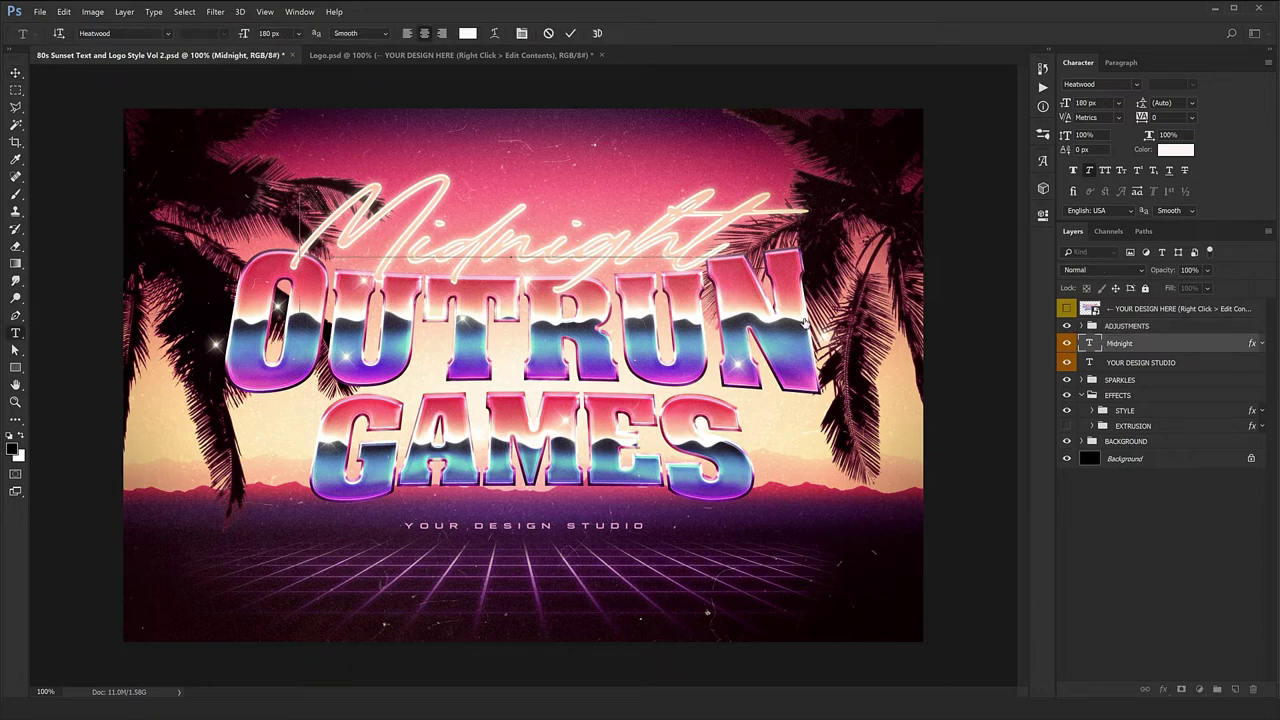
{"action": "type", "text": "N"}
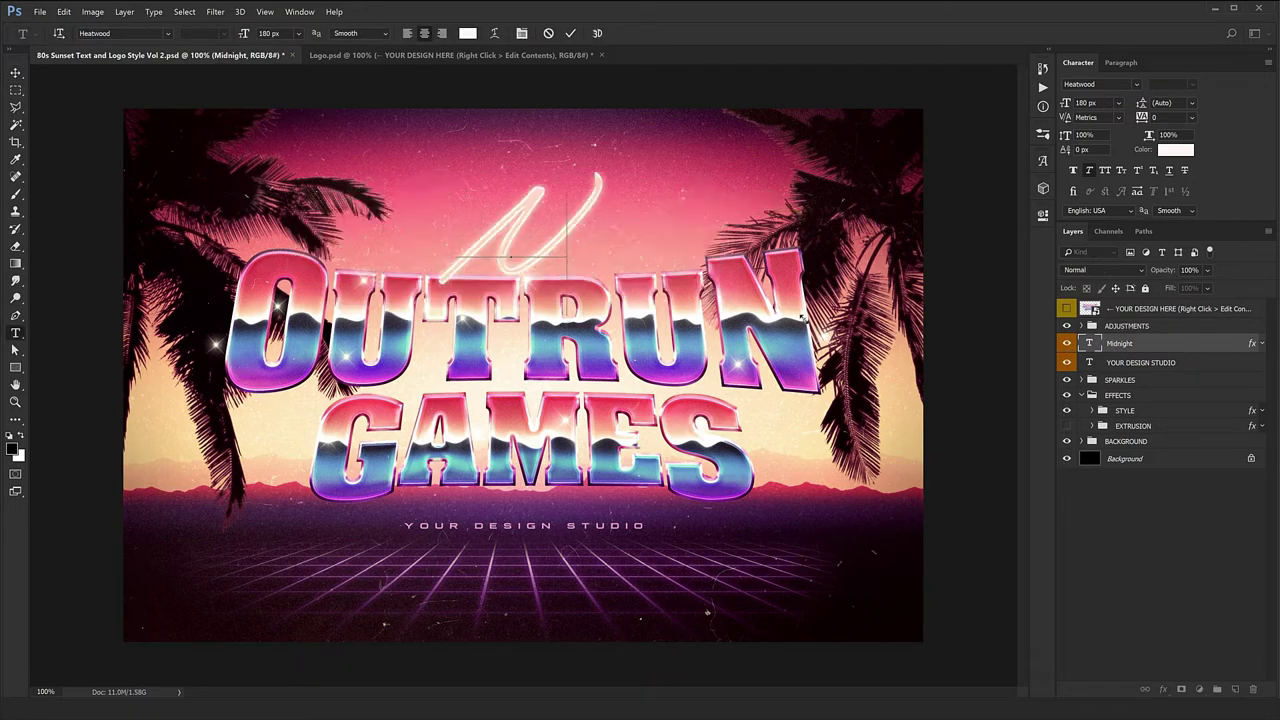
{"action": "type", "text": "ostal"}
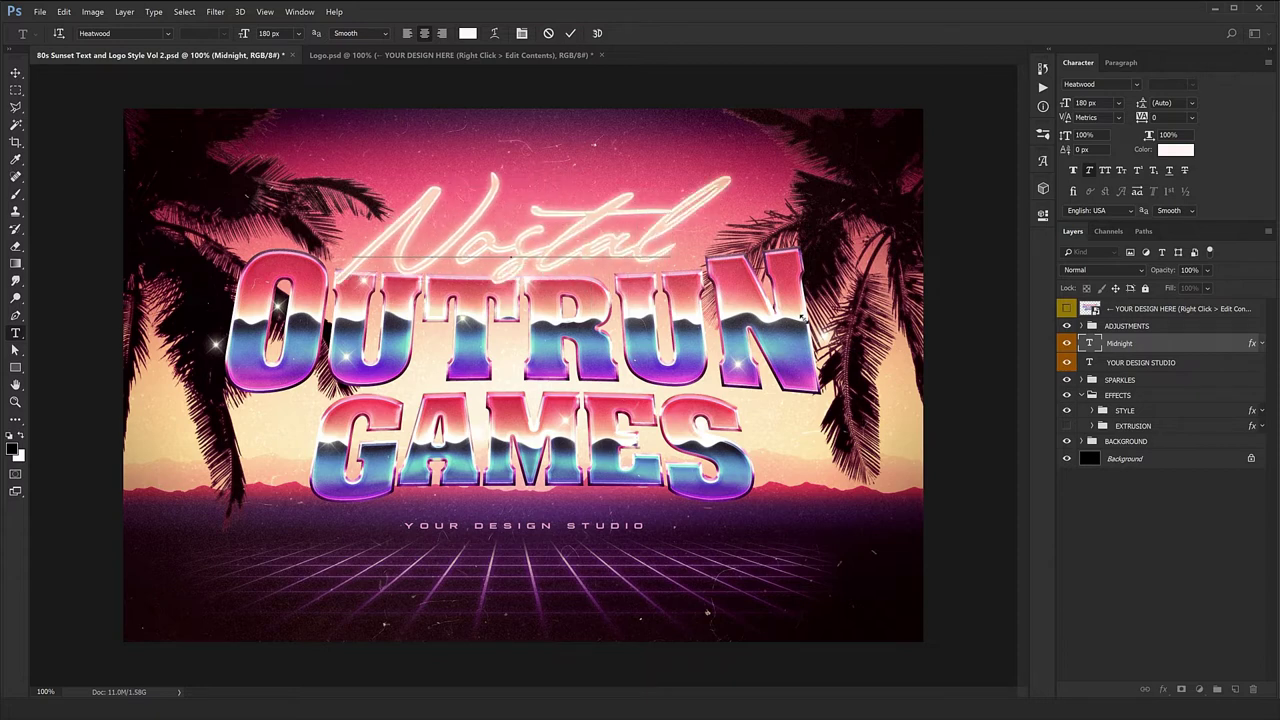
{"action": "type", "text": "gia"}
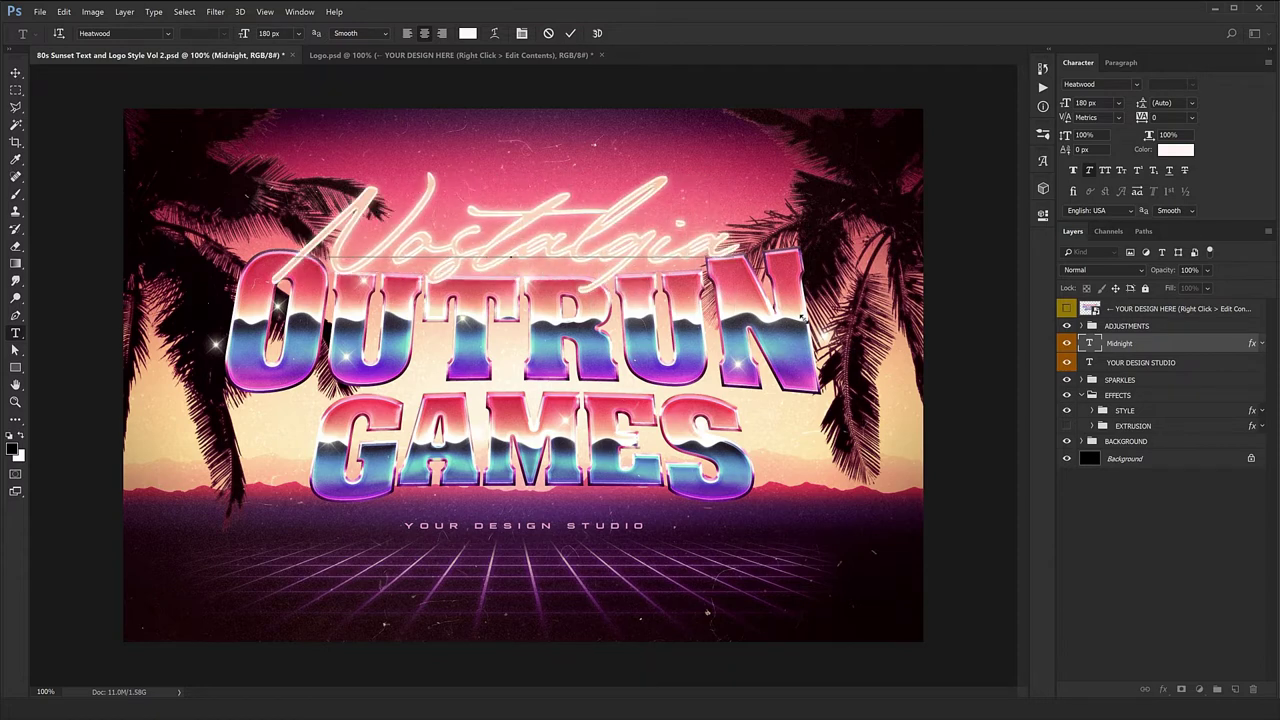
{"action": "key", "text": "ctrl+Return"}
{"action": "key", "text": "v"}
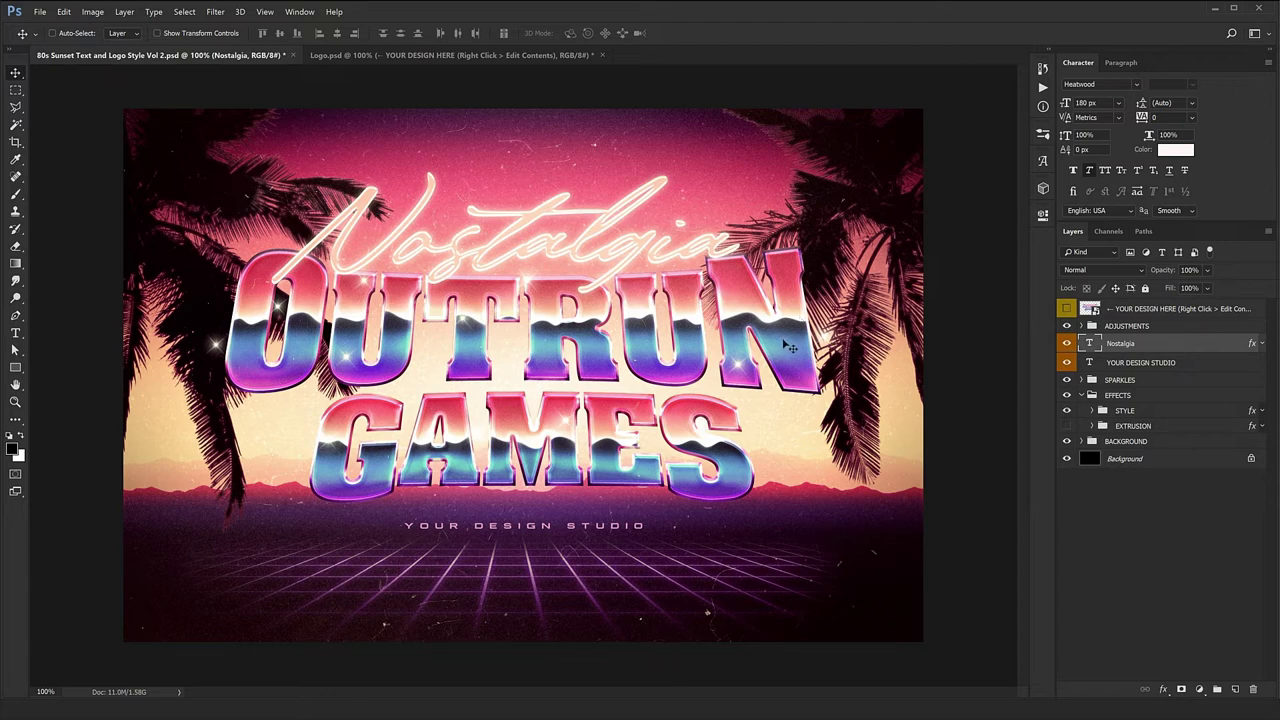
{"action": "left_click_drag", "start_coordinate": [686, 286], "coordinate": [689, 282]}
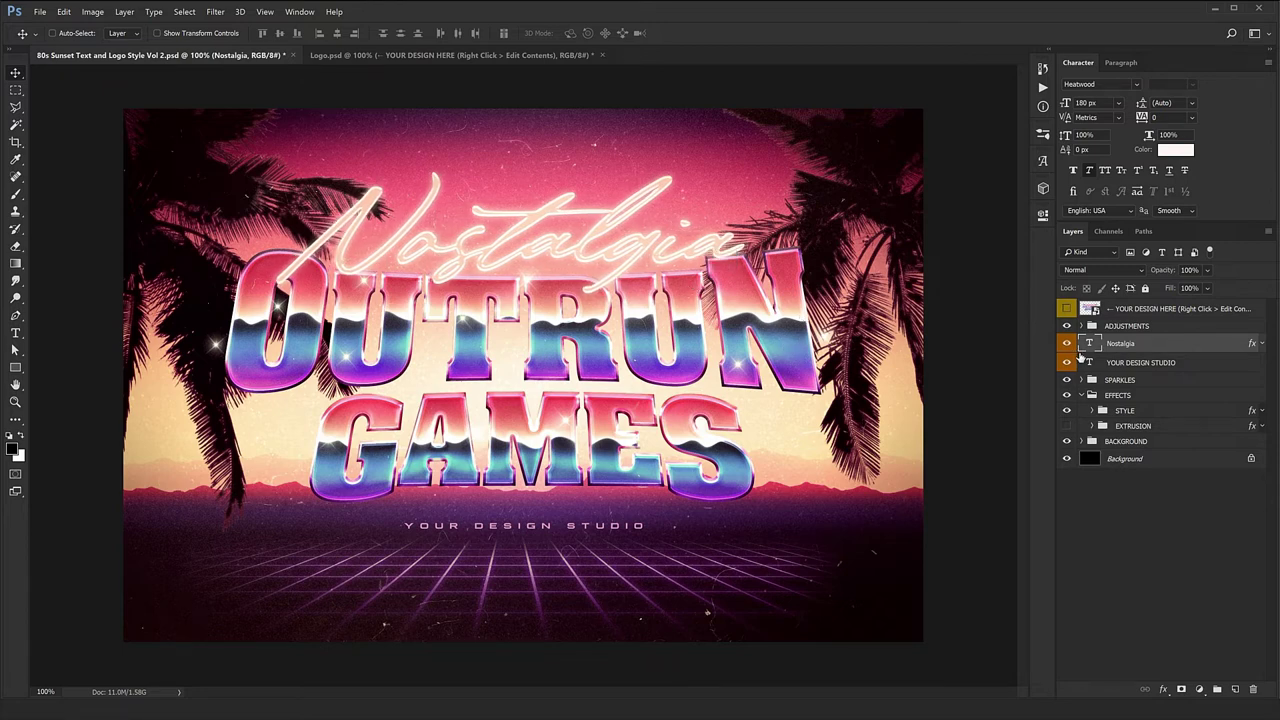
{"action": "left_click", "coordinate": [1125, 364]}
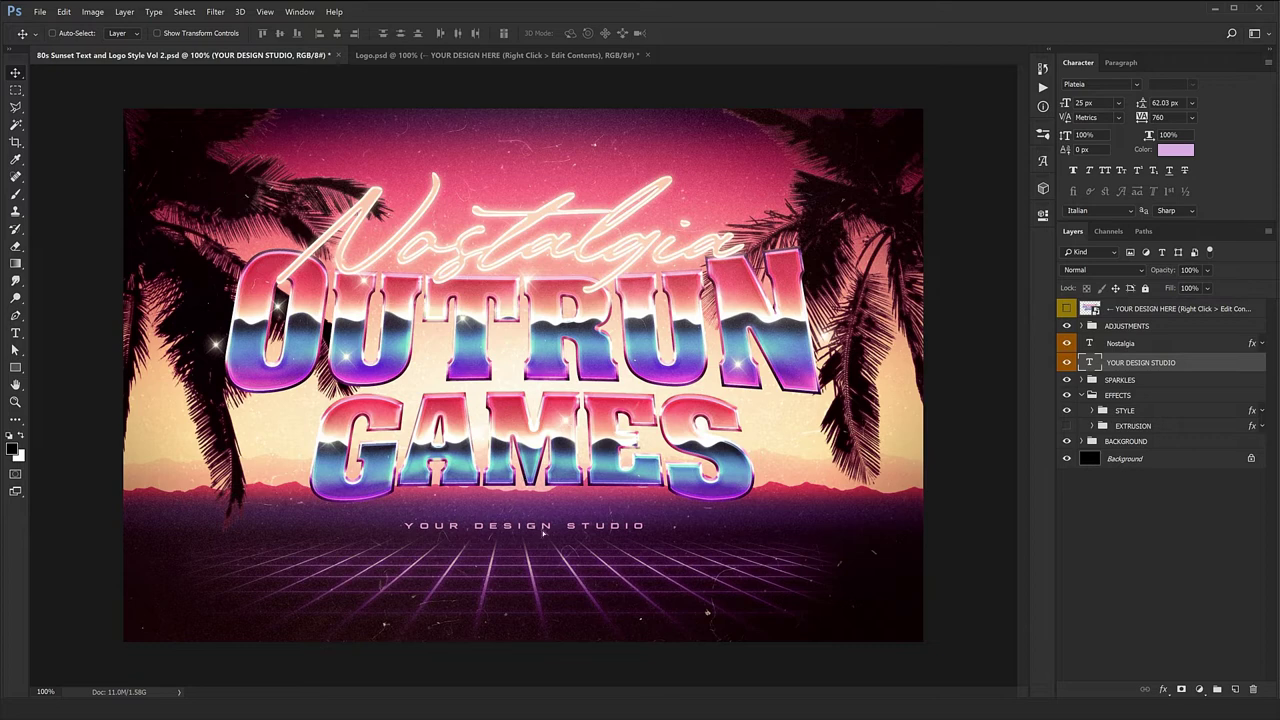
{"action": "left_click_drag", "start_coordinate": [538, 542], "coordinate": [538, 542]}
Expand the SPARKLES group and reposition the first sparkle around the O of OUTRUN
{"action": "left_click", "coordinate": [1081, 381]}
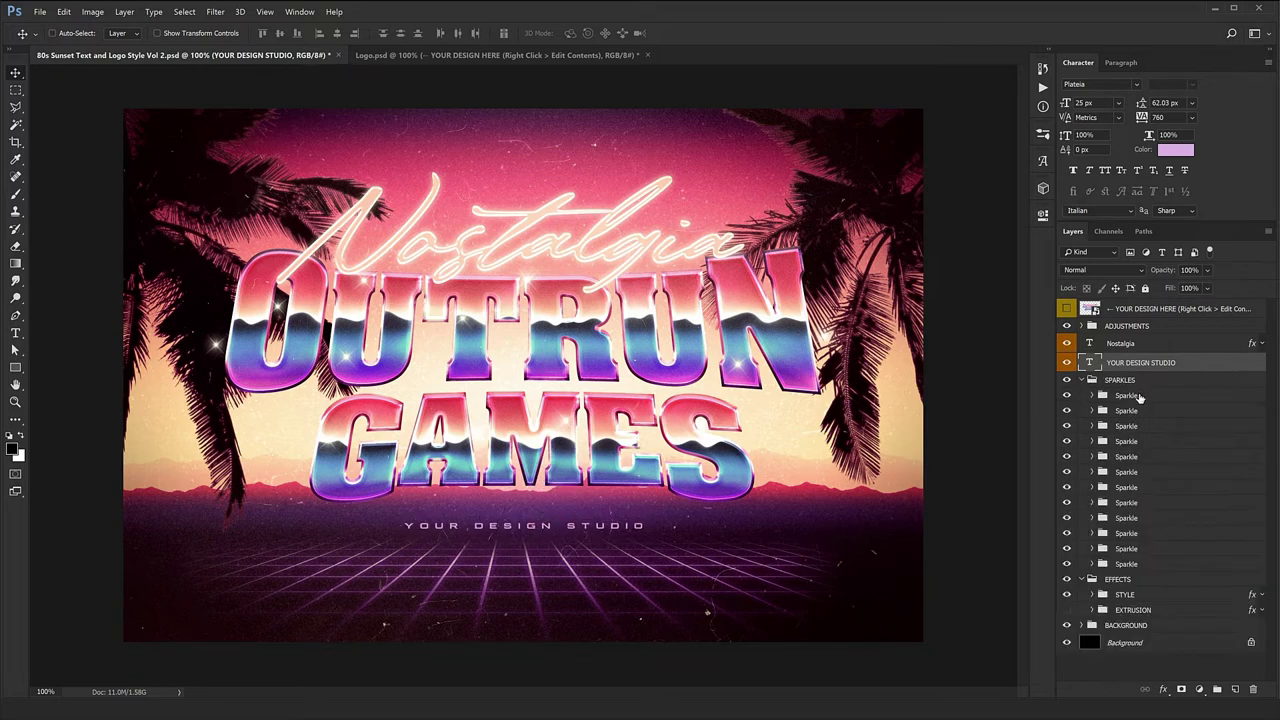
{"action": "left_click", "coordinate": [1130, 396]}
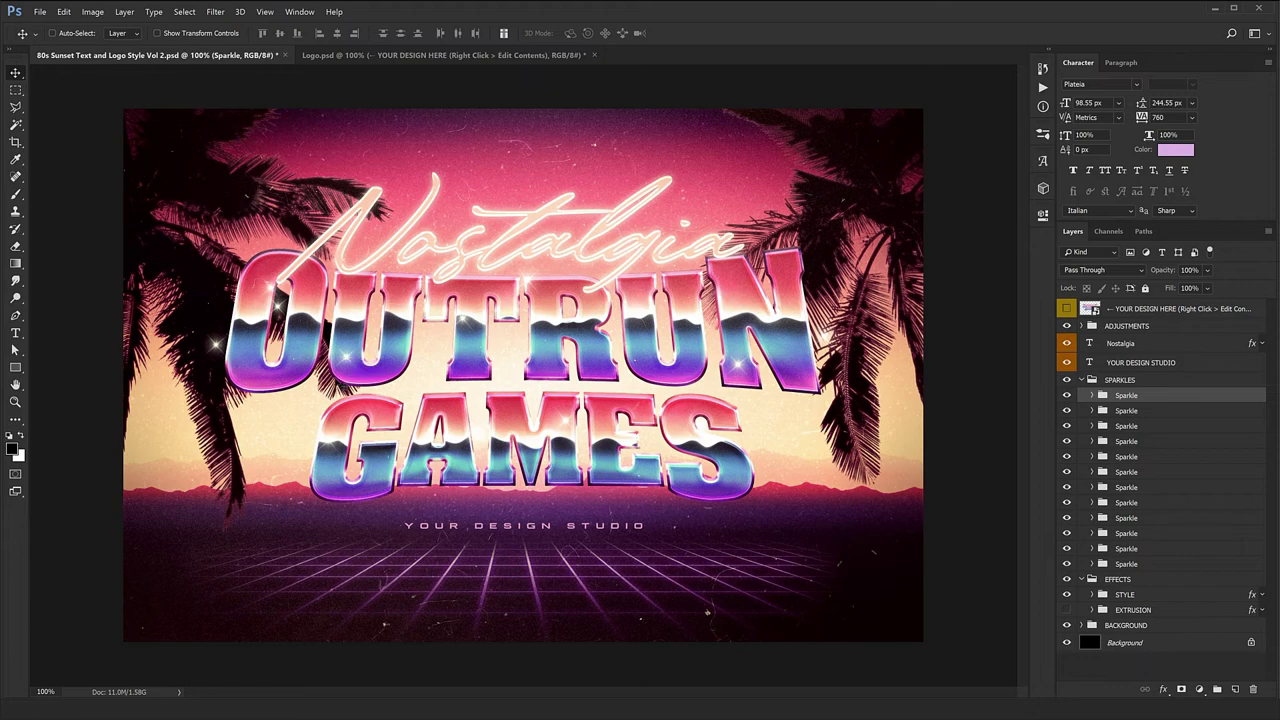
{"action": "key", "text": "ctrl+plus"}
{"action": "left_click_drag", "start_coordinate": [268, 285], "coordinate": [355, 460]}
{"action": "left_click_drag", "start_coordinate": [360, 515], "coordinate": [314, 447]}
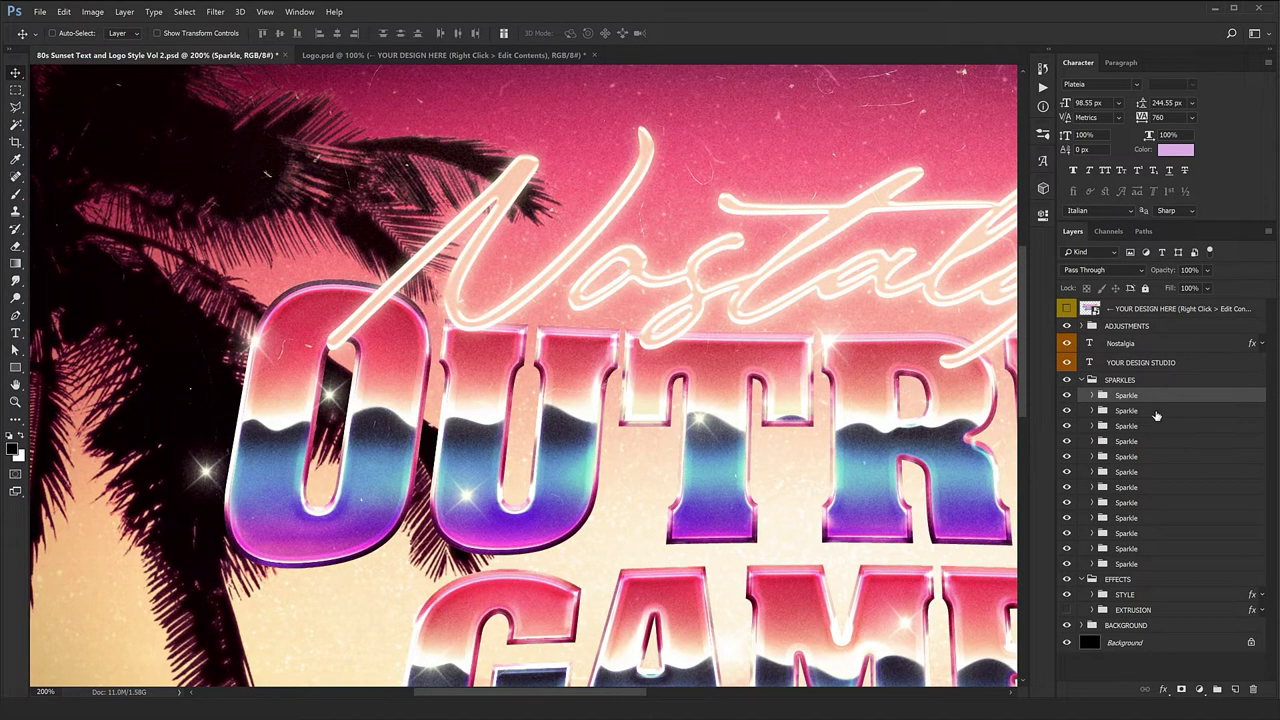
Go through the second to fifth Sparkle groups, repositioning their sparkles on the OUTRUN GAMES lettering
{"action": "left_click", "coordinate": [1126, 410]}
{"action": "left_click_drag", "start_coordinate": [418, 376], "coordinate": [725, 329]}
{"action": "key", "text": "ctrl+1"}
{"action": "left_click", "coordinate": [1126, 425]}
{"action": "left_click", "coordinate": [1127, 441]}
{"action": "left_click", "coordinate": [1127, 456]}
{"action": "left_click_drag", "start_coordinate": [495, 450], "coordinate": [535, 495]}
Reposition the sixth to ninth sparkles on the lettering, one Sparkle group at a time
{"action": "left_click", "coordinate": [1127, 471]}
{"action": "left_click_drag", "start_coordinate": [535, 539], "coordinate": [503, 596]}
{"action": "left_click", "coordinate": [1130, 489]}
{"action": "mouse_move", "coordinate": [702, 523]}
{"action": "left_mouse_down"}
{"action": "mouse_move", "coordinate": [714, 526]}
{"action": "mouse_move", "coordinate": [702, 522]}
{"action": "left_mouse_up"}
{"action": "left_click", "coordinate": [1140, 503]}
{"action": "left_click_drag", "start_coordinate": [614, 531], "coordinate": [652, 545]}
{"action": "left_click", "coordinate": [1148, 518]}
{"action": "left_click_drag", "start_coordinate": [525, 520], "coordinate": [568, 510]}
Reposition the last sparkles in the SPARKLES group, moving the eleventh and twelfth to new spots on the lettering
{"action": "left_click", "coordinate": [1118, 536]}
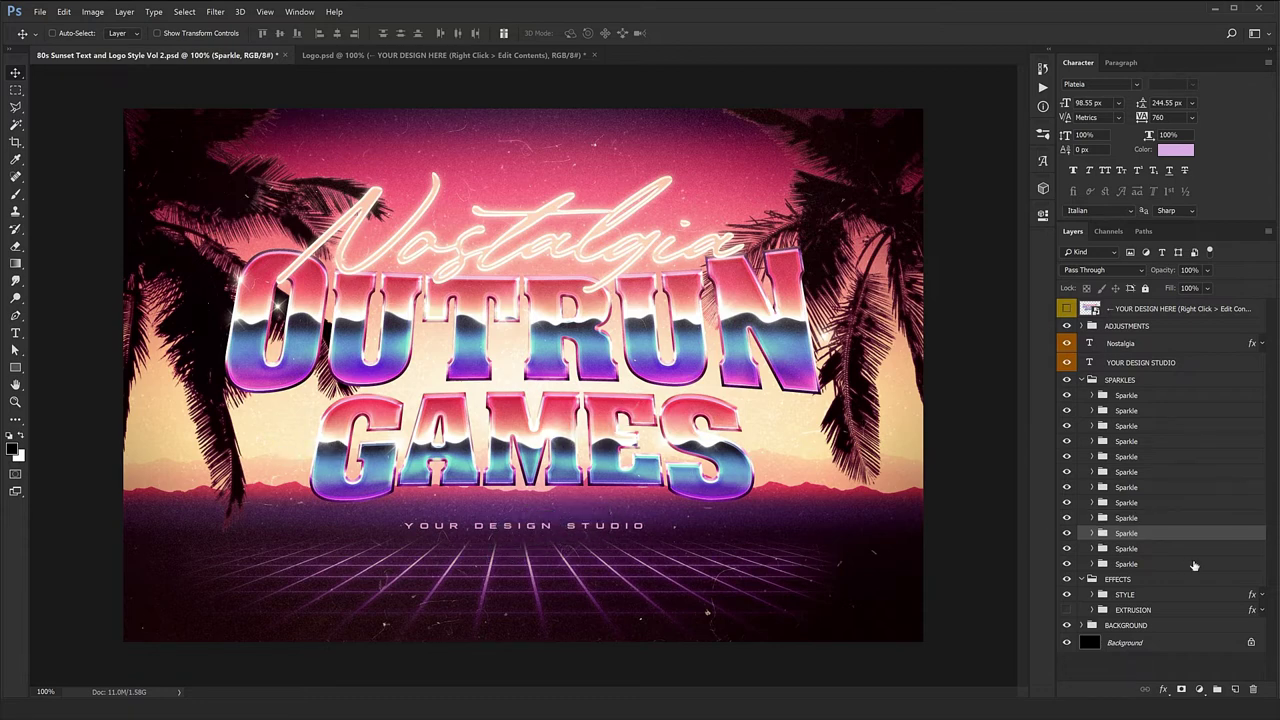
{"action": "left_click", "coordinate": [1150, 550]}
{"action": "left_click_drag", "start_coordinate": [620, 560], "coordinate": [705, 514]}
{"action": "left_click", "coordinate": [1150, 563]}
{"action": "mouse_move", "coordinate": [619, 532]}
{"action": "left_mouse_down"}
{"action": "mouse_move", "coordinate": [705, 514]}
{"action": "mouse_move", "coordinate": [581, 476]}
{"action": "mouse_move", "coordinate": [602, 514]}
{"action": "left_mouse_up"}
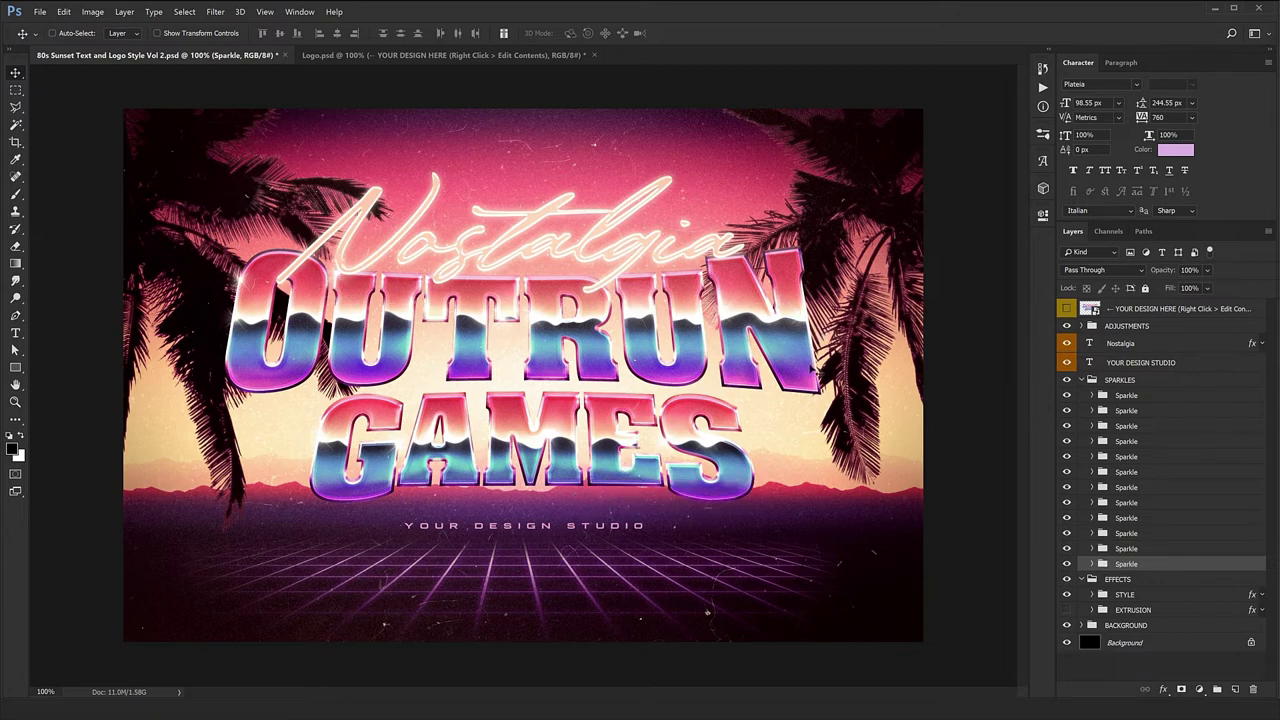
Duplicate the last Sparkle group twice for extra sparkles on the lettering, and collapse the SPARKLES group
{"action": "left_click_drag", "start_coordinate": [715, 262], "coordinate": [712, 555]}
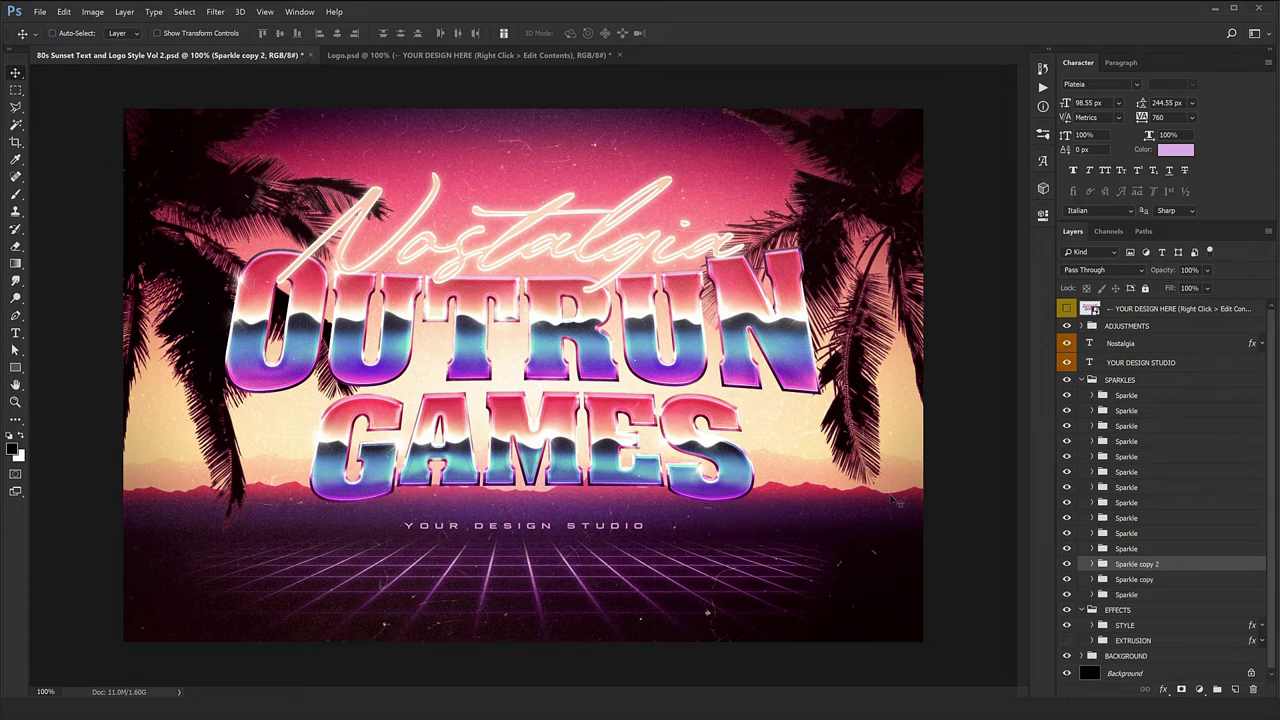
{"action": "left_click", "coordinate": [1100, 381]}
{"action": "left_click", "coordinate": [1082, 381]}
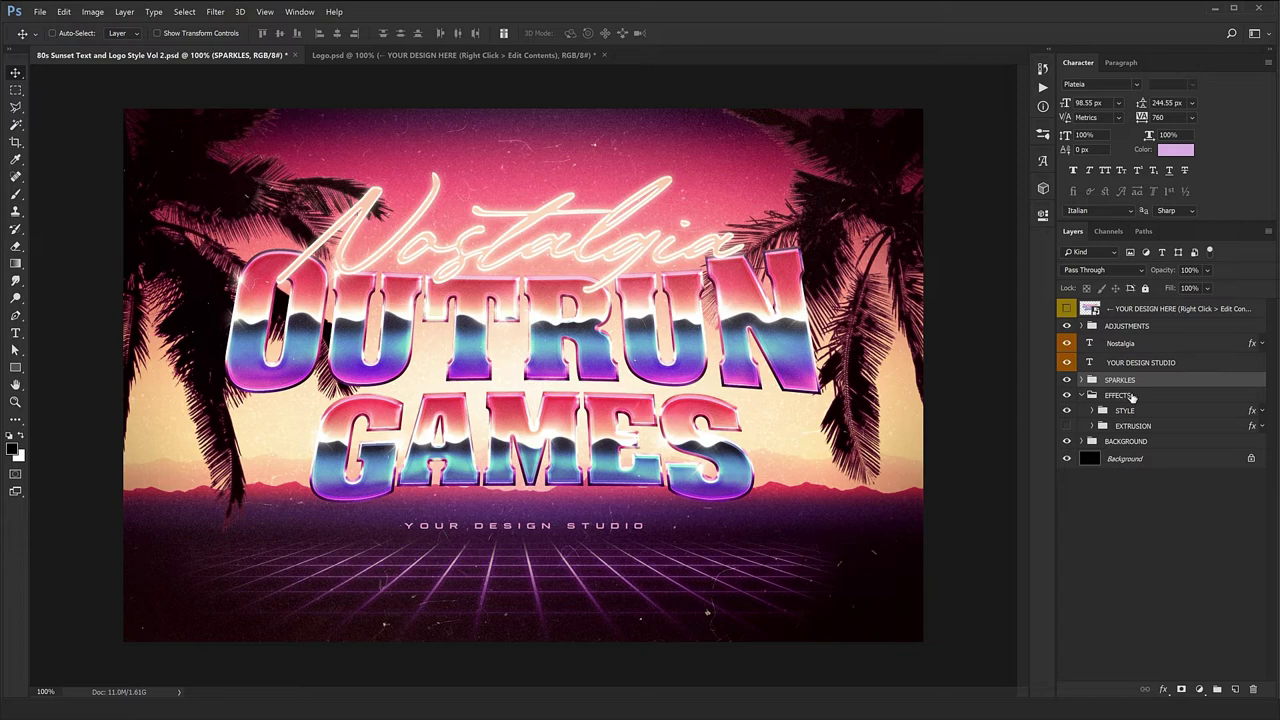
Expand the BACKGROUND group and inspect the Left and Right layers of PALM TREES, toggling the left palm's visibility
{"action": "left_click", "coordinate": [1128, 396]}
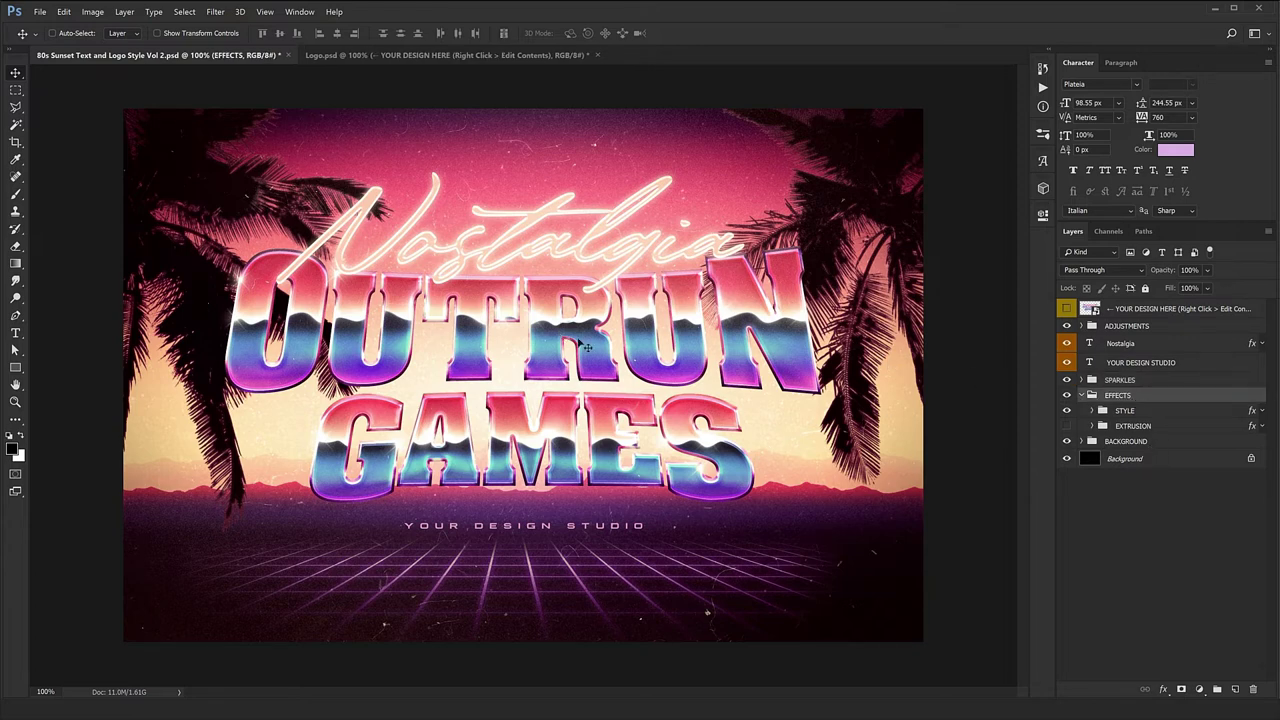
{"action": "left_click", "coordinate": [1089, 442]}
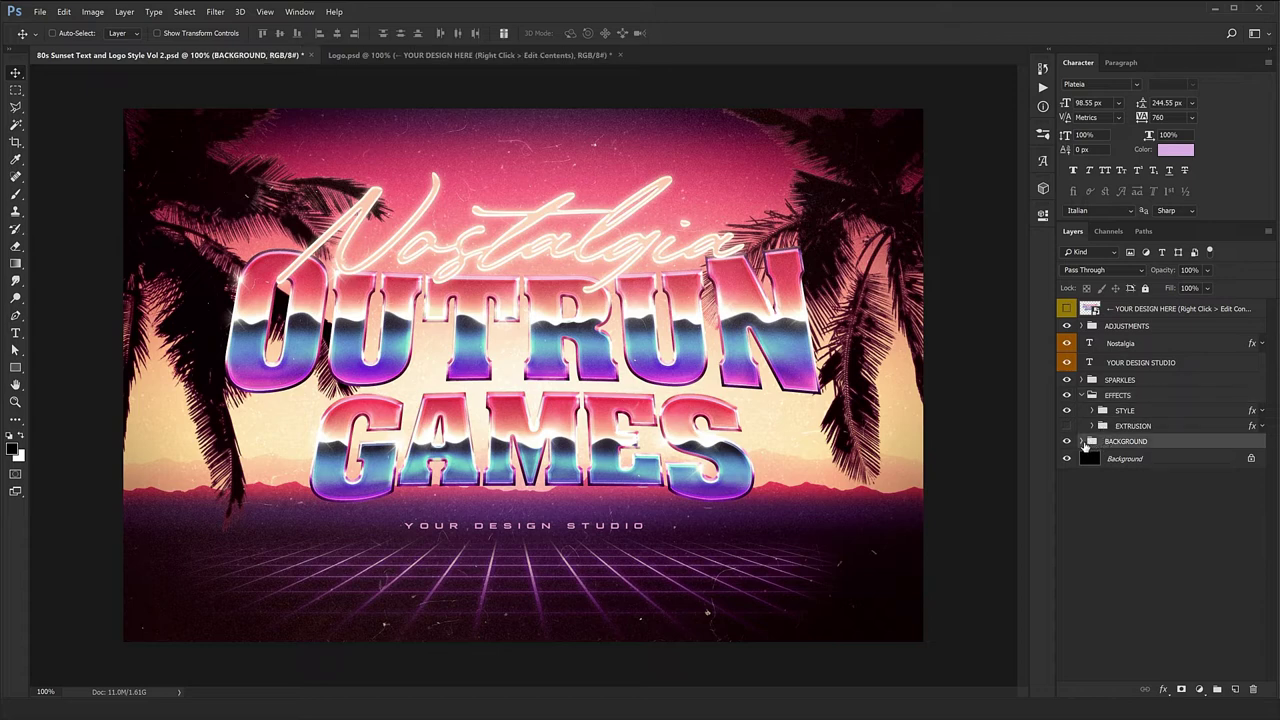
{"action": "left_click", "coordinate": [1083, 444]}
{"action": "left_click", "coordinate": [1133, 456]}
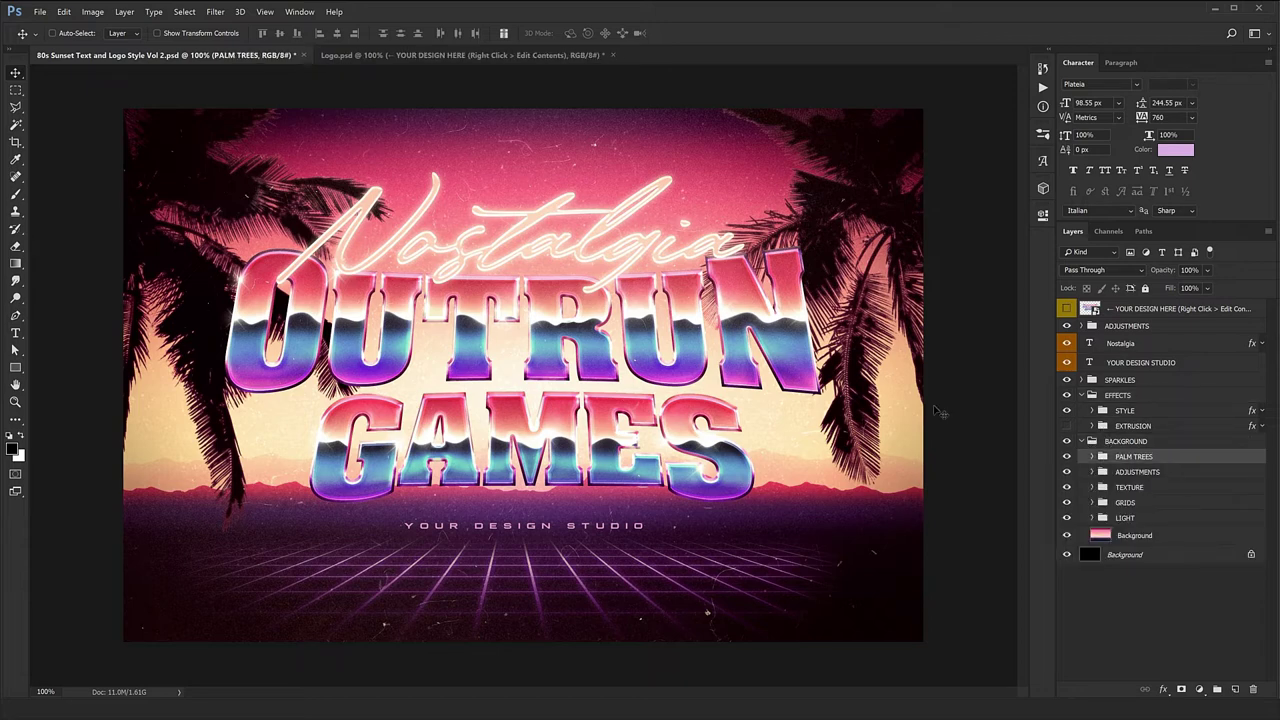
{"action": "left_click", "coordinate": [1123, 471]}
{"action": "left_click", "coordinate": [1089, 458]}
{"action": "left_click", "coordinate": [1093, 457]}
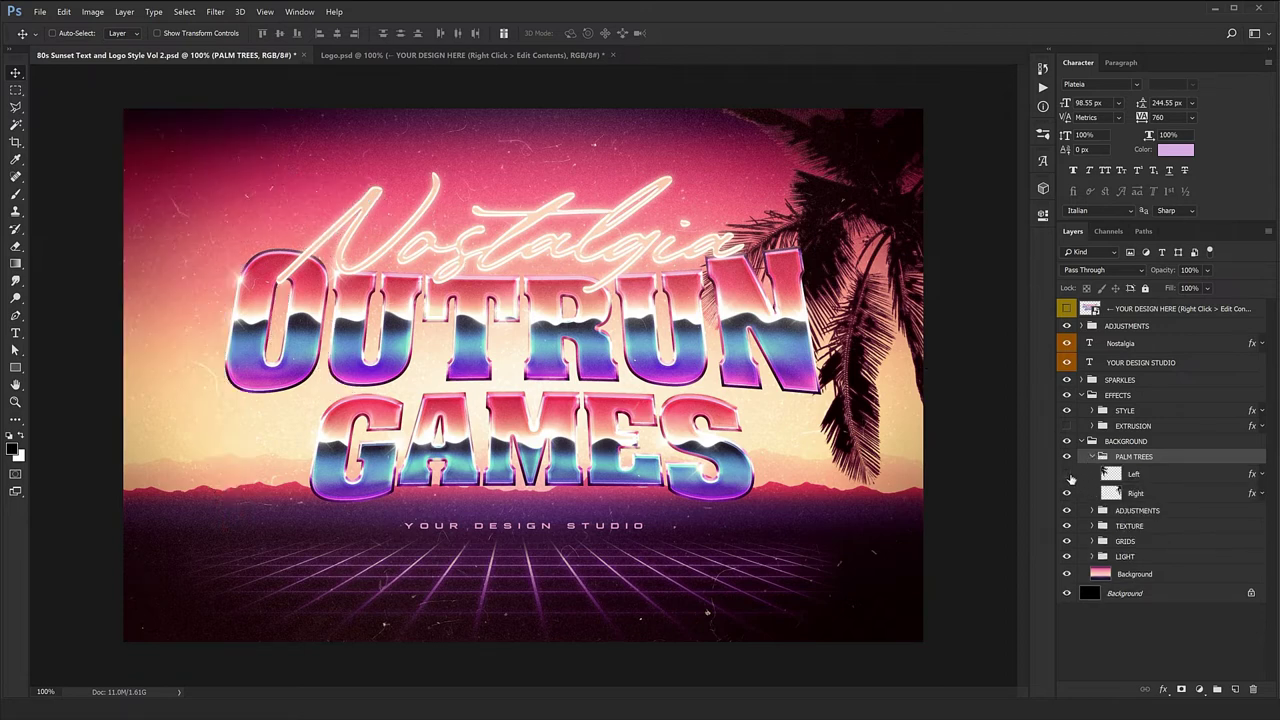
{"action": "left_click", "coordinate": [1142, 477]}
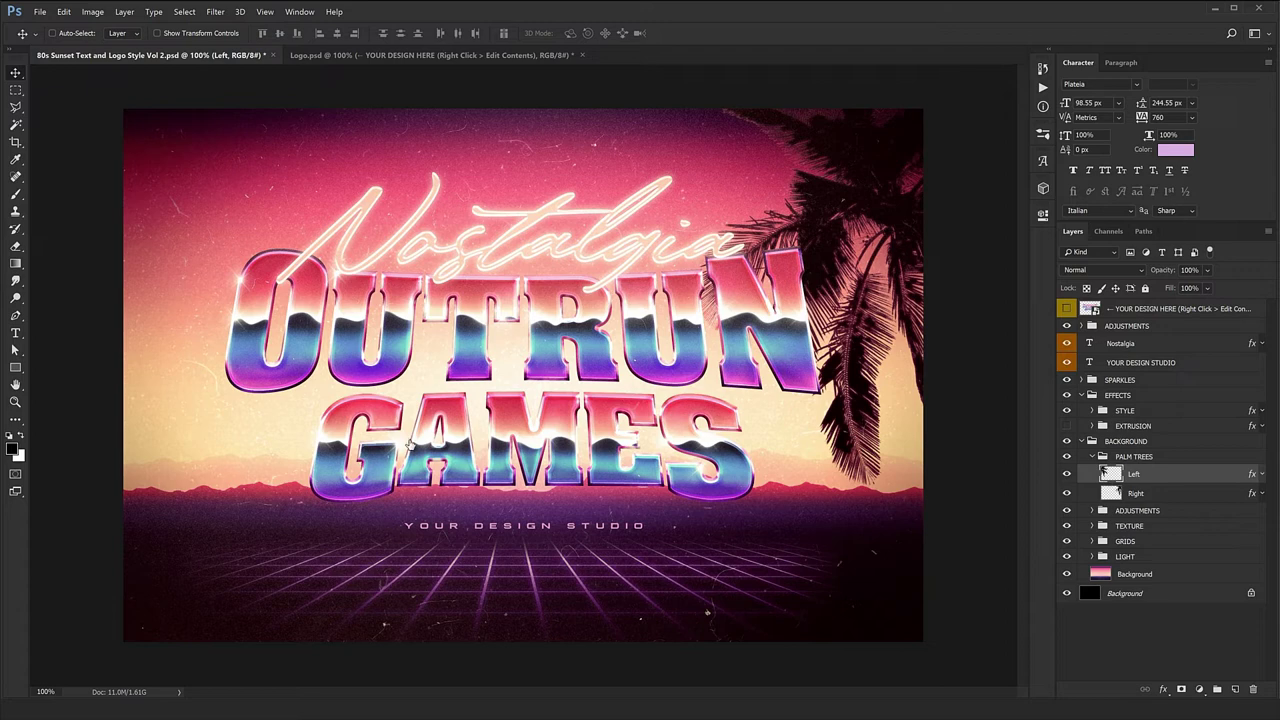
{"action": "left_click", "coordinate": [1094, 457]}
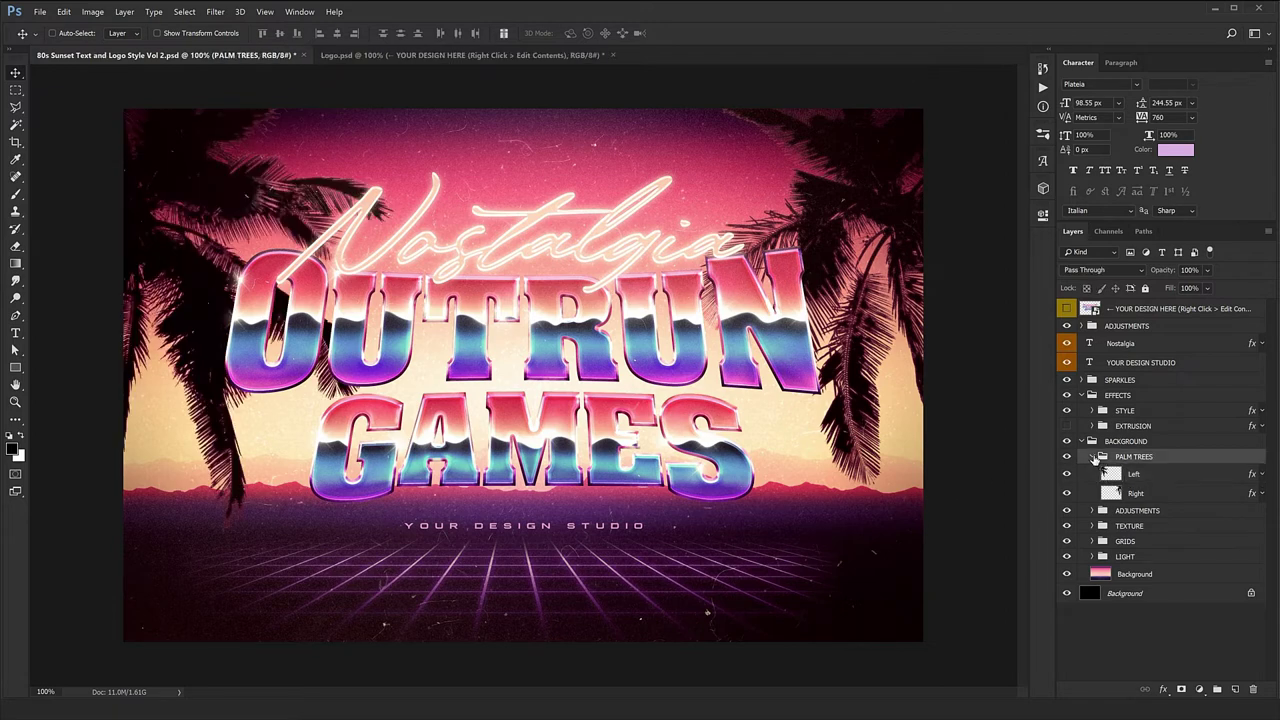
{"action": "left_click", "coordinate": [1092, 458]}
Inspect the TEXTURE and GRIDS subgroups, toggling the visibility of GRIDS and LIGHT, and collapse the opened subgroups
{"action": "left_click", "coordinate": [1092, 487]}
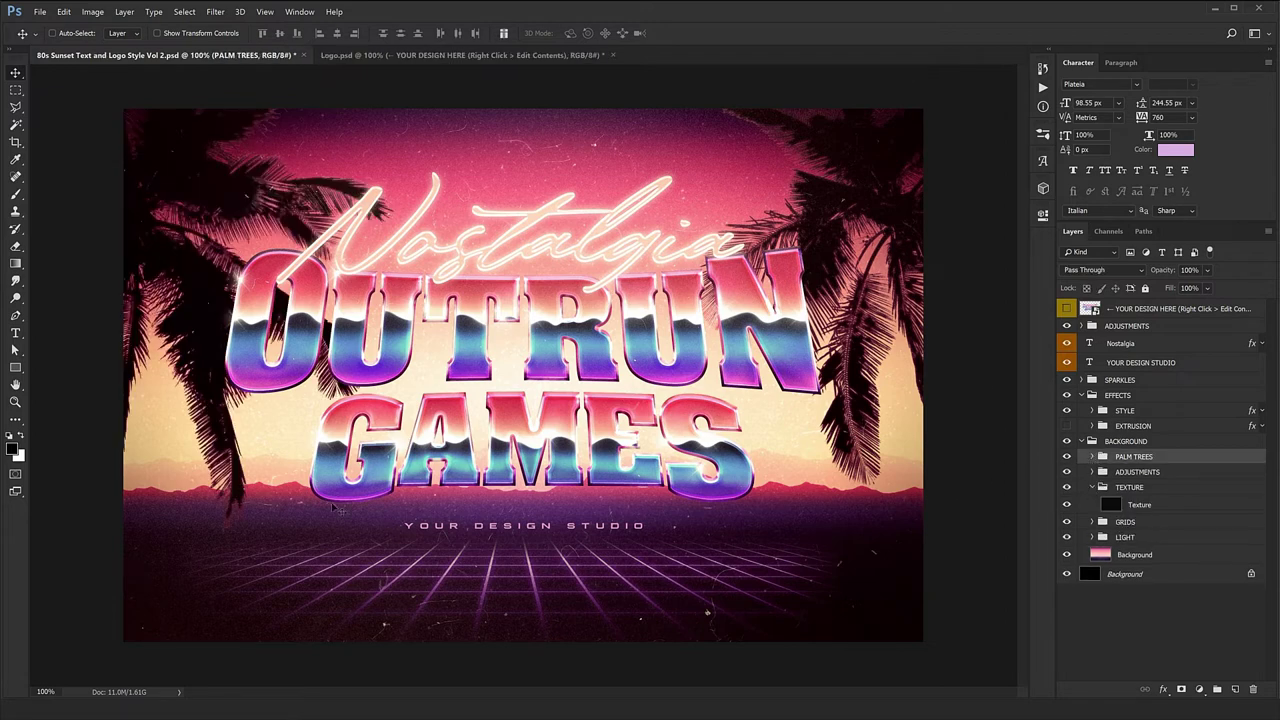
{"action": "left_click", "coordinate": [1092, 522]}
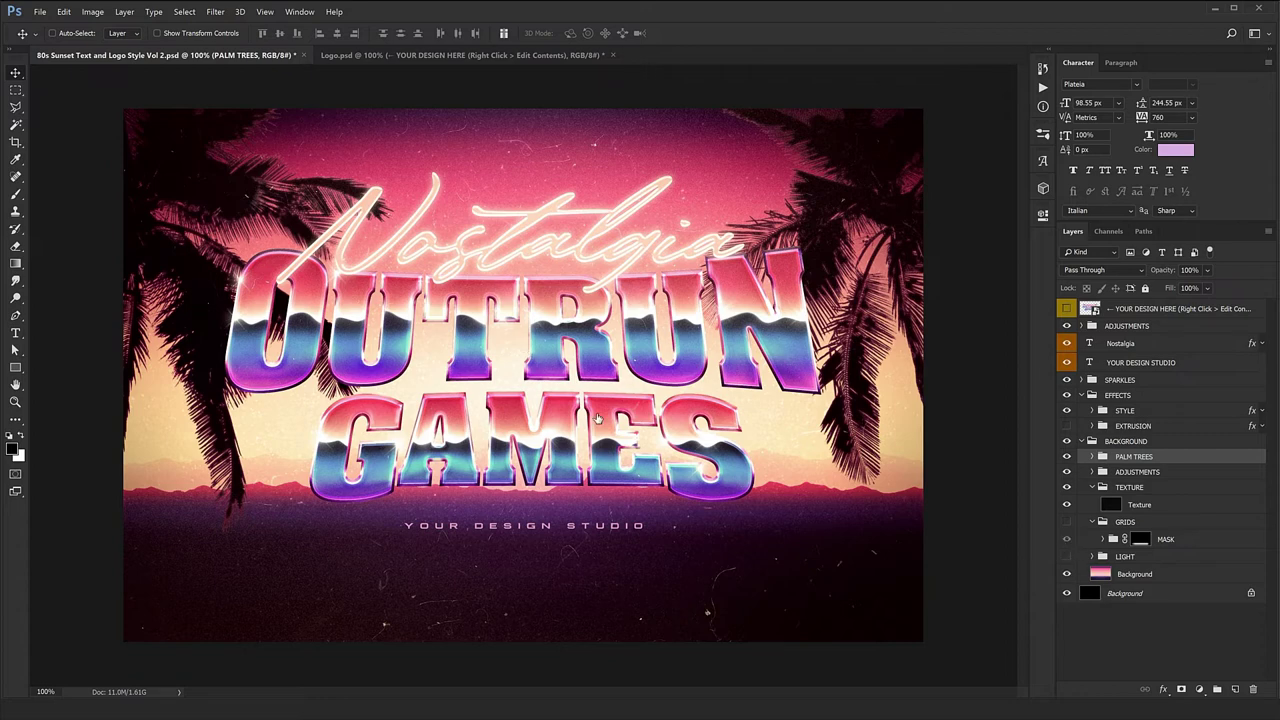
{"action": "left_click_drag", "start_coordinate": [1066, 556], "coordinate": [1076, 524]}
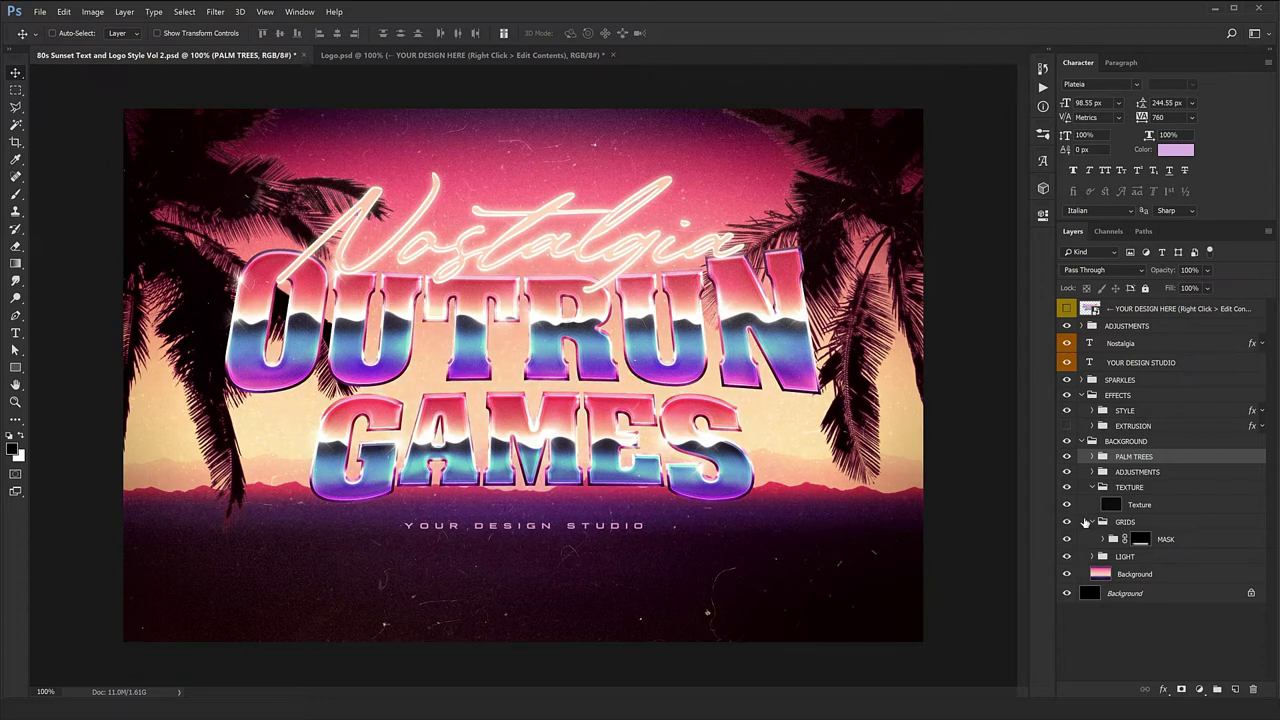
{"action": "left_click", "coordinate": [1093, 522]}
{"action": "left_click", "coordinate": [1092, 487]}
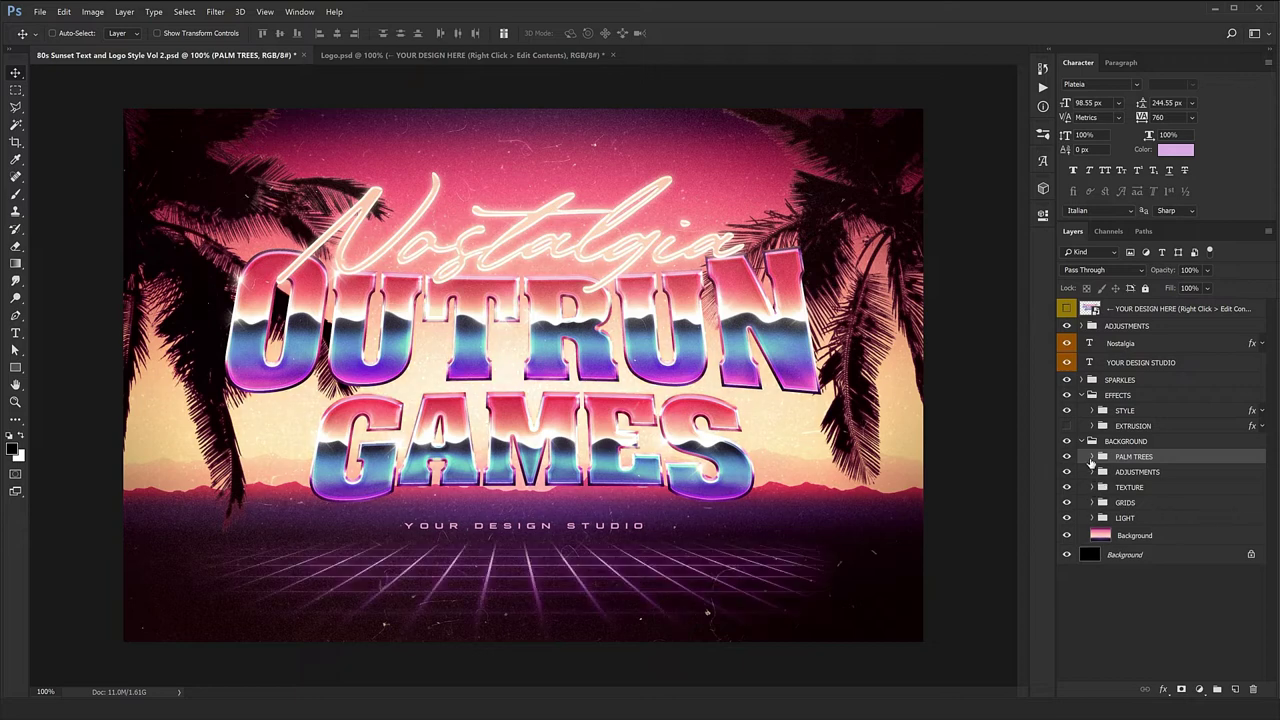
Collapse the BACKGROUND group, make the EXTRUSION group visible and collapse the EFFECTS group
{"action": "left_click", "coordinate": [1084, 442]}
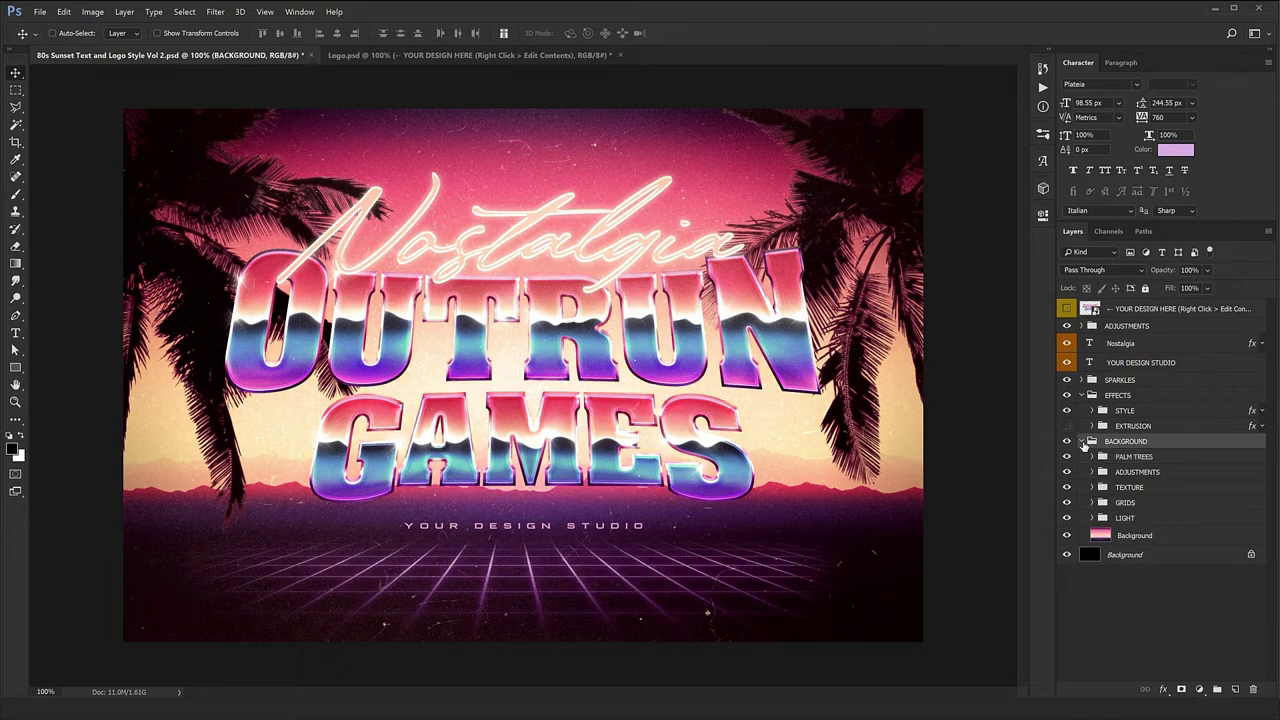
{"action": "left_click", "coordinate": [1066, 426]}
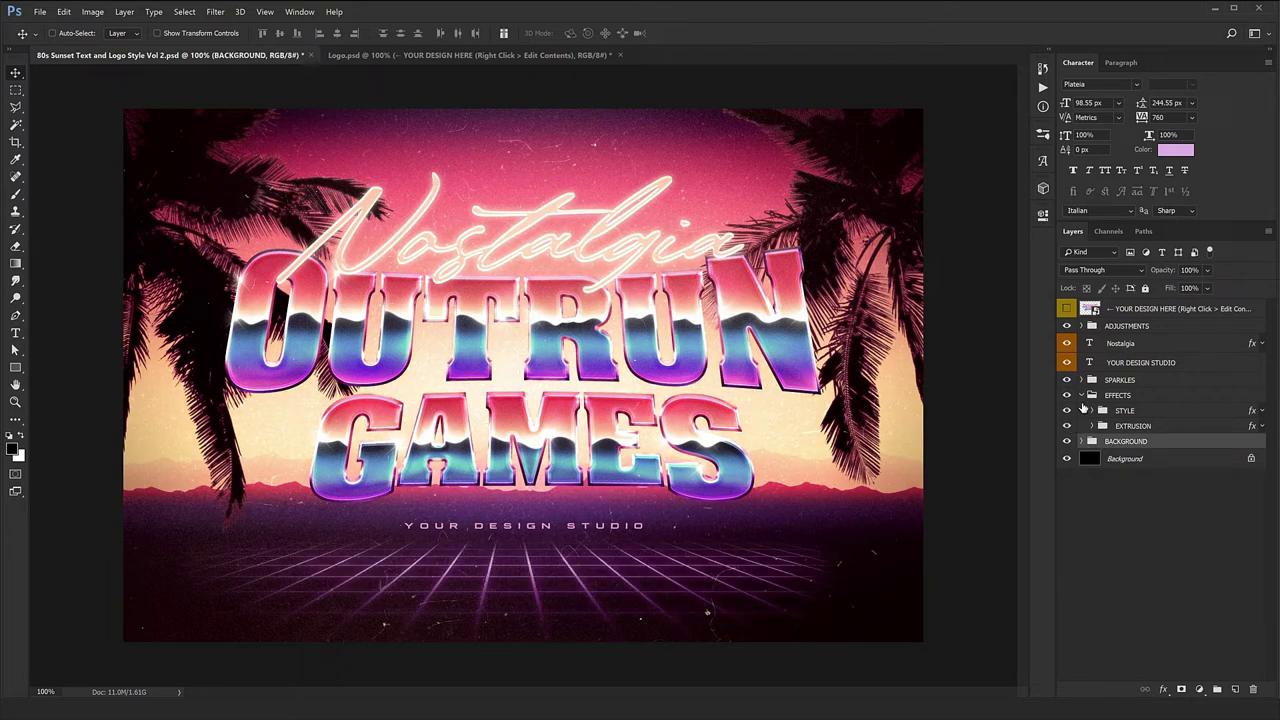
{"action": "left_click", "coordinate": [1082, 396]}
Open the YOUR DESIGN HERE smart object's contents and bring the Logo image from the Files folder into that document
{"action": "left_click", "coordinate": [1140, 309]}
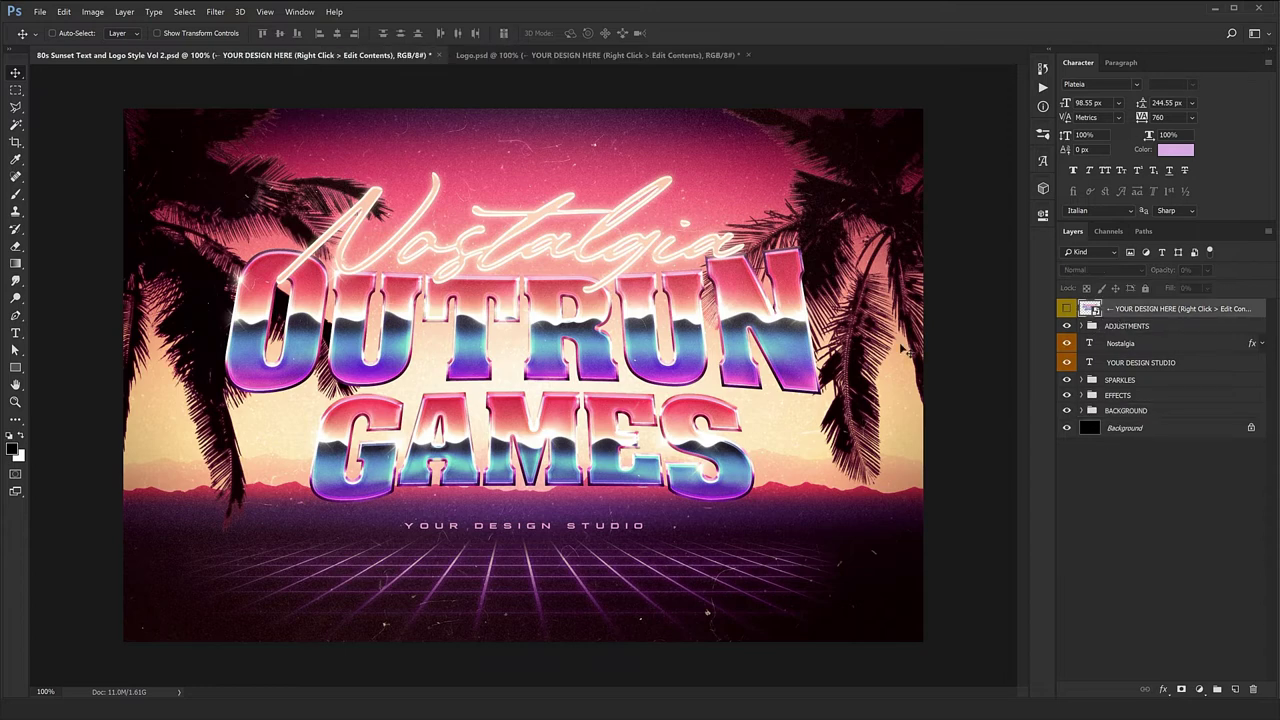
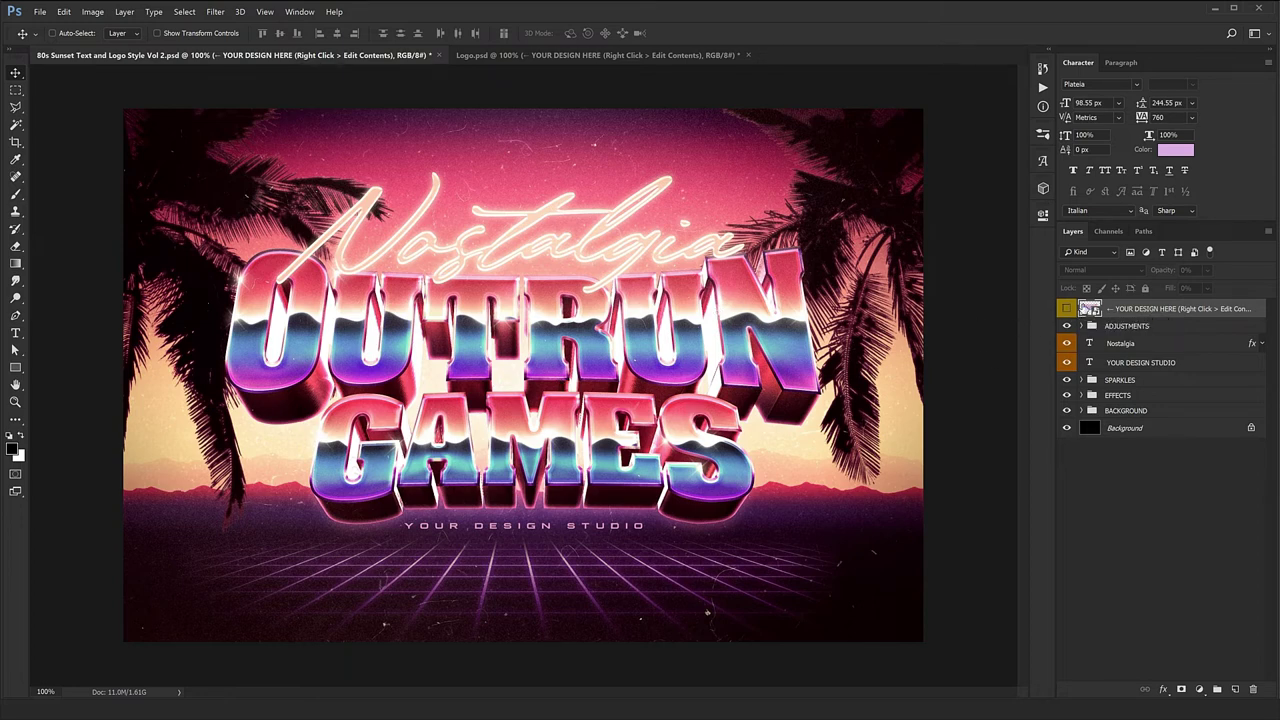
{"action": "double_click", "coordinate": [1089, 308]}
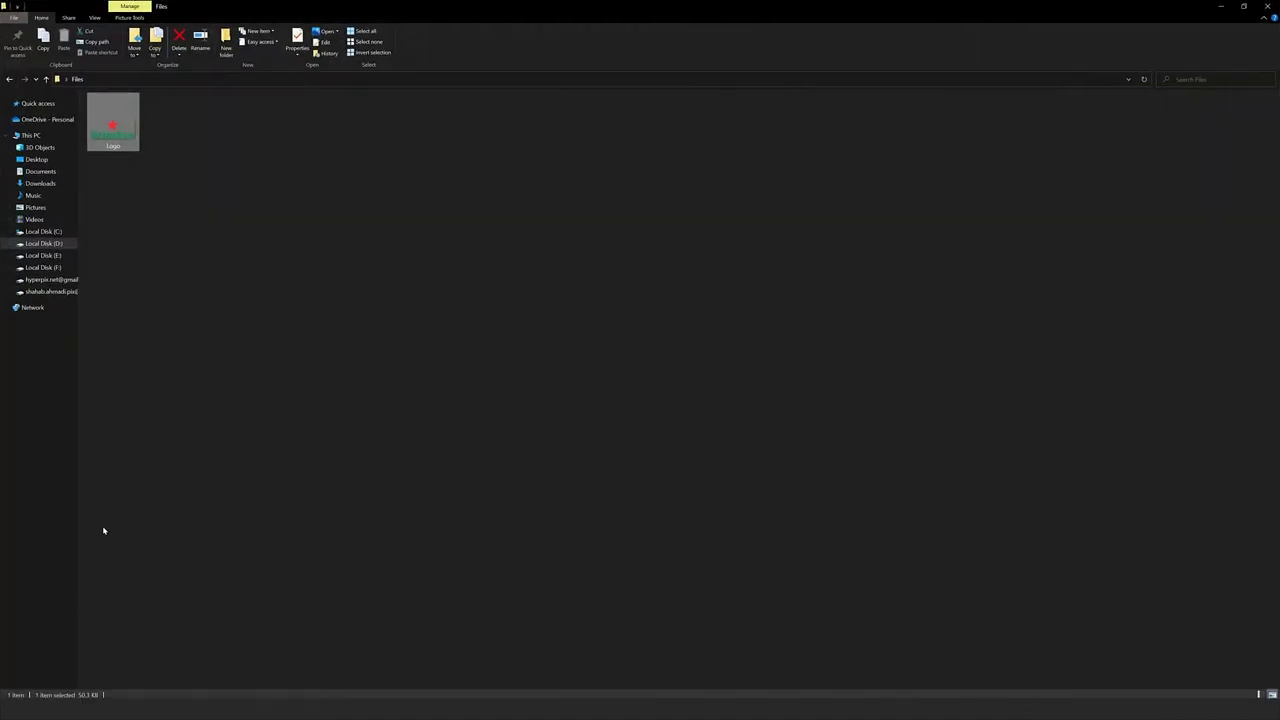
{"action": "left_click_drag", "start_coordinate": [107, 137], "coordinate": [30, 695]}
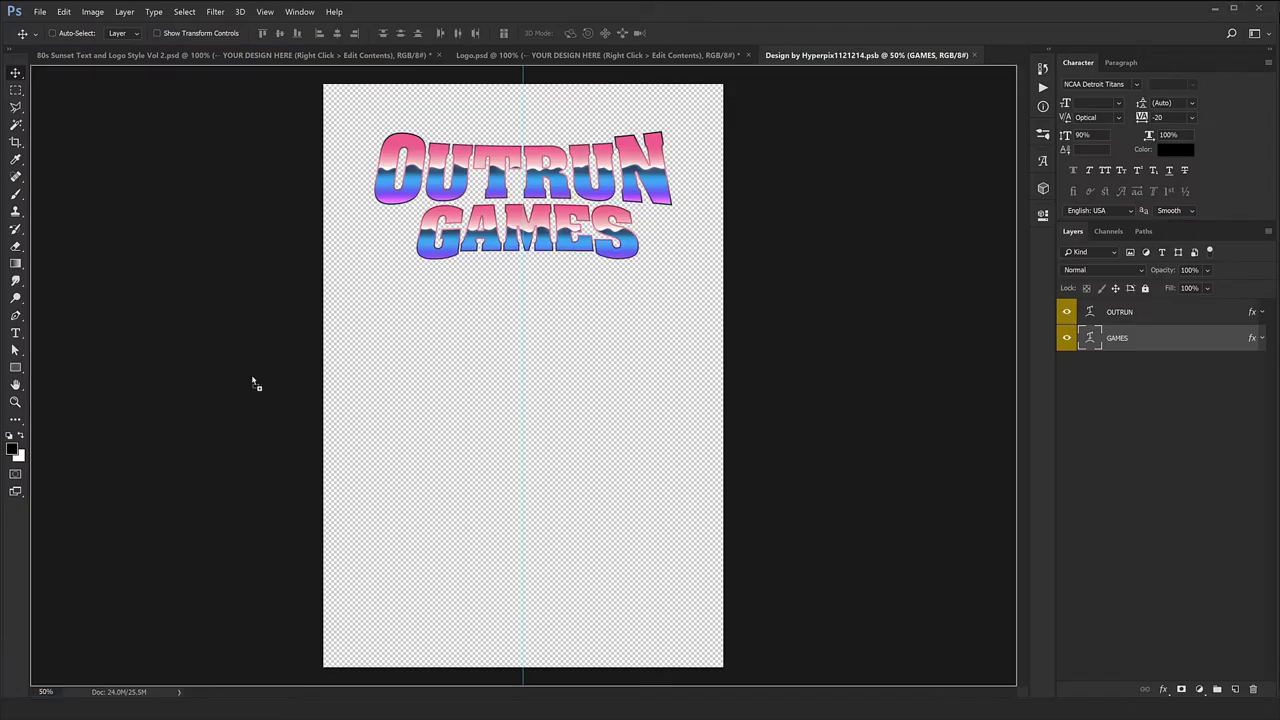
{"action": "left_click_drag", "start_coordinate": [534, 323], "coordinate": [595, 170]}
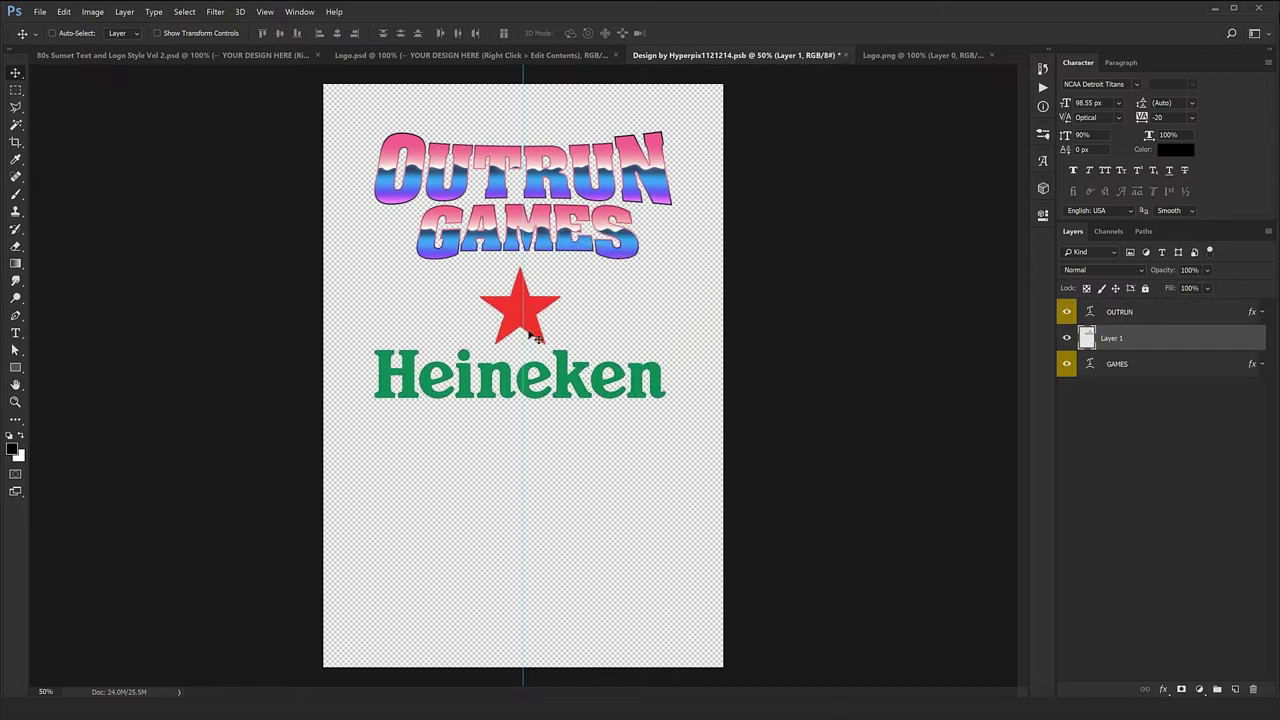
Move the Heineken logo to the upper part of the canvas, centred on the vertical guide
{"action": "left_click_drag", "start_coordinate": [570, 310], "coordinate": [549, 204]}
{"action": "key", "text": "ctrl+t"}
{"action": "left_click_drag", "start_coordinate": [548, 150], "coordinate": [549, 150]}
{"action": "key", "text": "Return"}
Move the OUTRUN and GAMES text layers together down below the Heineken logo
{"action": "left_click", "coordinate": [1151, 360]}
{"action": "left_click", "coordinate": [1150, 312], "text": "shift"}
{"action": "left_click_drag", "start_coordinate": [555, 232], "coordinate": [555, 388]}
{"action": "key", "text": "ctrl+plus"}
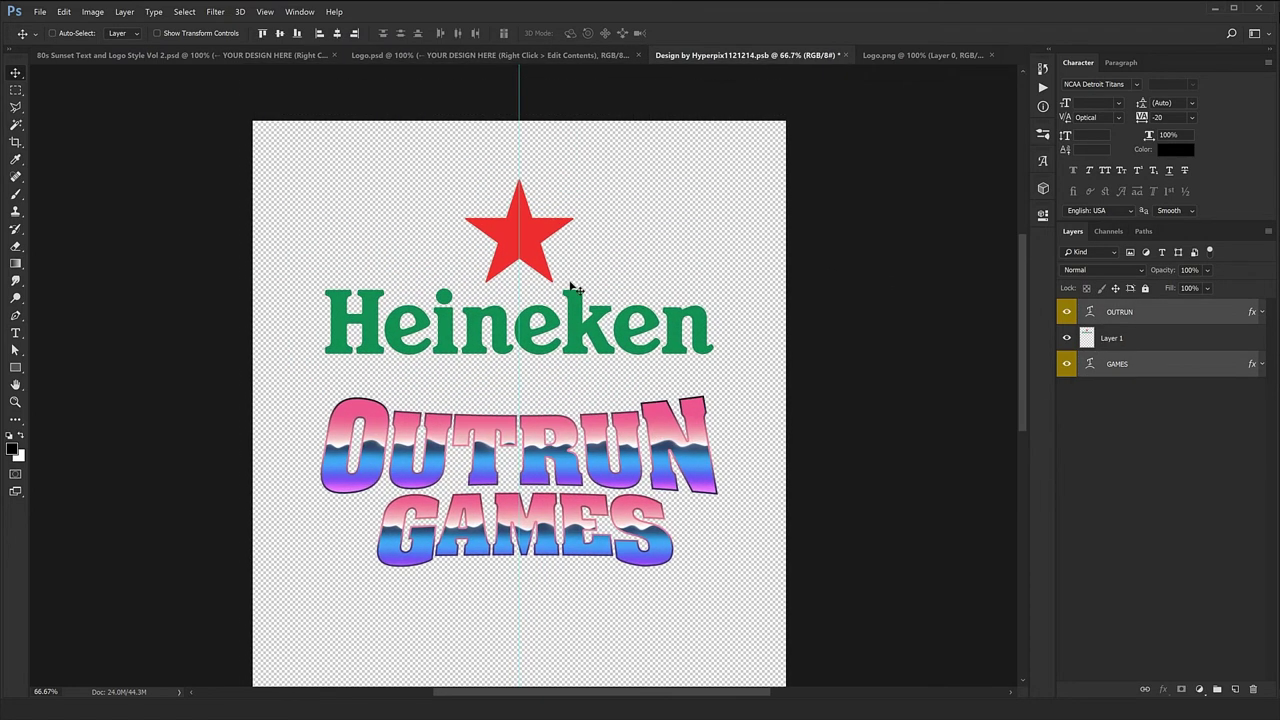
{"action": "key", "text": "alt+bracketleft"}
{"action": "key", "text": "alt+bracketleft"}
{"action": "key", "text": "alt+bracketleft"}
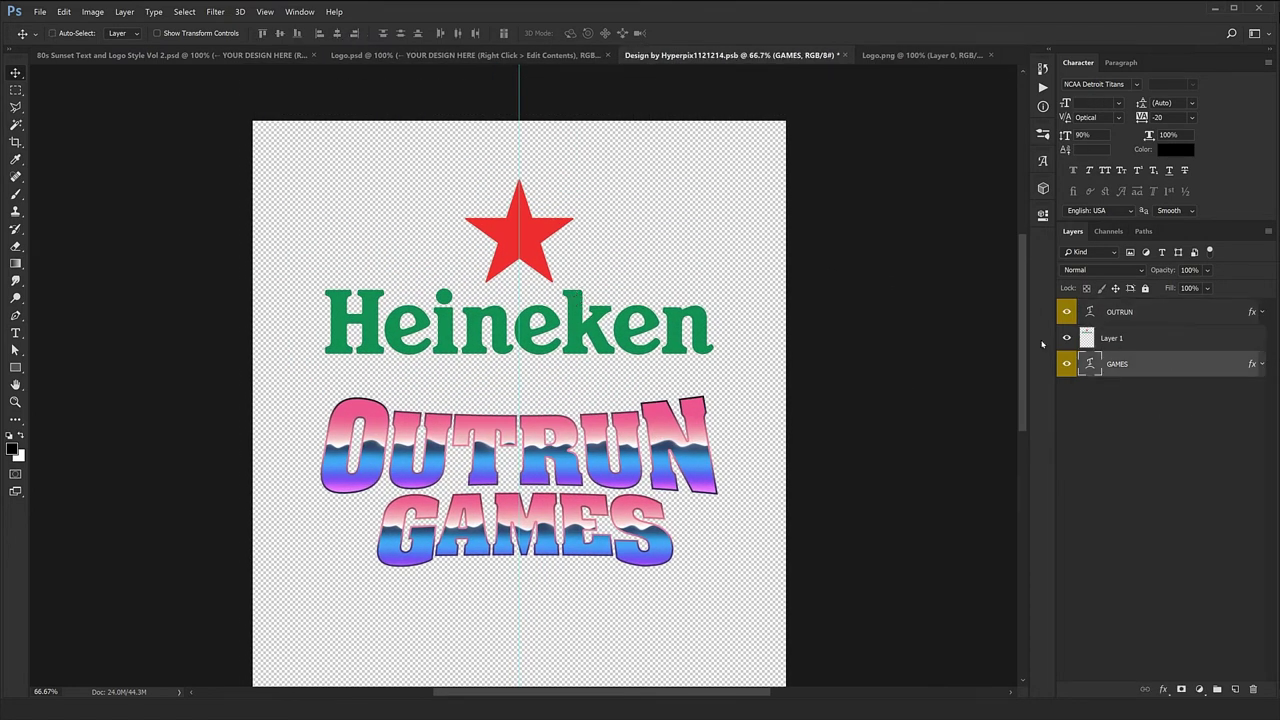
{"action": "key", "text": "shift+Left"}
{"action": "key", "text": "shift+Left"}
{"action": "key", "text": "shift+Up"}
{"action": "key", "text": "shift+Up"}
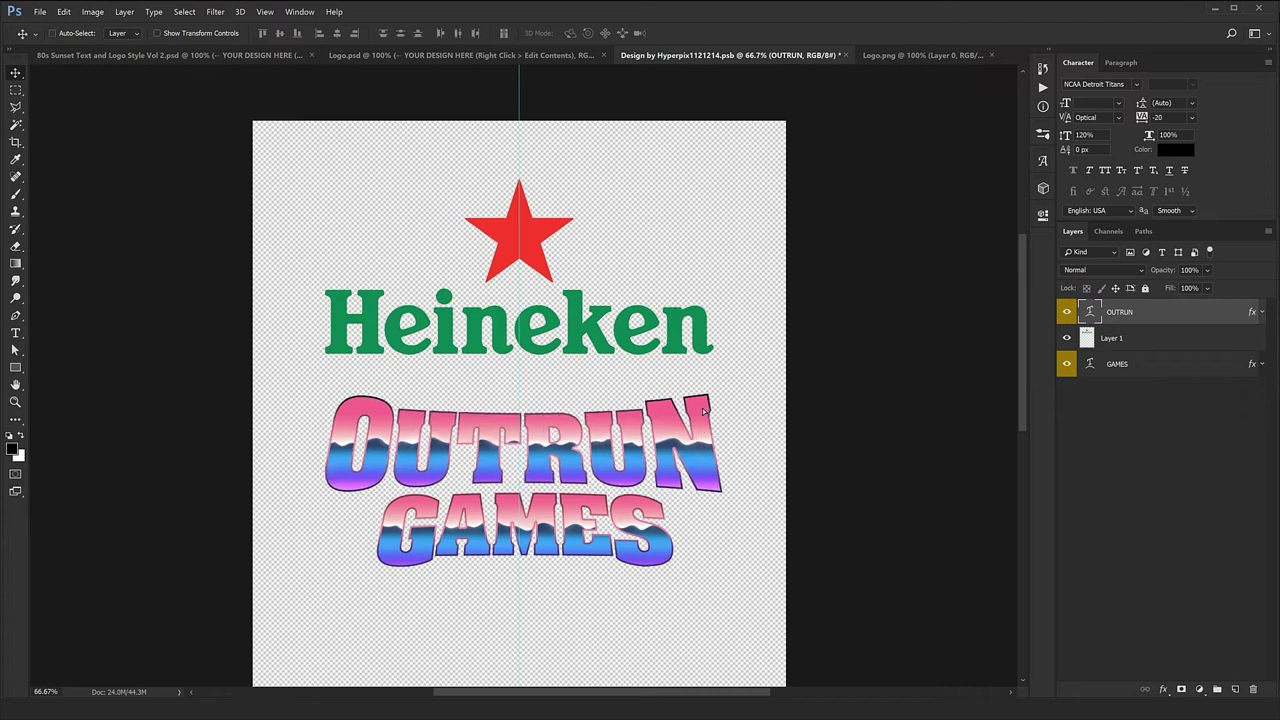
{"action": "key", "text": "shift+Right"}
{"action": "key", "text": "shift+Right"}
{"action": "key", "text": "shift+Down"}
{"action": "key", "text": "shift+Down"}
Copy the OUTRUN layer's style, move Layer 1 above OUTRUN and paste the style onto it
{"action": "right_click", "coordinate": [1215, 318]}
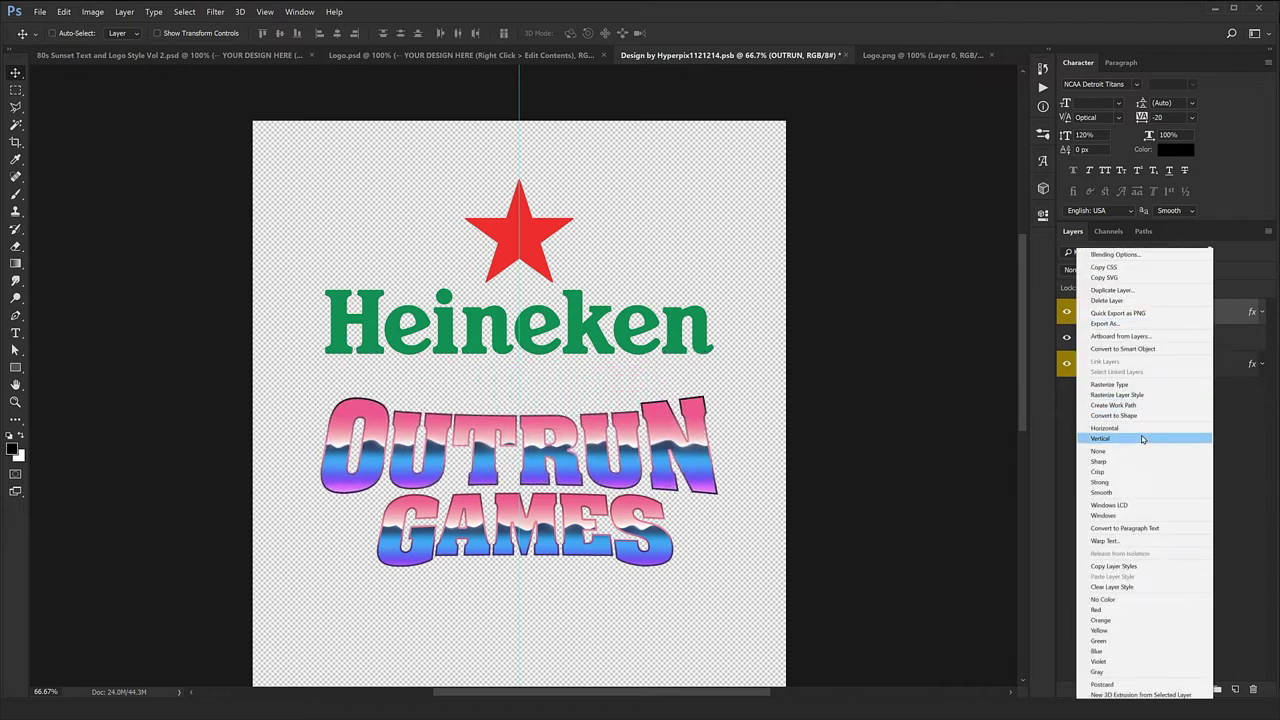
{"action": "left_click", "coordinate": [1123, 566]}
{"action": "left_click_drag", "start_coordinate": [1150, 340], "coordinate": [1150, 306]}
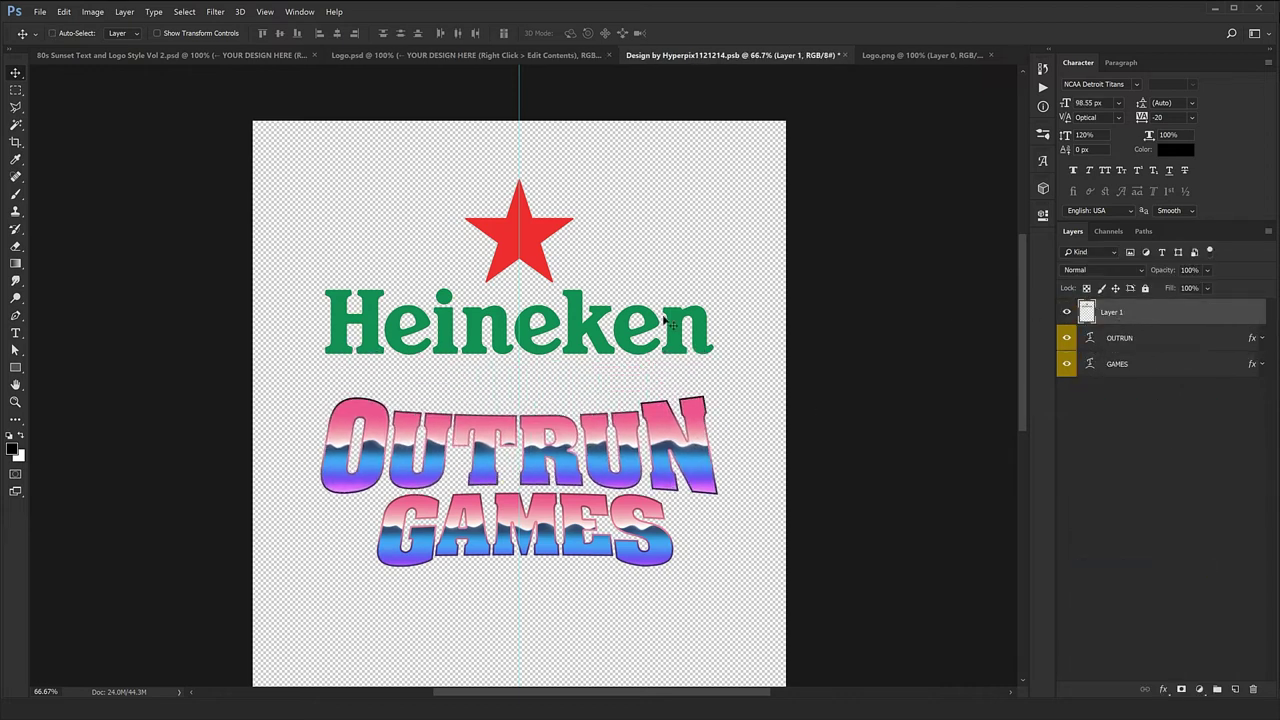
{"action": "right_click", "coordinate": [1201, 317]}
{"action": "left_click", "coordinate": [1120, 494]}
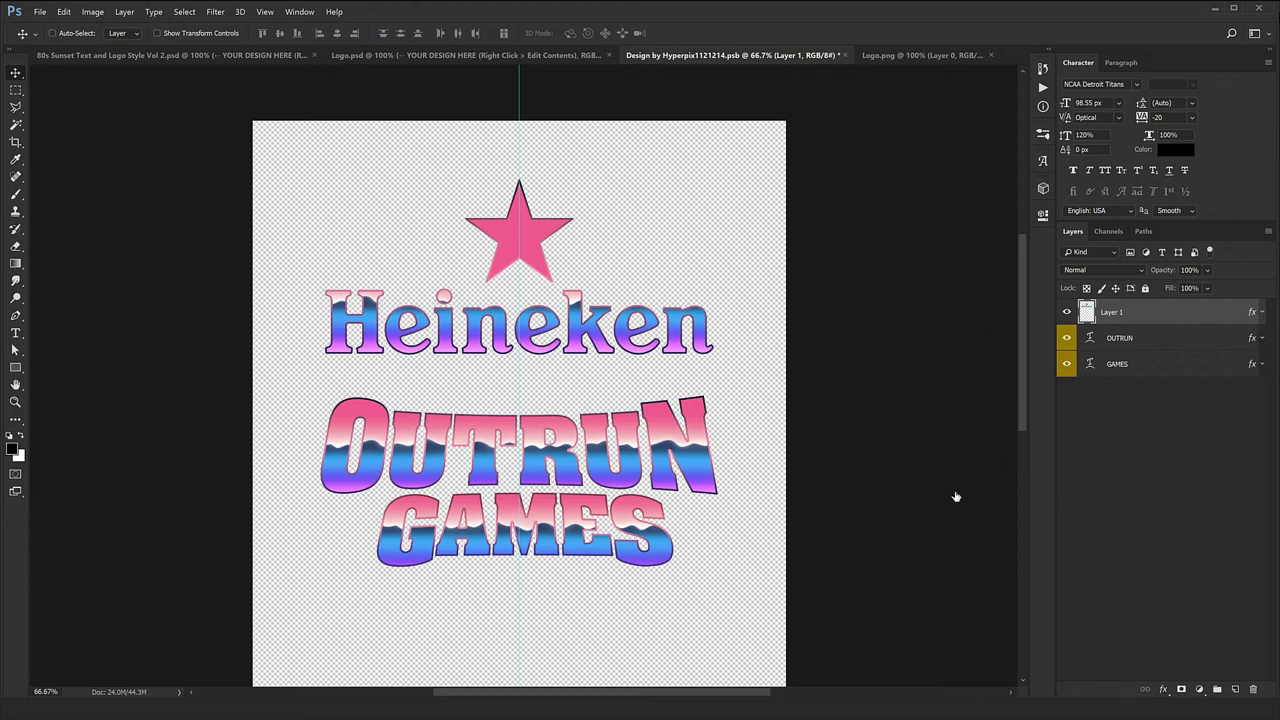
Try shifting the Pattern Overlay on the Heineken logo layer upwards, and discard the layer style change
{"action": "double_click", "coordinate": [1180, 312]}
{"action": "left_click", "coordinate": [532, 611]}
{"action": "left_click_drag", "start_coordinate": [616, 320], "coordinate": [614, 260]}
{"action": "left_click_drag", "start_coordinate": [699, 399], "coordinate": [661, 556]}
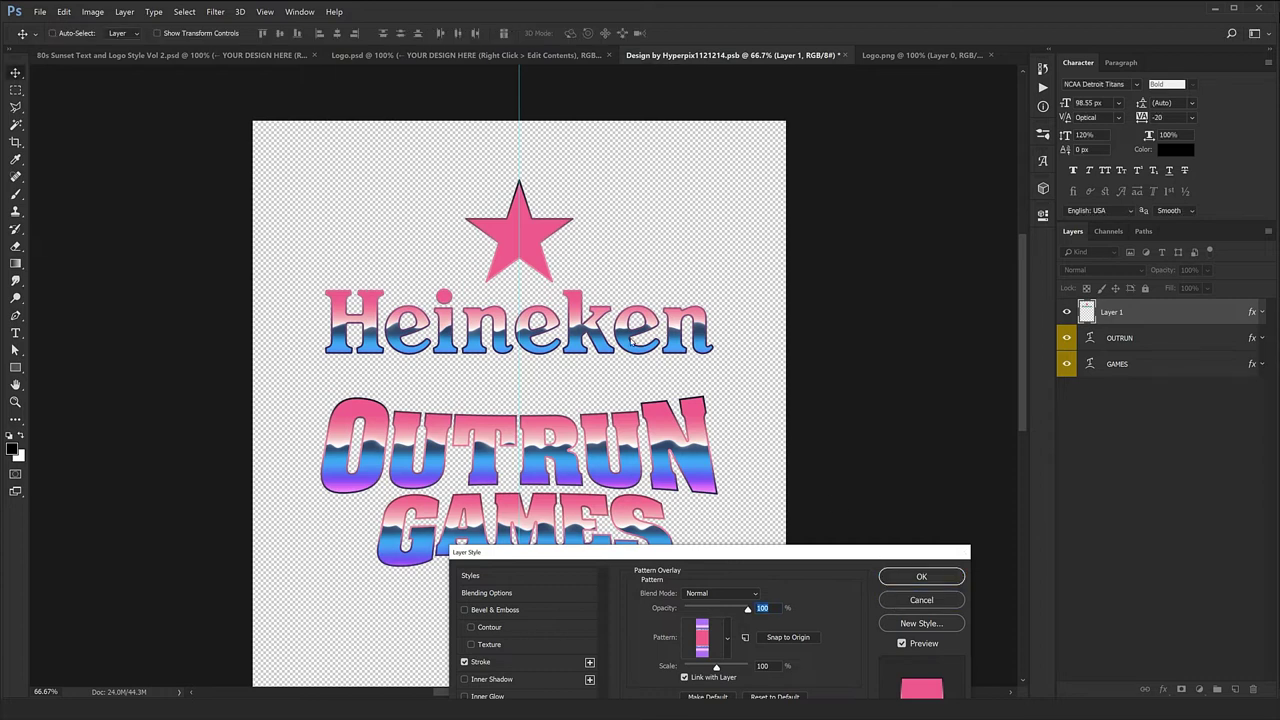
{"action": "left_click", "coordinate": [893, 603]}
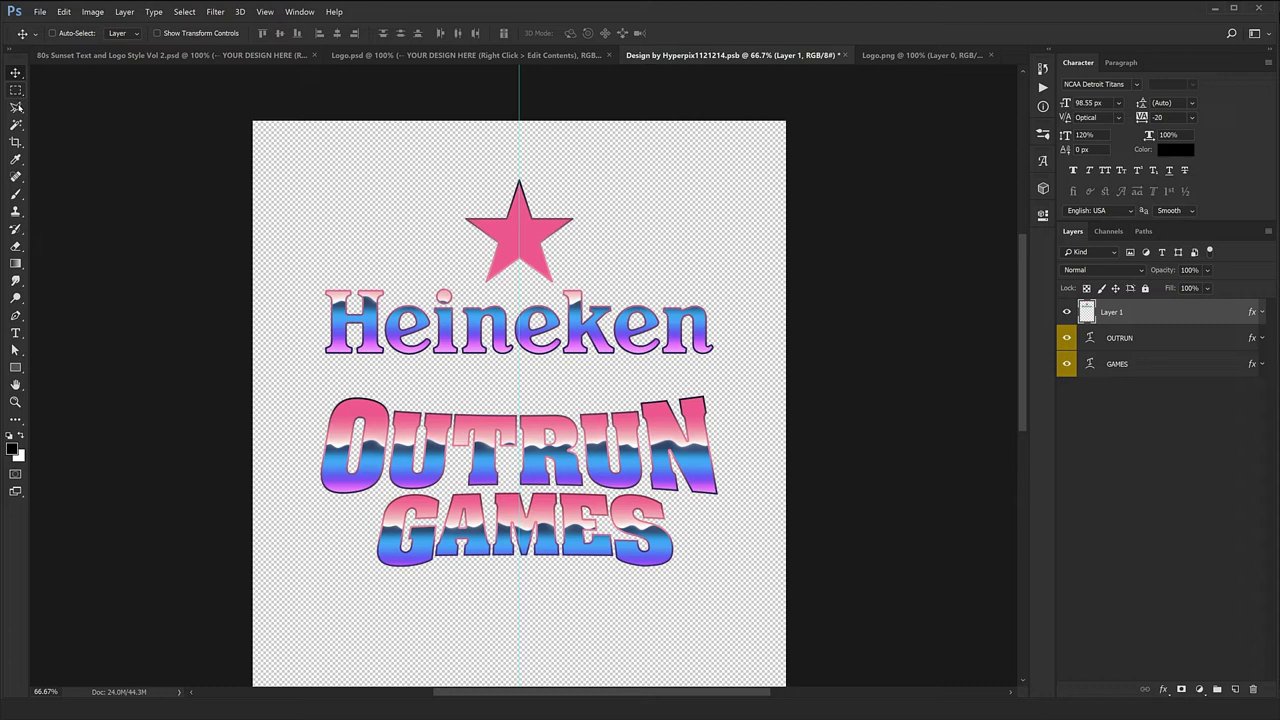
Select the star above the Heineken text with a Polygonal Lasso outline, and return to the Move tool
{"action": "left_click", "coordinate": [16, 107]}
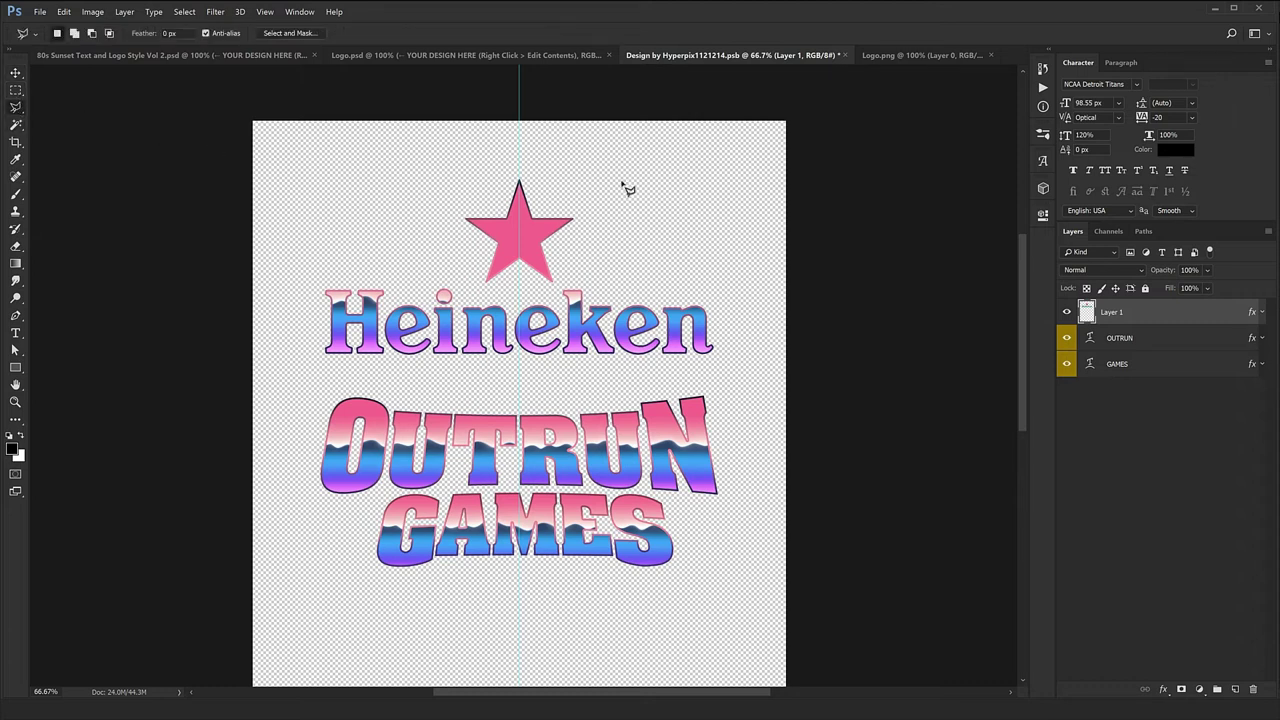
{"action": "left_click", "coordinate": [653, 168]}
{"action": "left_click", "coordinate": [563, 292]}
{"action": "left_click", "coordinate": [486, 292]}
{"action": "left_click", "coordinate": [400, 177]}
{"action": "left_click", "coordinate": [543, 145]}
{"action": "left_click", "coordinate": [653, 167]}
{"action": "key", "text": "v"}
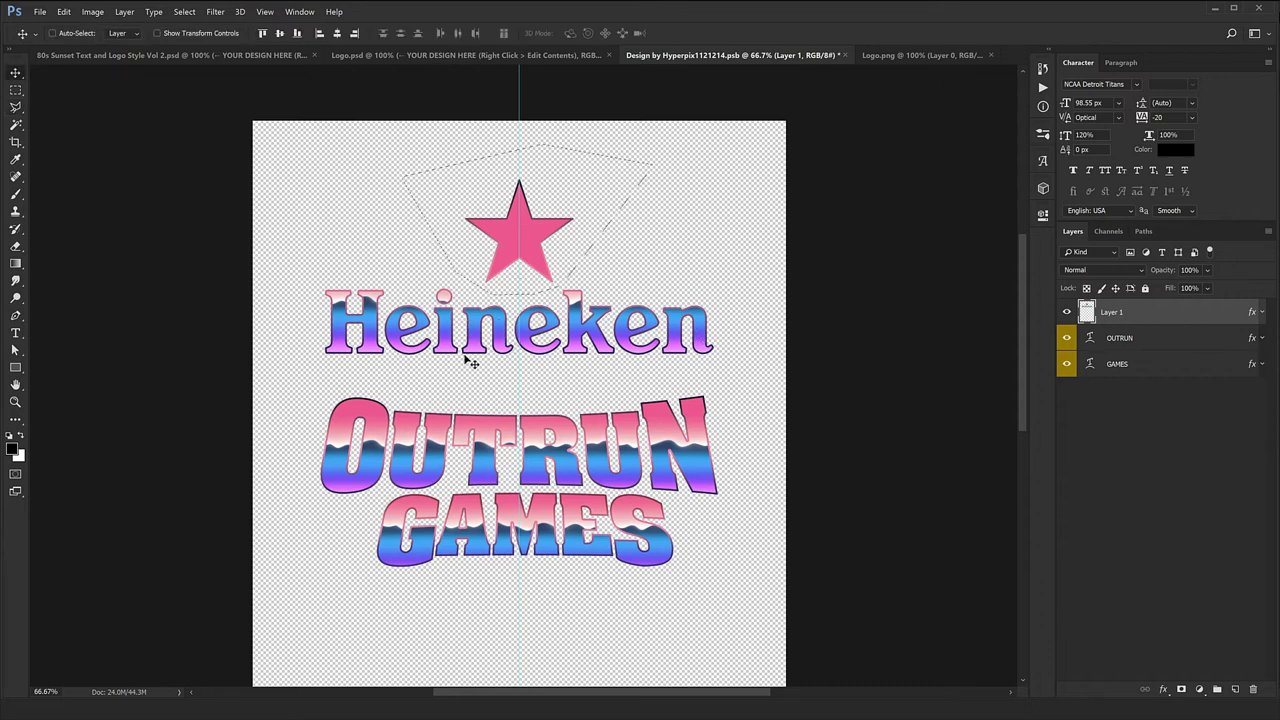
Try separating the star onto its own layer and moving it over the logo, and undo the change
{"action": "key", "text": "ctrl+j"}
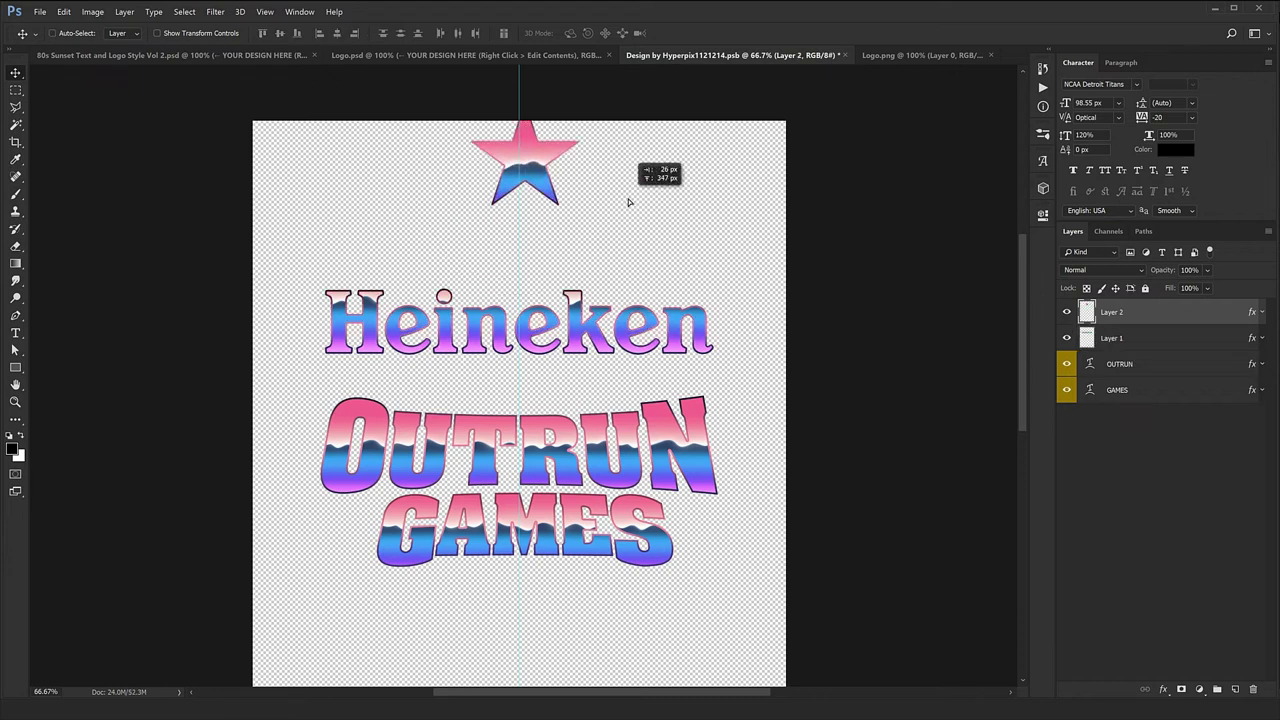
{"action": "left_click_drag", "start_coordinate": [628, 202], "coordinate": [558, 265]}
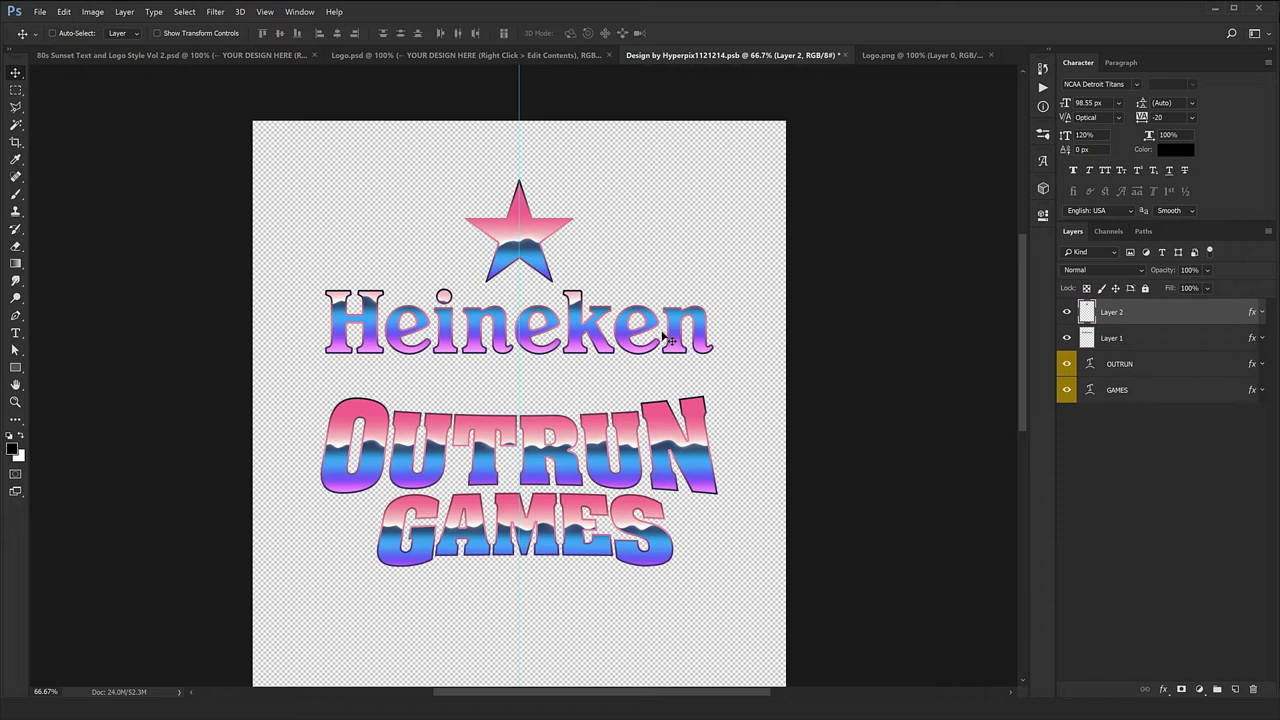
{"action": "key", "text": "ctrl+e"}
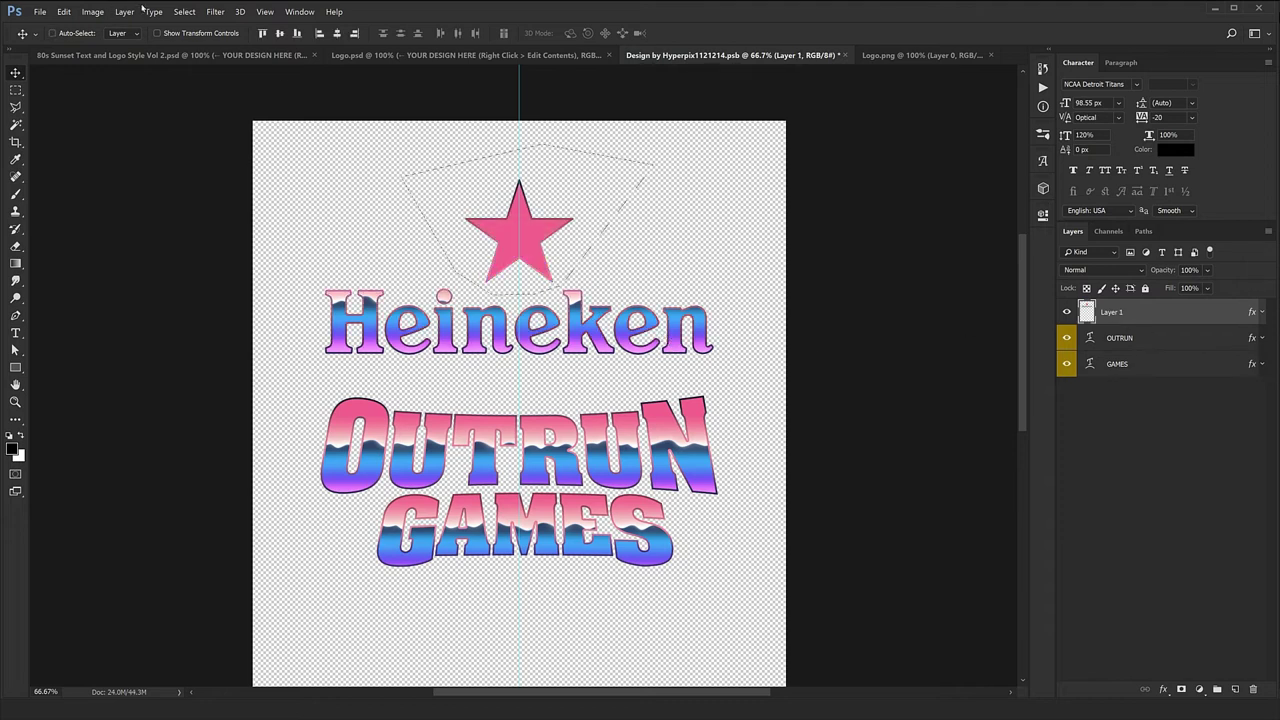
Cut the selected star out of Layer 1 onto its own layer using Layer Via Cut
{"action": "left_click", "coordinate": [123, 12]}
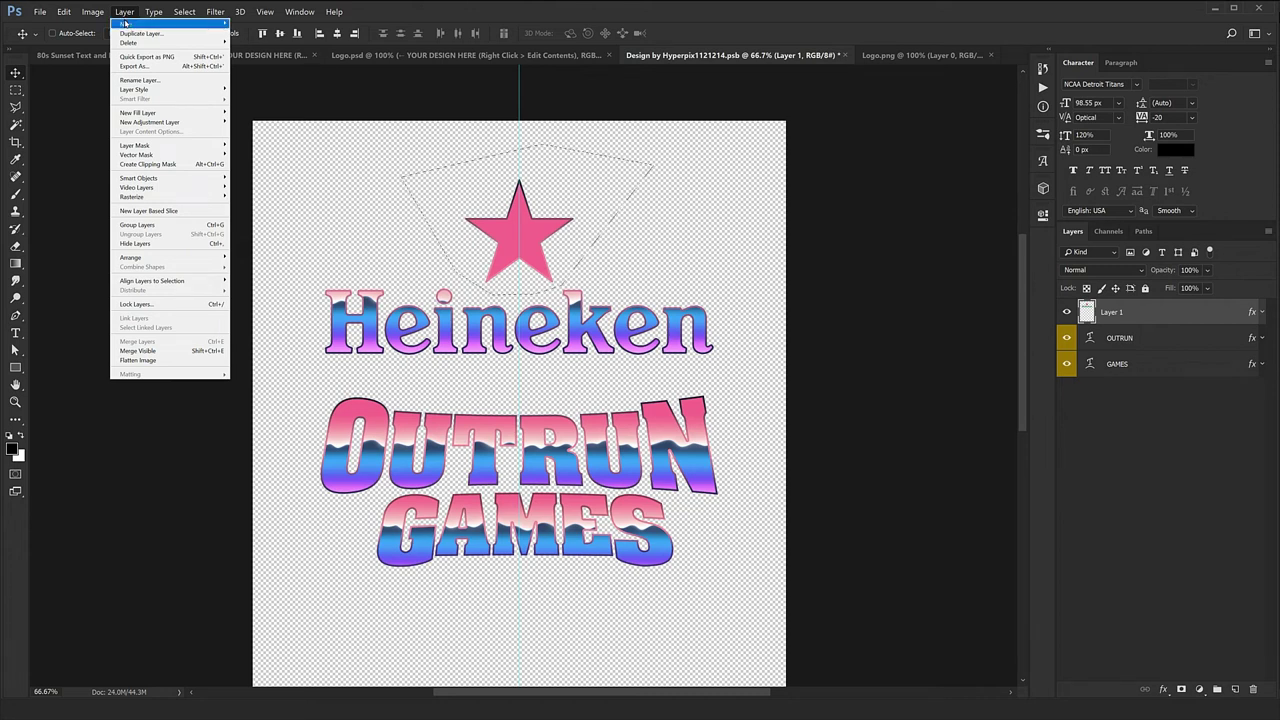
{"action": "mouse_move", "coordinate": [125, 23]}
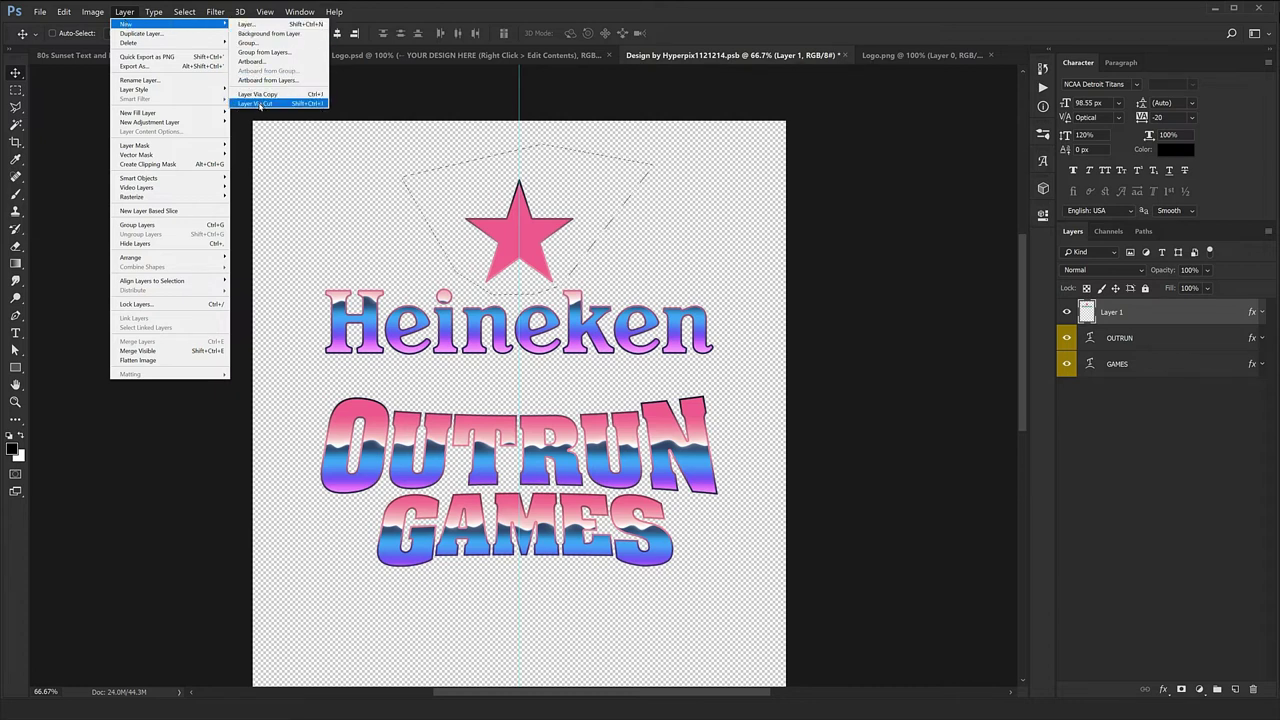
{"action": "left_click", "coordinate": [265, 104]}
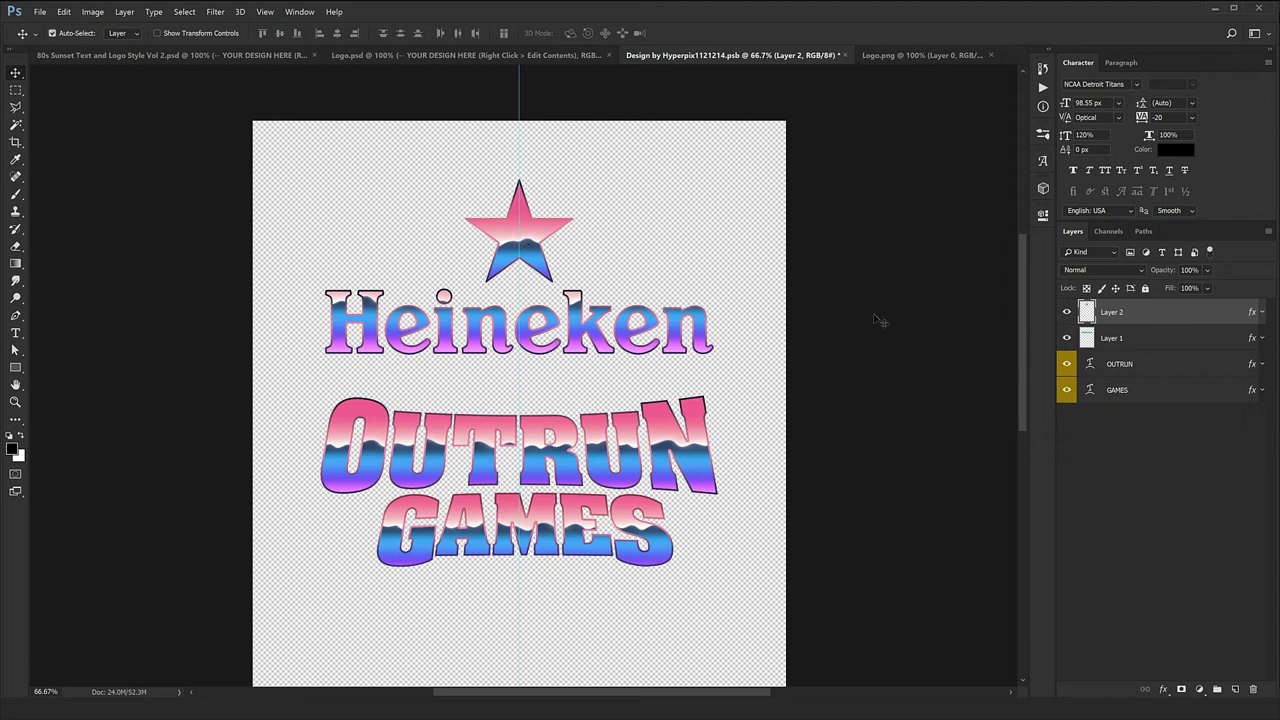
Reposition the Pattern Overlay on the star in Layer 2 so the horizon band crosses its middle, and apply the style
{"action": "double_click", "coordinate": [1170, 312]}
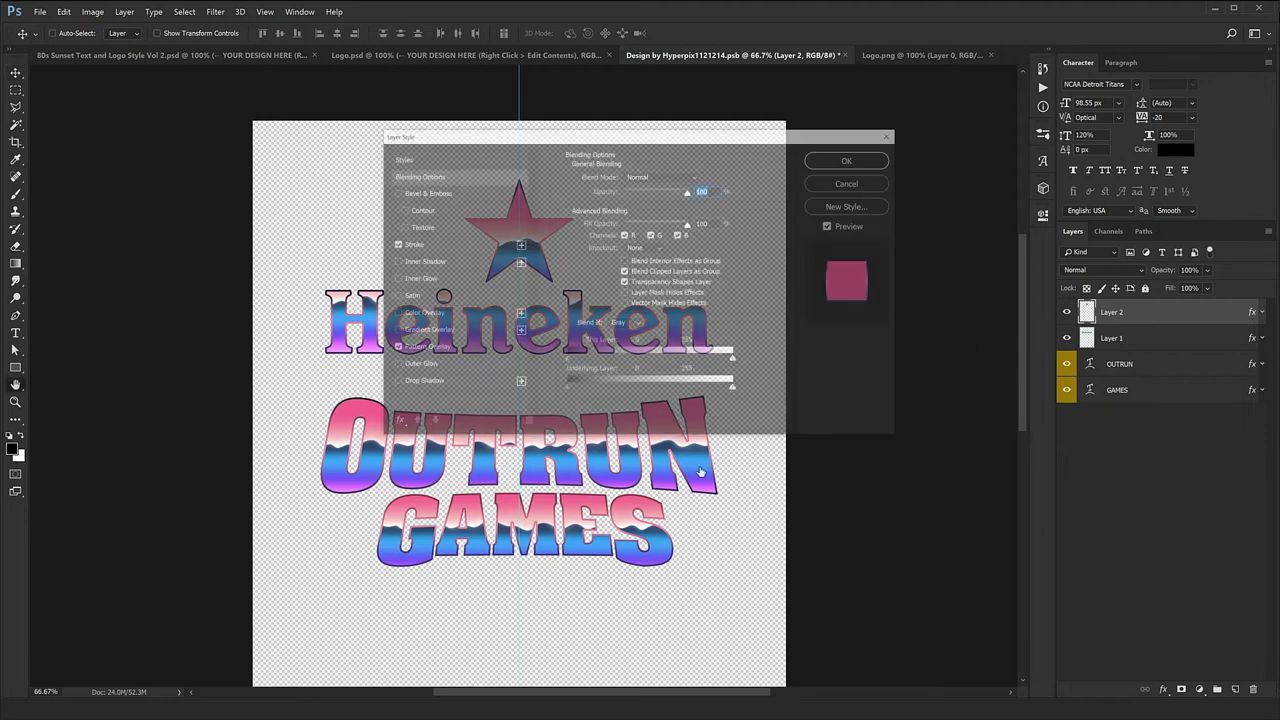
{"action": "left_click", "coordinate": [448, 349]}
{"action": "left_click_drag", "start_coordinate": [734, 134], "coordinate": [926, 504]}
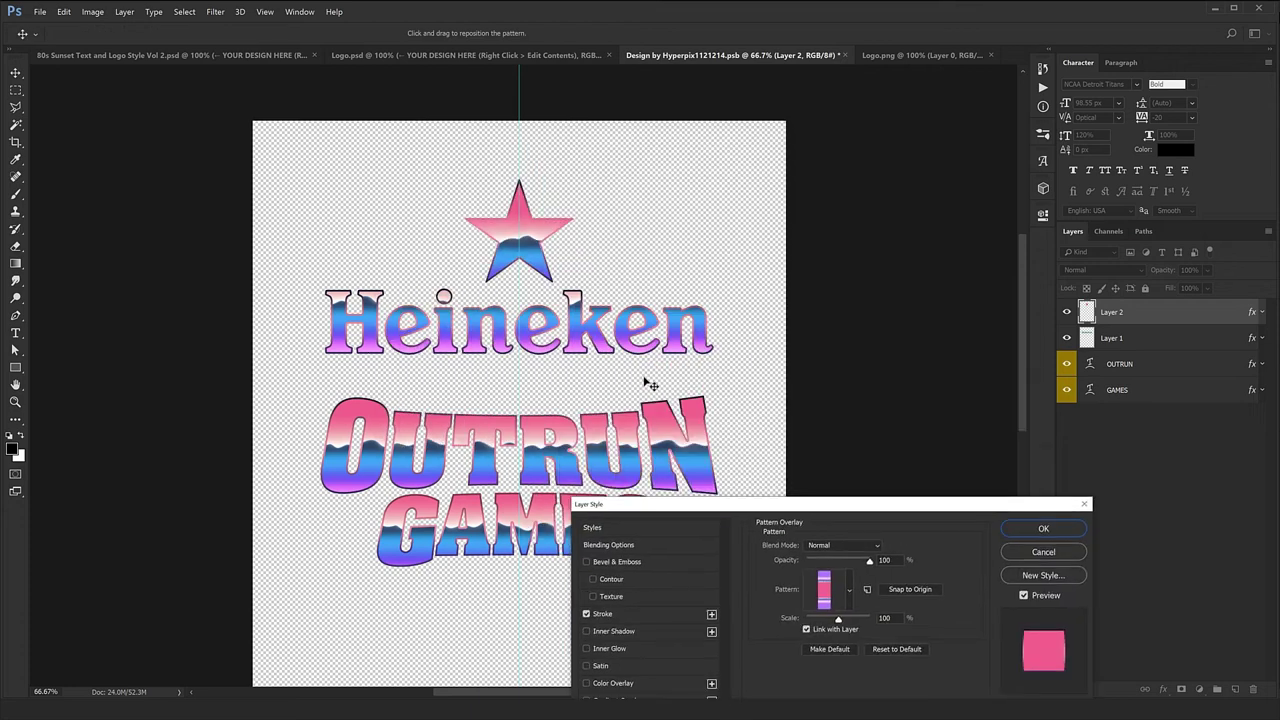
{"action": "left_click_drag", "start_coordinate": [651, 380], "coordinate": [550, 384]}
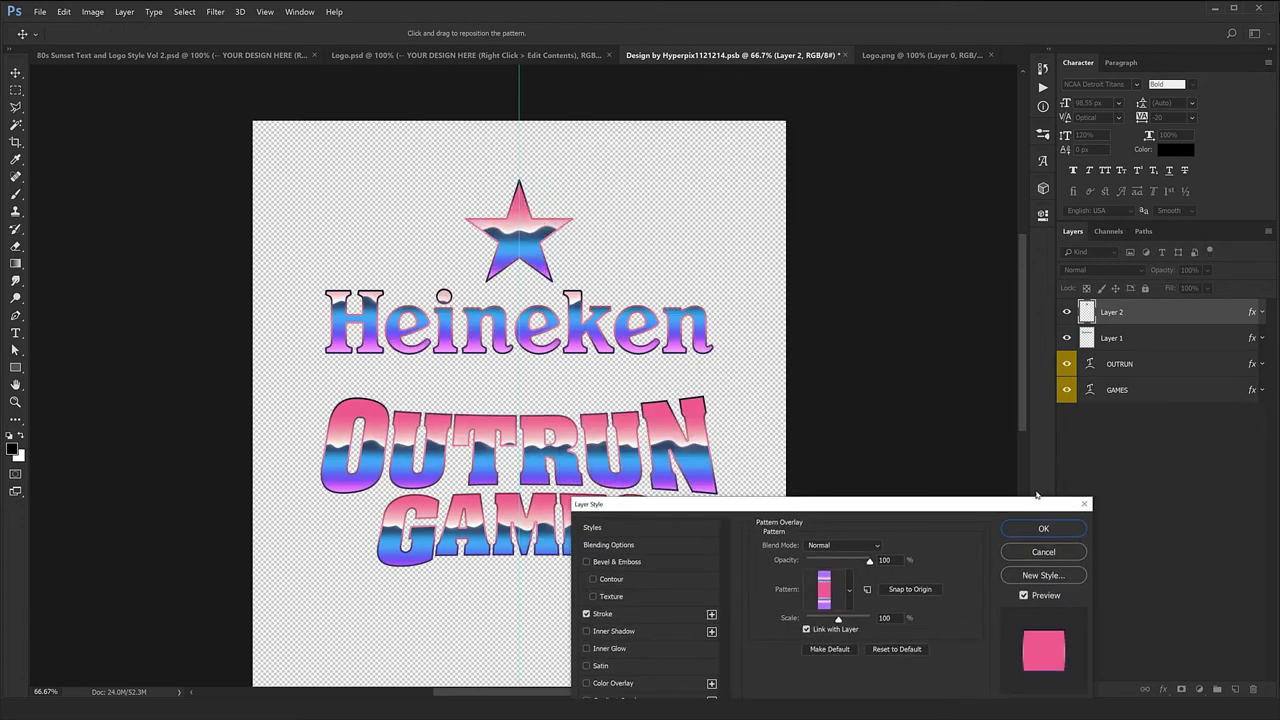
{"action": "left_click", "coordinate": [1043, 528]}
Set the Pattern Overlay scale of the Heineken text in Layer 1 to 50% and reposition the pattern so the horizon crosses the letters
{"action": "left_click", "coordinate": [1250, 342]}
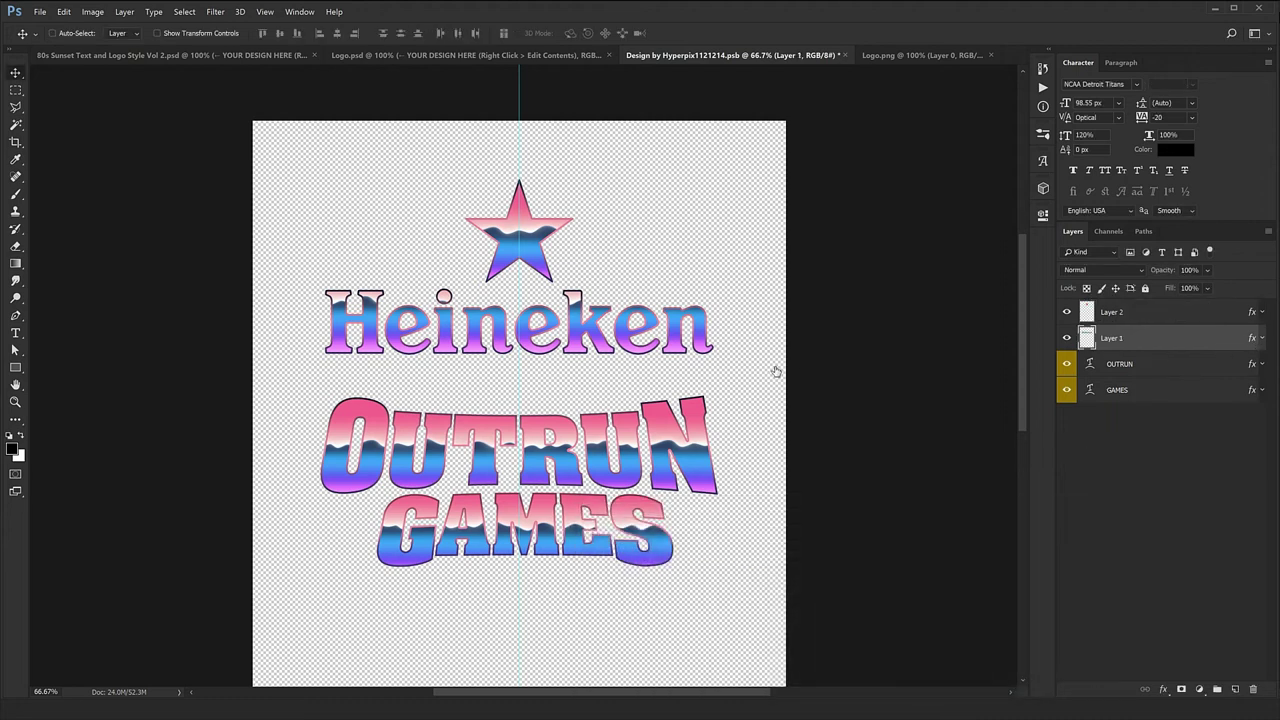
{"action": "double_click", "coordinate": [1200, 338]}
{"action": "left_click", "coordinate": [430, 347]}
{"action": "left_click_drag", "start_coordinate": [600, 130], "coordinate": [697, 447]}
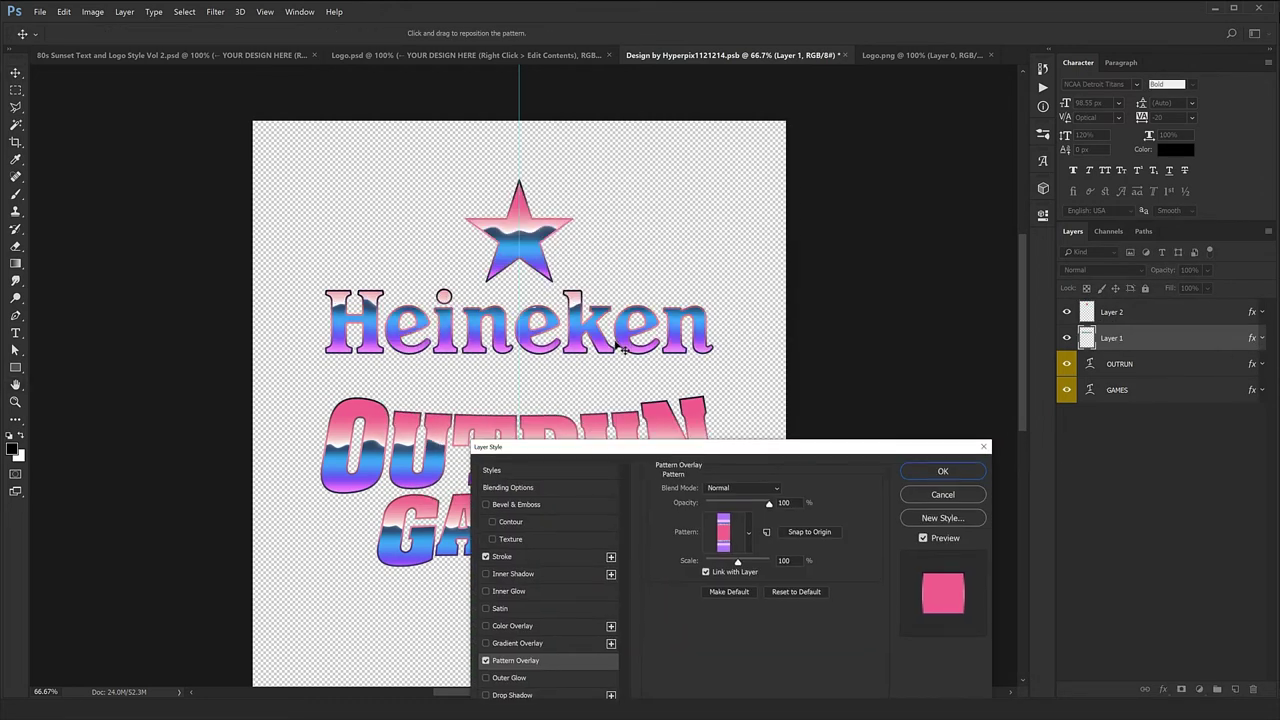
{"action": "left_click_drag", "start_coordinate": [622, 348], "coordinate": [618, 356]}
{"action": "double_click", "coordinate": [785, 560]}
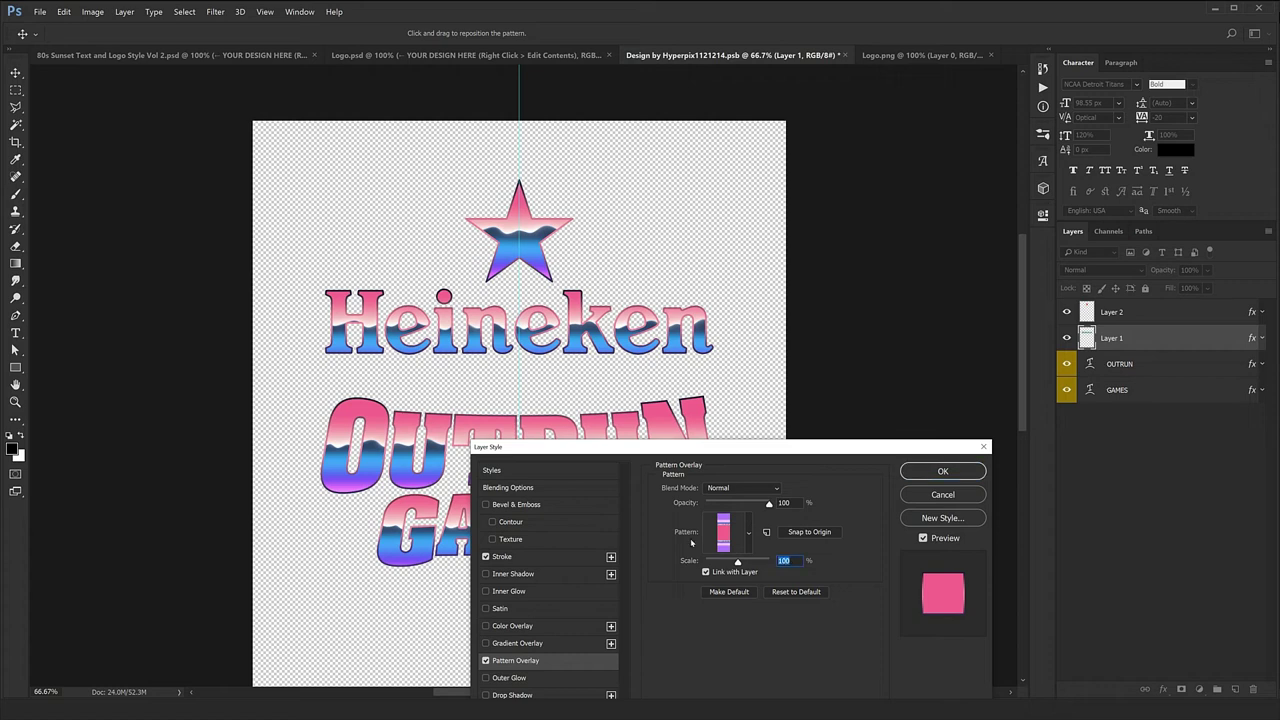
{"action": "type", "text": "50"}
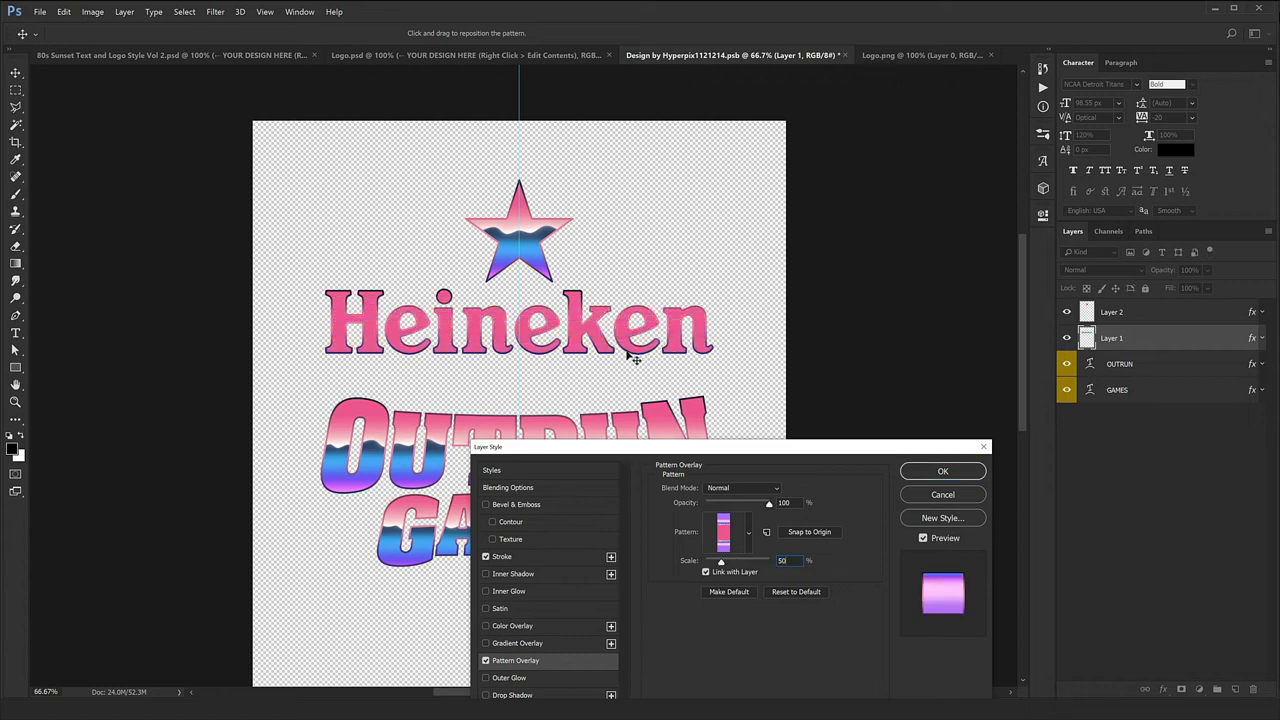
{"action": "left_click_drag", "start_coordinate": [578, 463], "coordinate": [558, 501]}
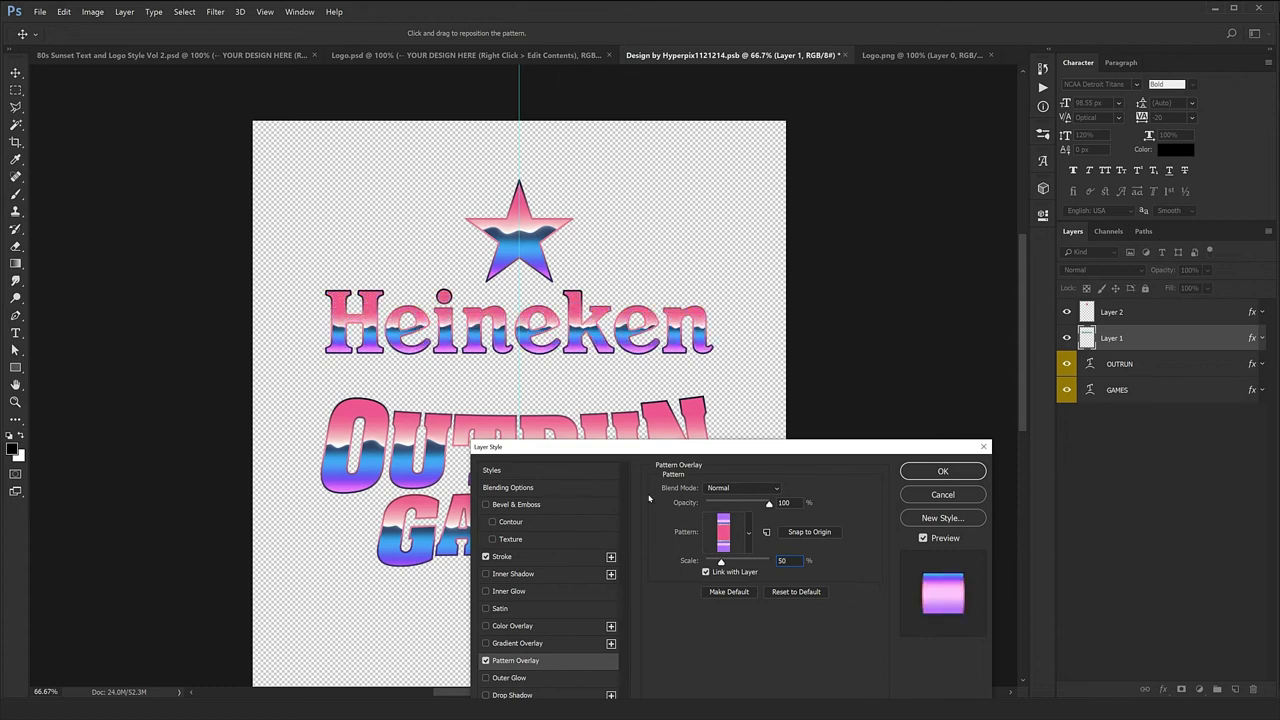
{"action": "left_click", "coordinate": [942, 471]}
Delete the OUTRUN and GAMES text layers from the smart object's contents
{"action": "left_click", "coordinate": [1180, 364]}
{"action": "left_click", "coordinate": [1180, 390], "text": "shift"}
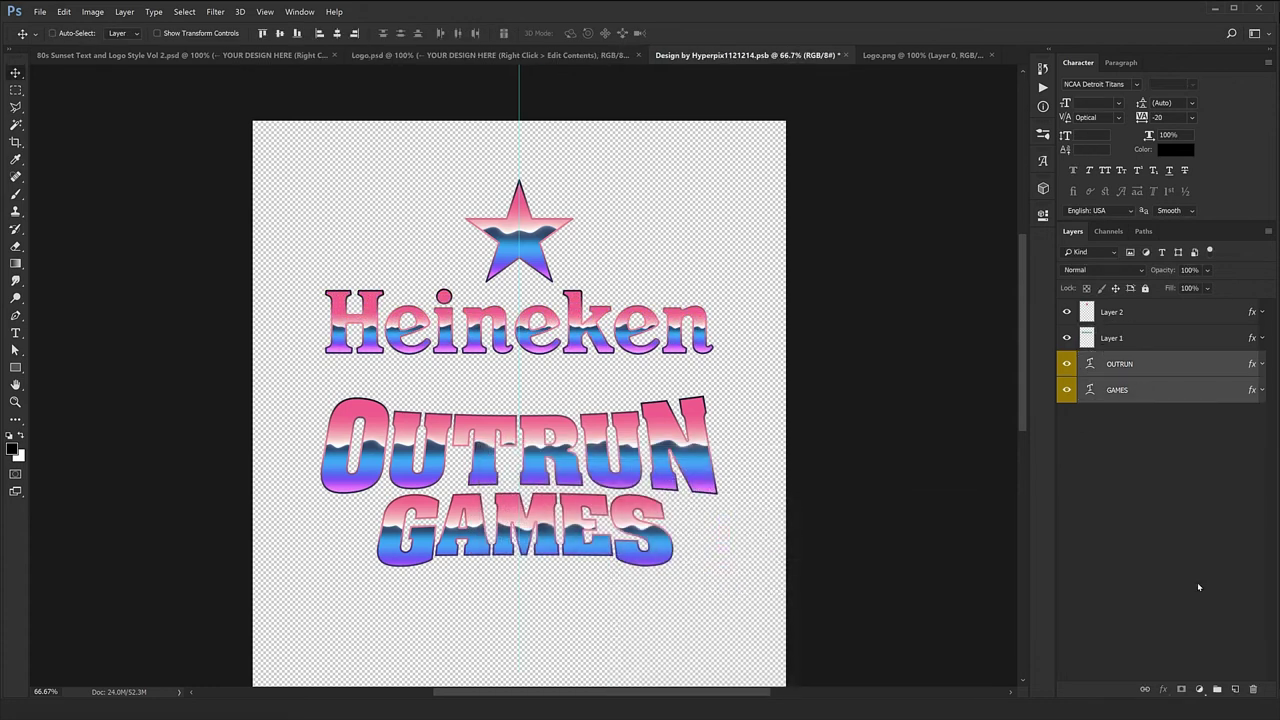
{"action": "left_click", "coordinate": [1253, 689]}
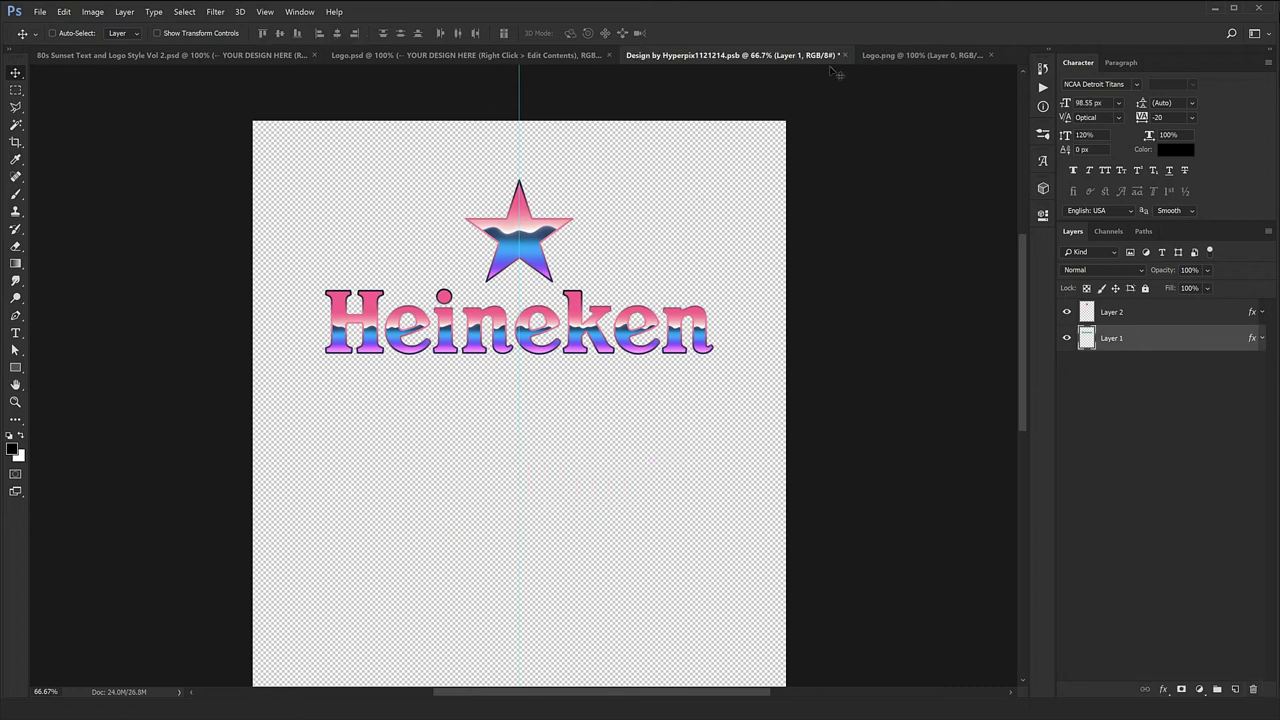
Close Logo.png and the smart object document, saving the smart object's changes back to the sunset template
{"action": "left_click", "coordinate": [992, 57]}
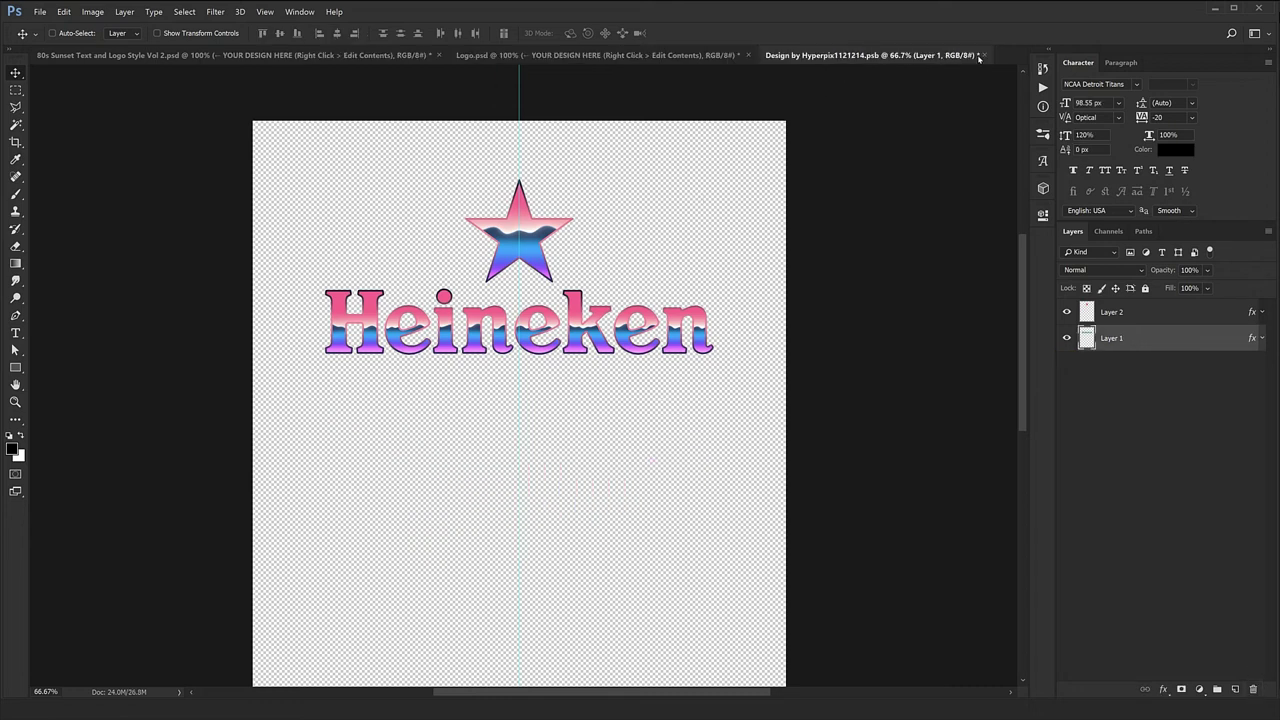
{"action": "left_click", "coordinate": [982, 56]}
{"action": "left_click", "coordinate": [600, 268]}
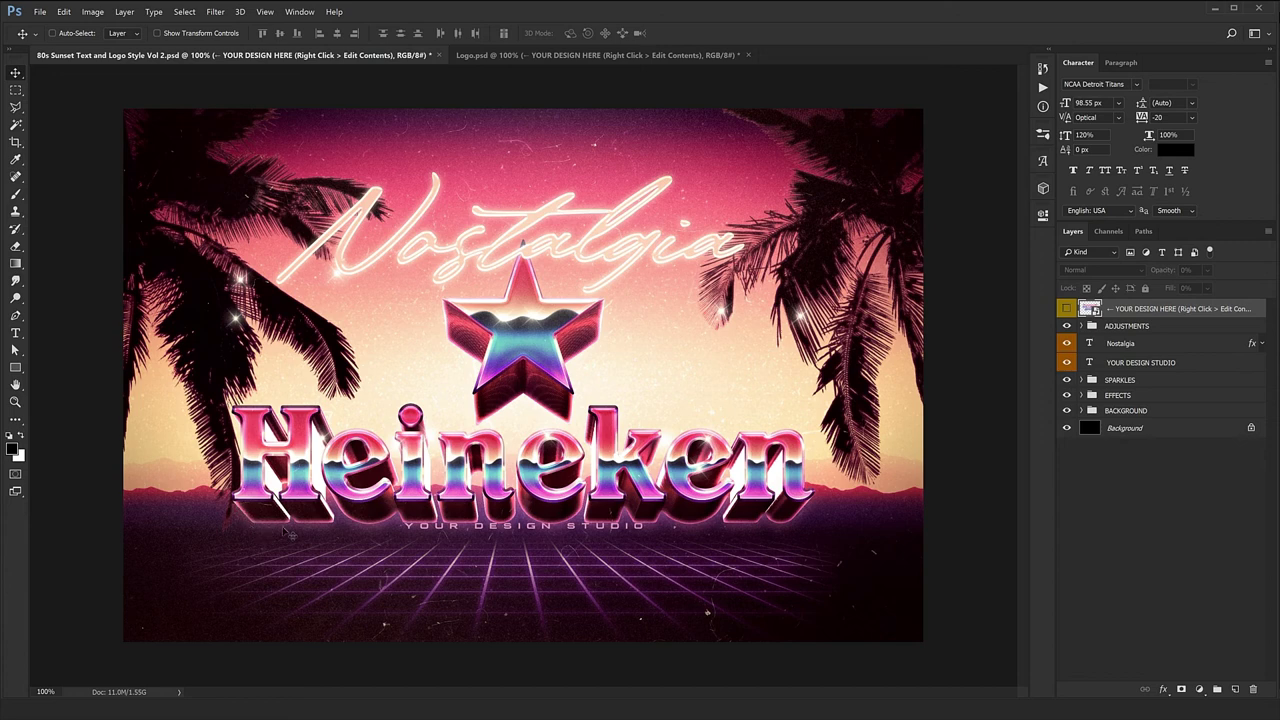
Shorten the logo's extrusion by hiding the LEVEL 3 and LEVEL 4 groups within EFFECTS, EXTRUSION, LEVELS, and select the LEVEL 2 group
{"action": "left_click", "coordinate": [1083, 397]}
{"action": "left_click", "coordinate": [1081, 396]}
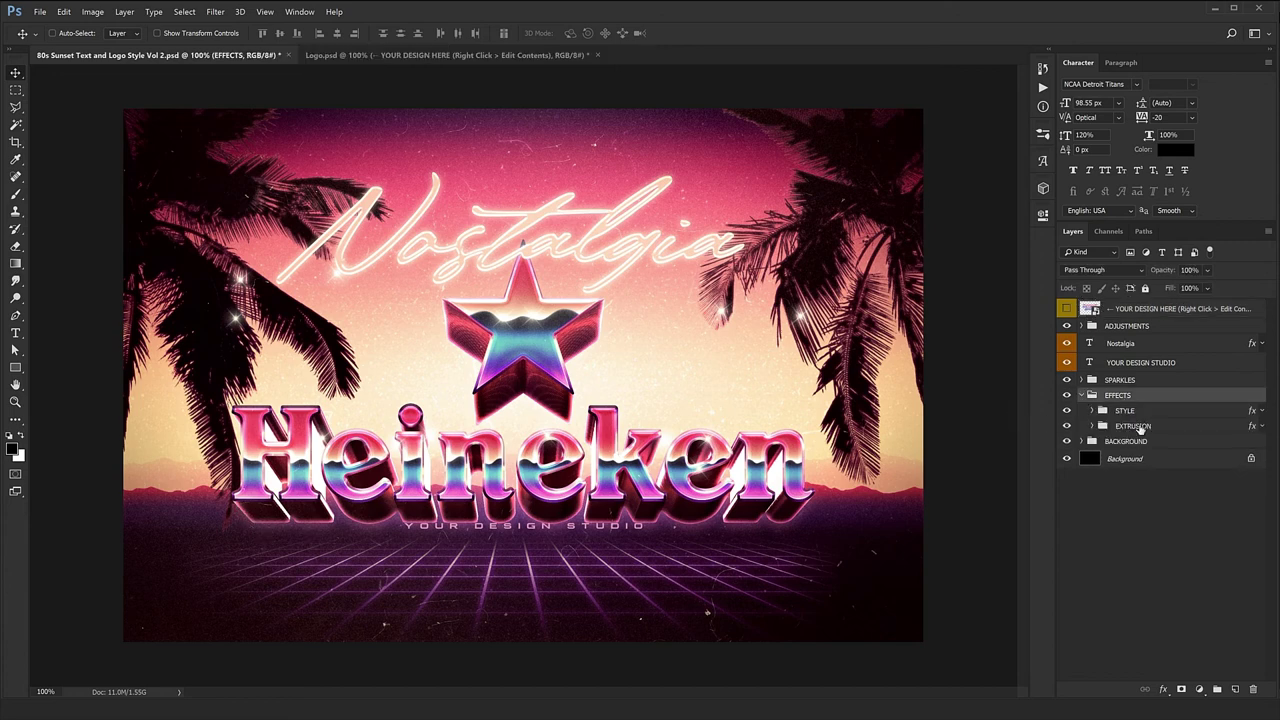
{"action": "left_click", "coordinate": [1098, 428]}
{"action": "left_click", "coordinate": [1092, 427]}
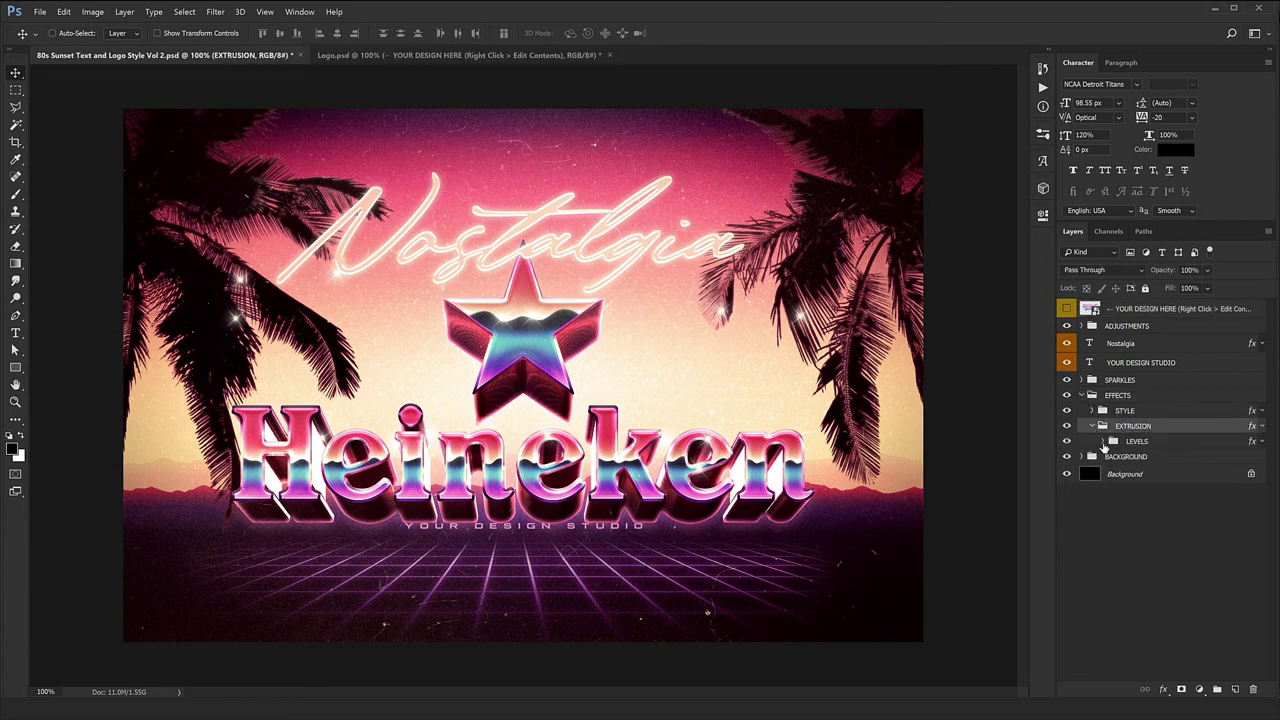
{"action": "left_click", "coordinate": [1102, 442]}
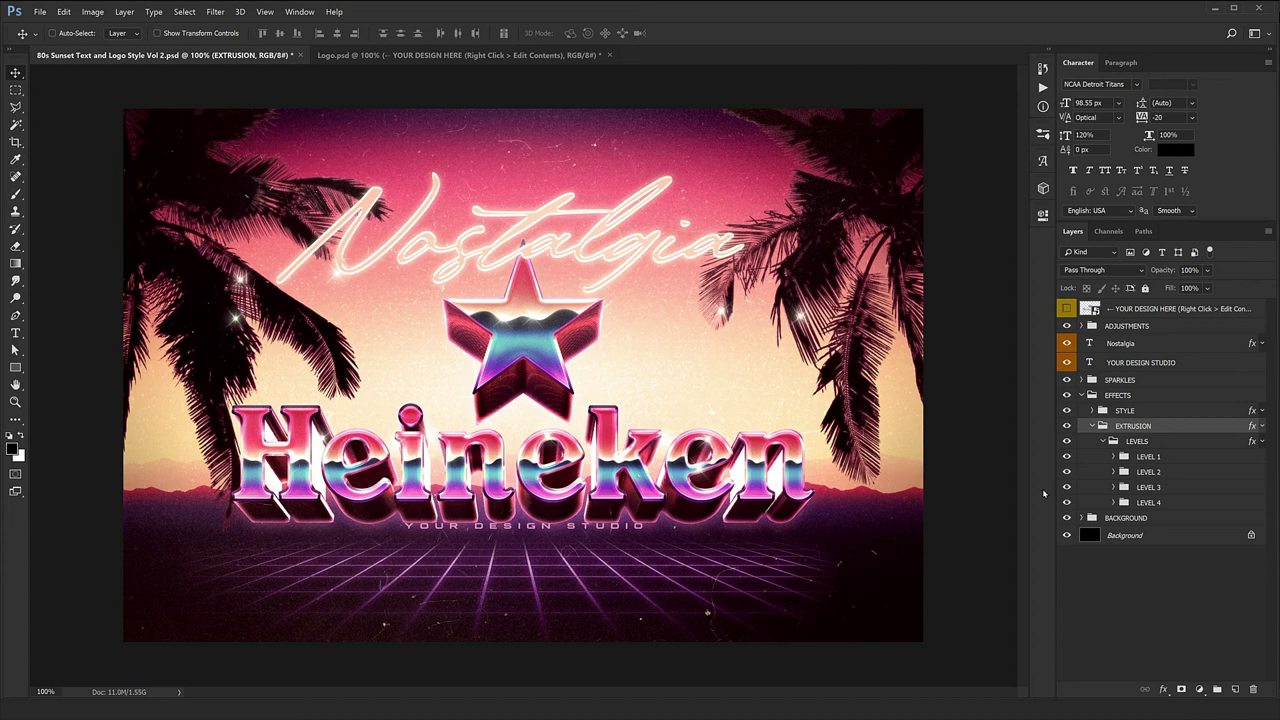
{"action": "left_click", "coordinate": [1078, 503]}
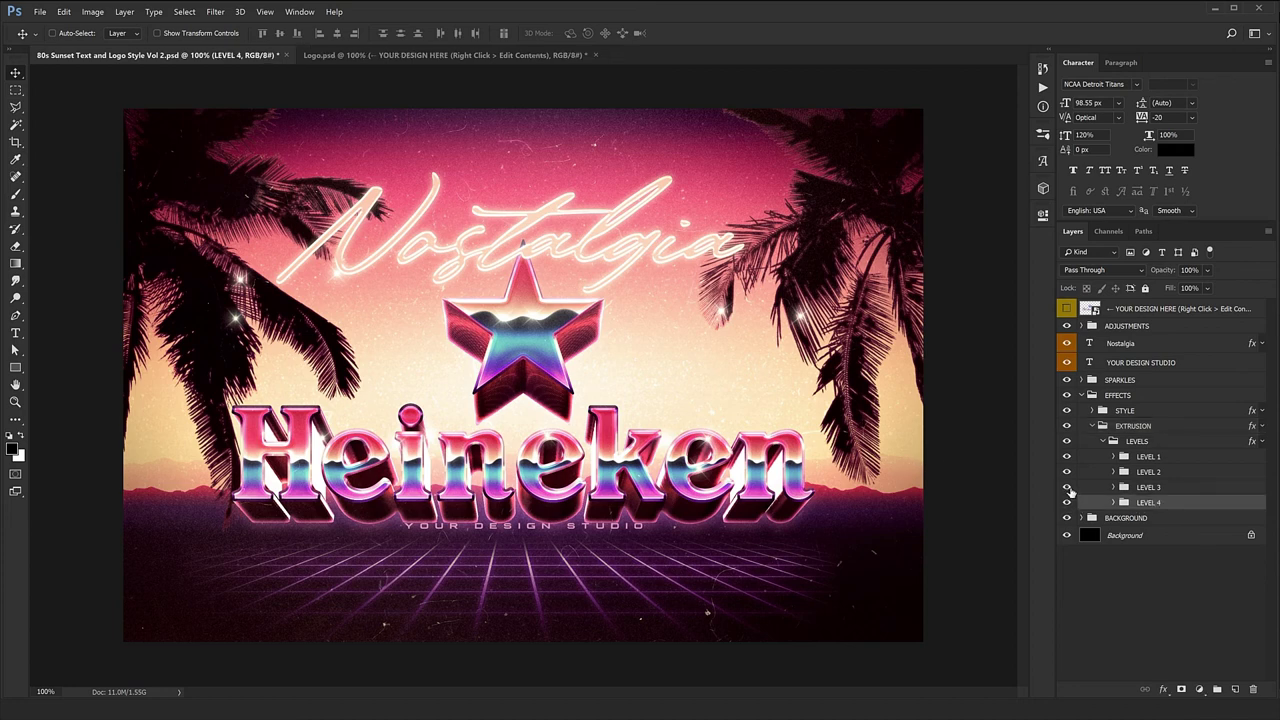
{"action": "left_click", "coordinate": [1068, 501]}
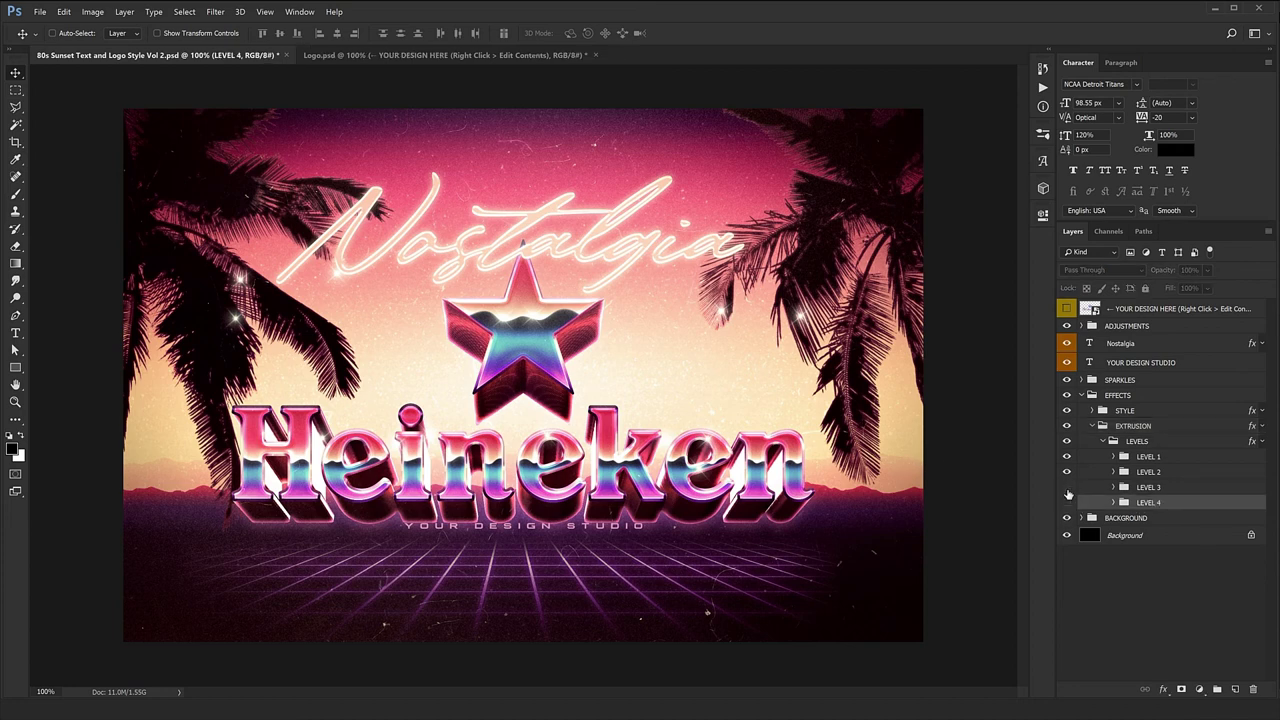
{"action": "left_click", "coordinate": [1175, 471]}
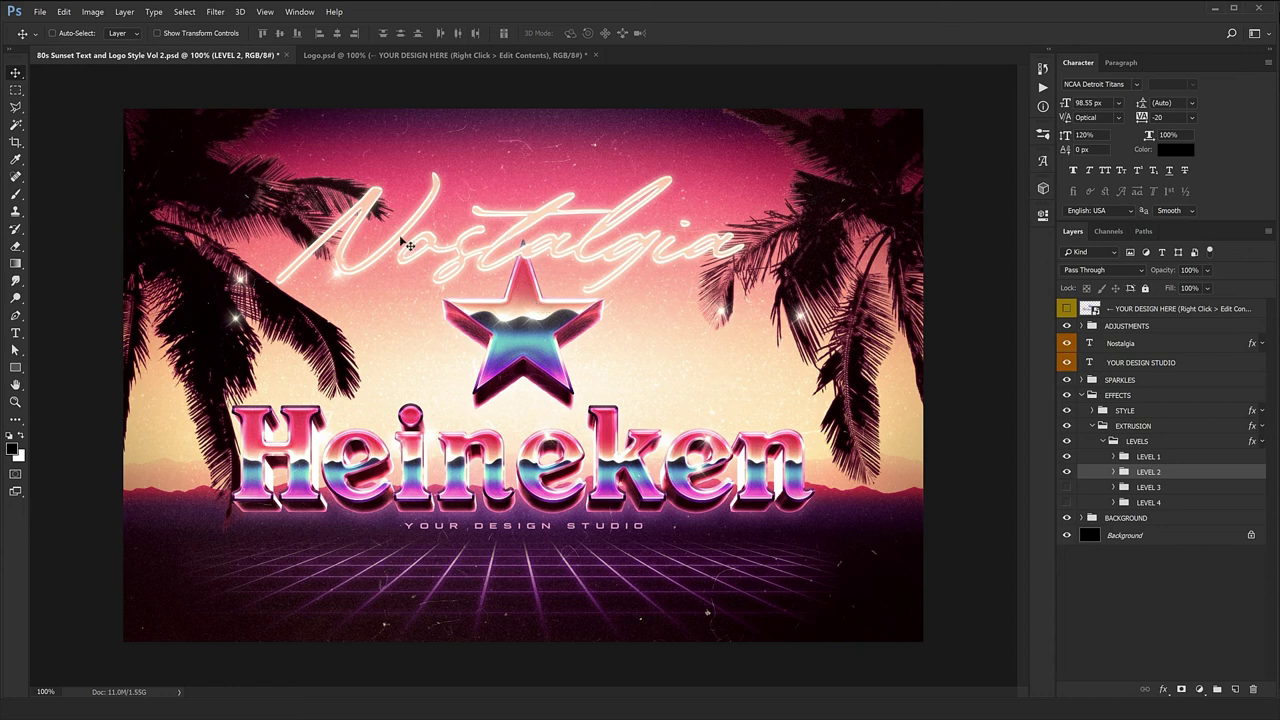
Switch to Logo.psd and examine the finished Heineken design with its "The live beer" tagline up close
{"action": "left_click", "coordinate": [486, 57]}
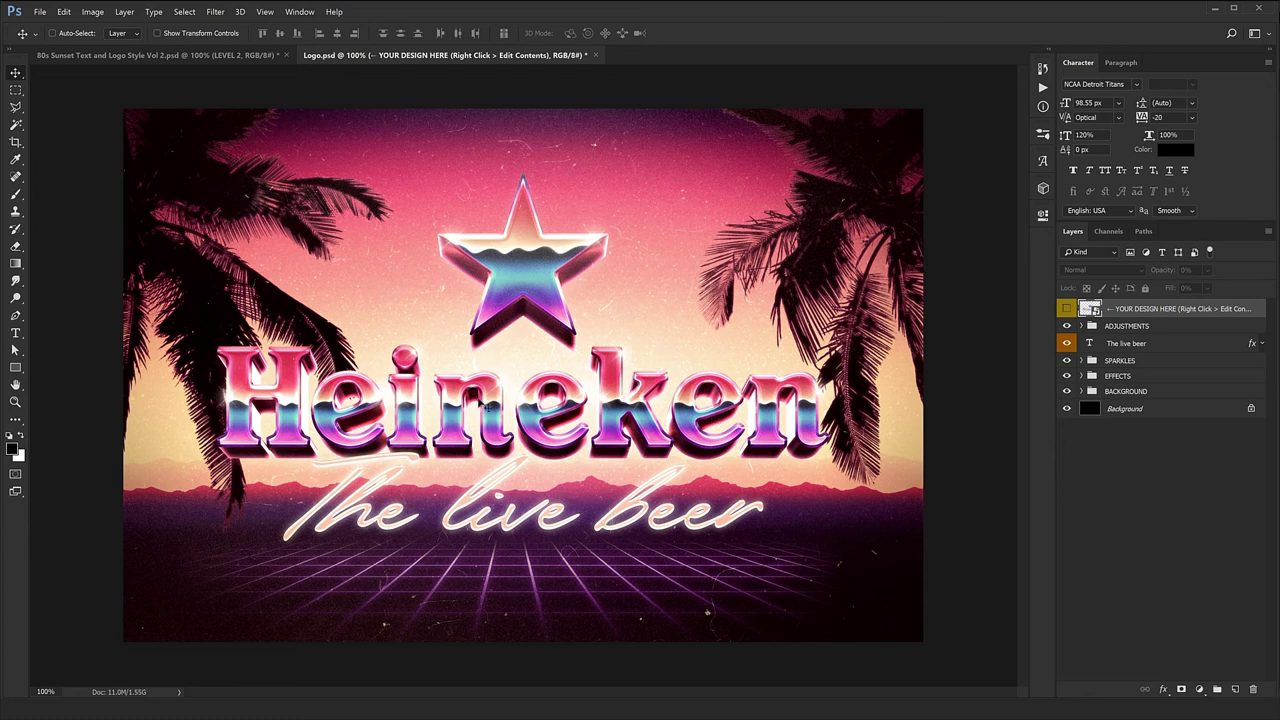
{"action": "key", "text": "ctrl"}
{"action": "scroll", "coordinate": [560, 437], "scroll_direction": "up", "scroll_amount": 4}
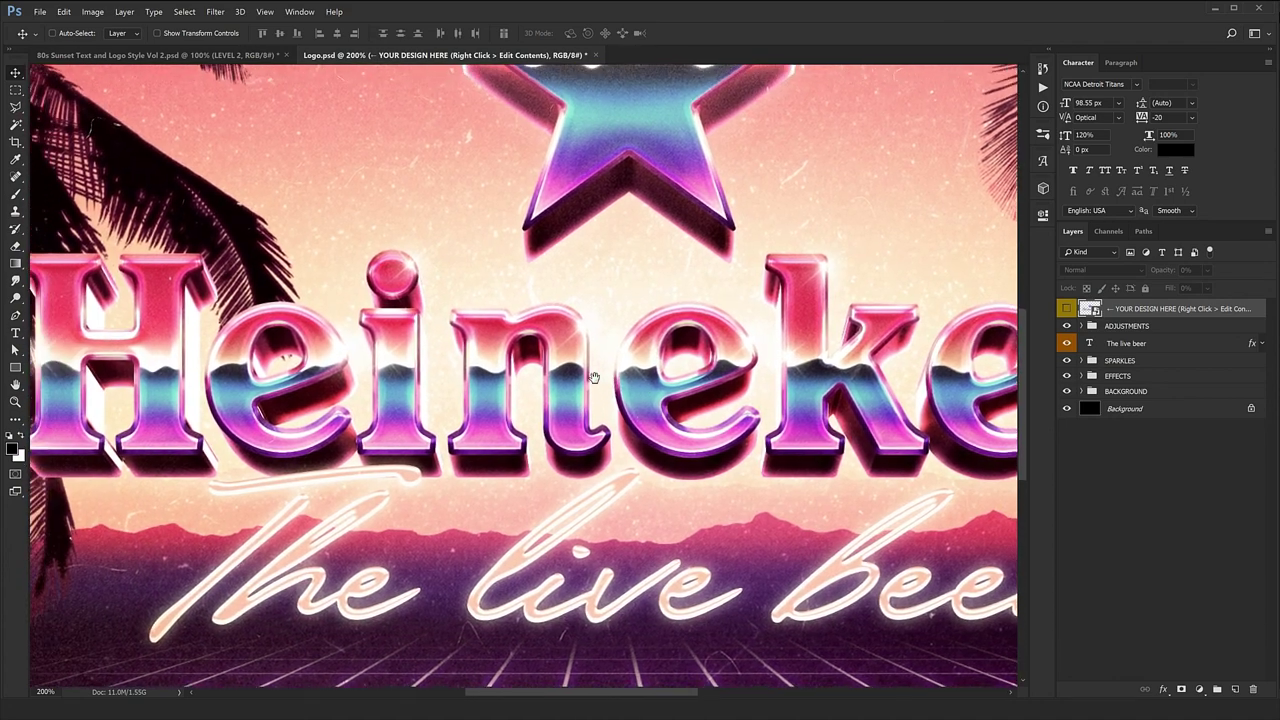
{"action": "scroll", "coordinate": [593, 377], "scroll_direction": "down", "scroll_amount": 3}
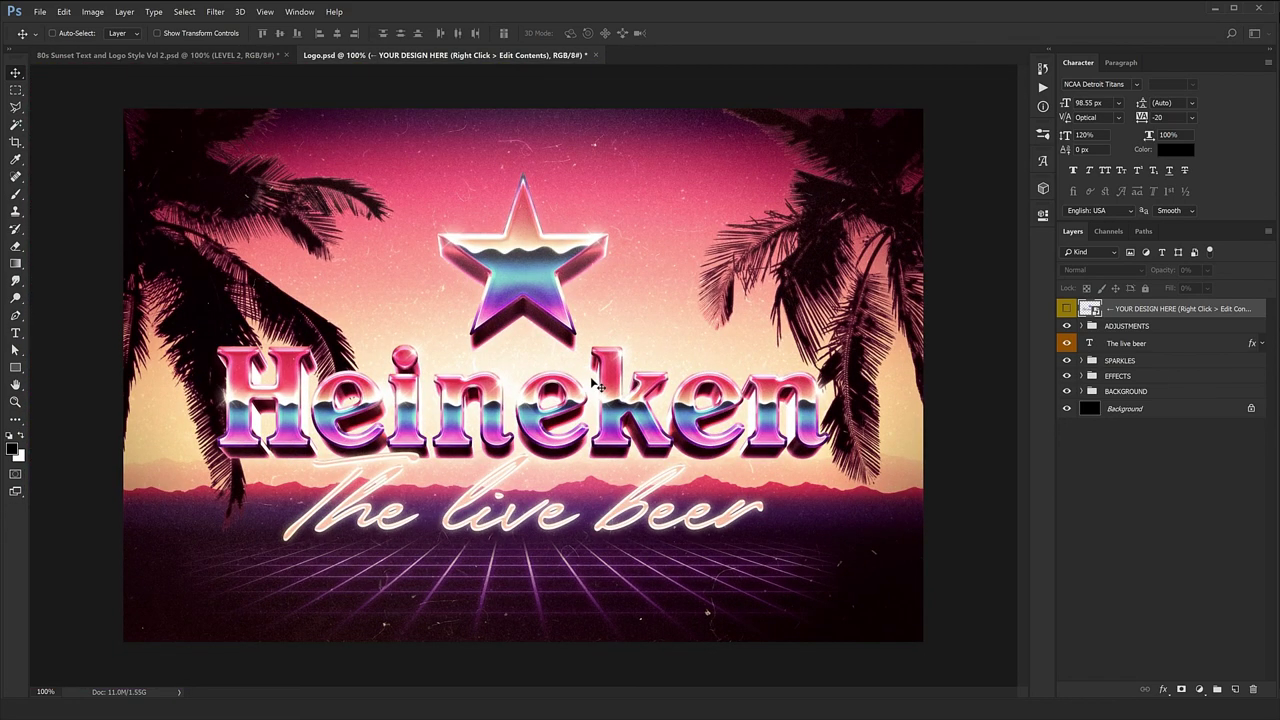